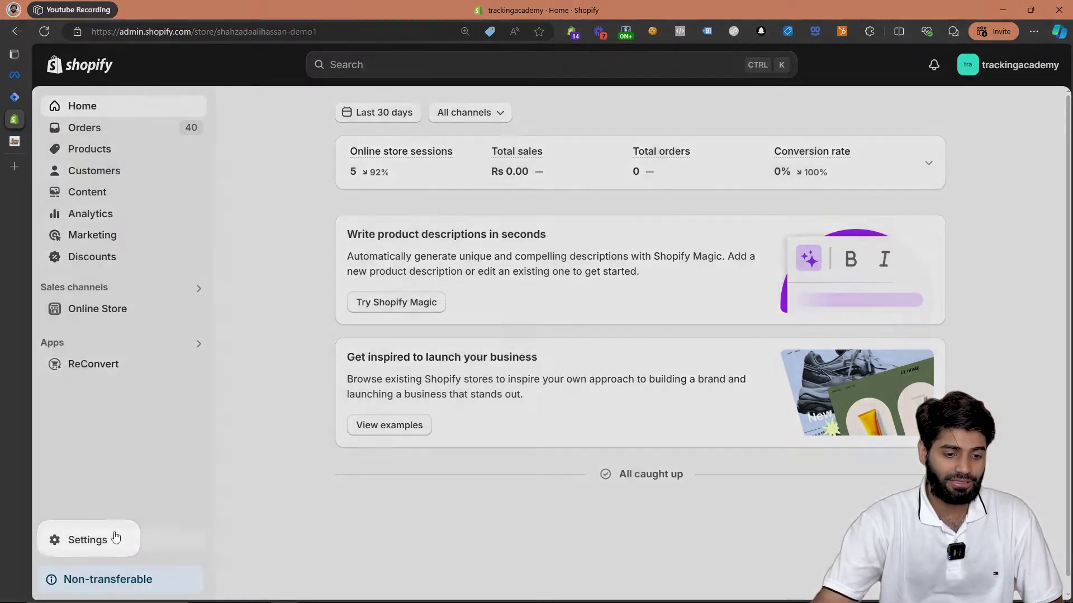
Go to Settings > Customer events in the Shopify admin
{"action": "left_click", "coordinate": [96, 542]}
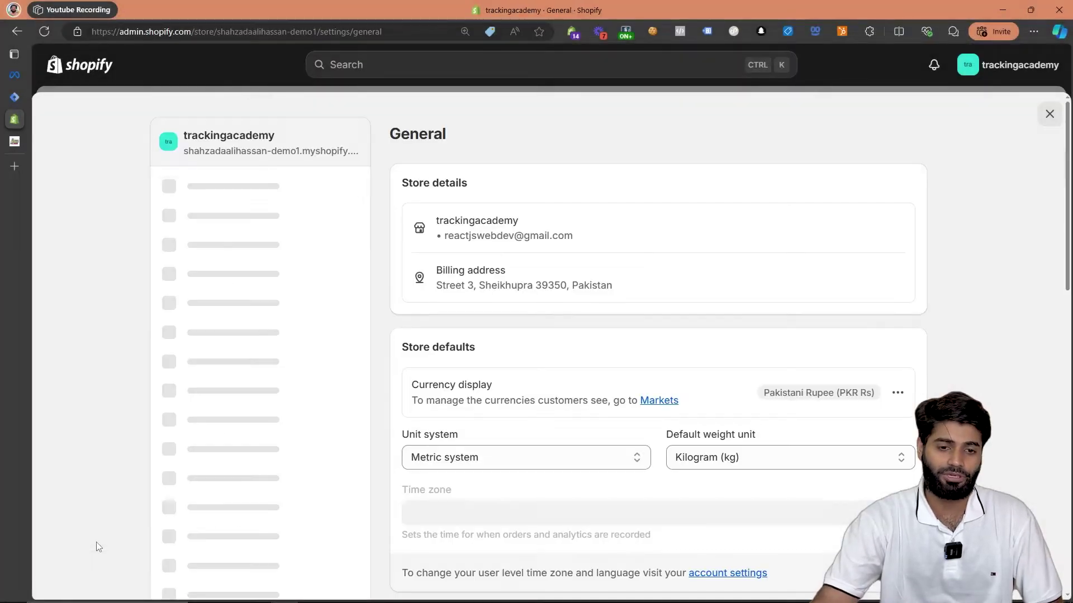
{"action": "left_click", "coordinate": [238, 509]}
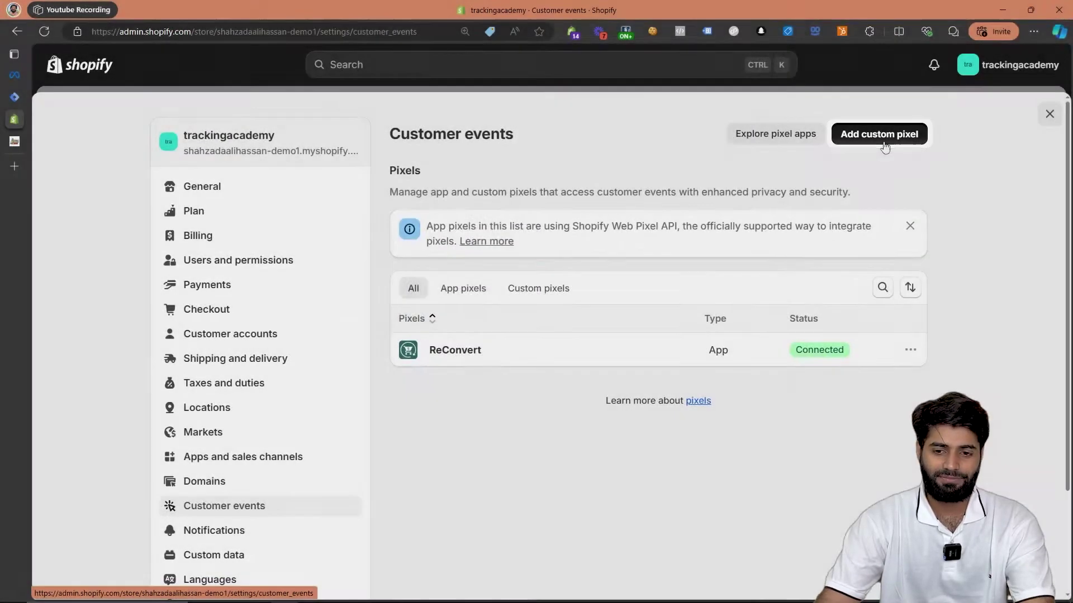
Add a custom pixel named 'Meta ViewCategory DataLayer' and expand its Permission section
{"action": "left_click", "coordinate": [885, 147]}
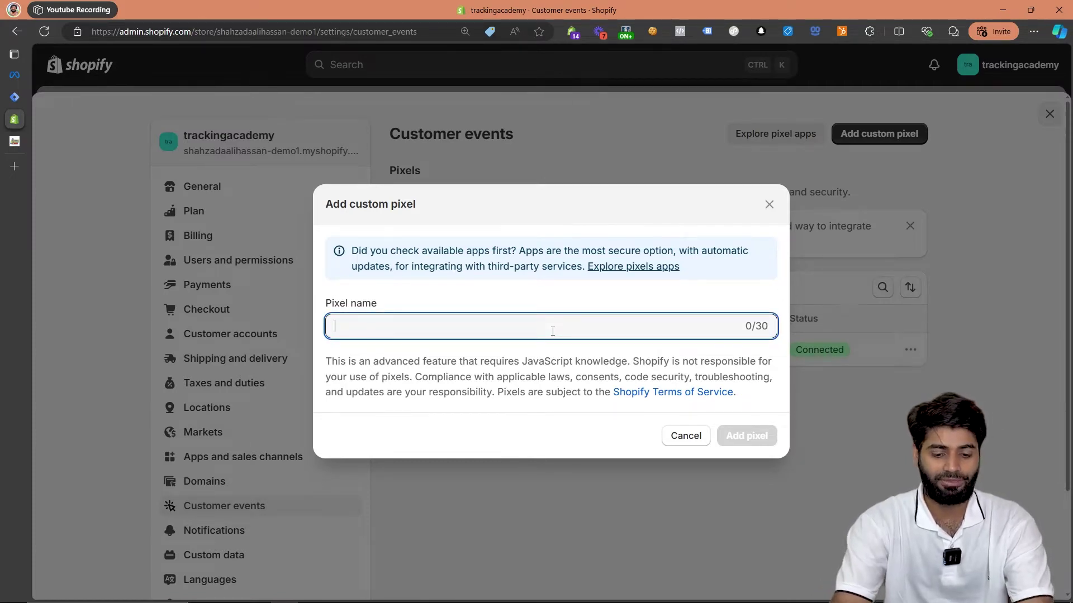
{"action": "type", "text": "Meta V"}
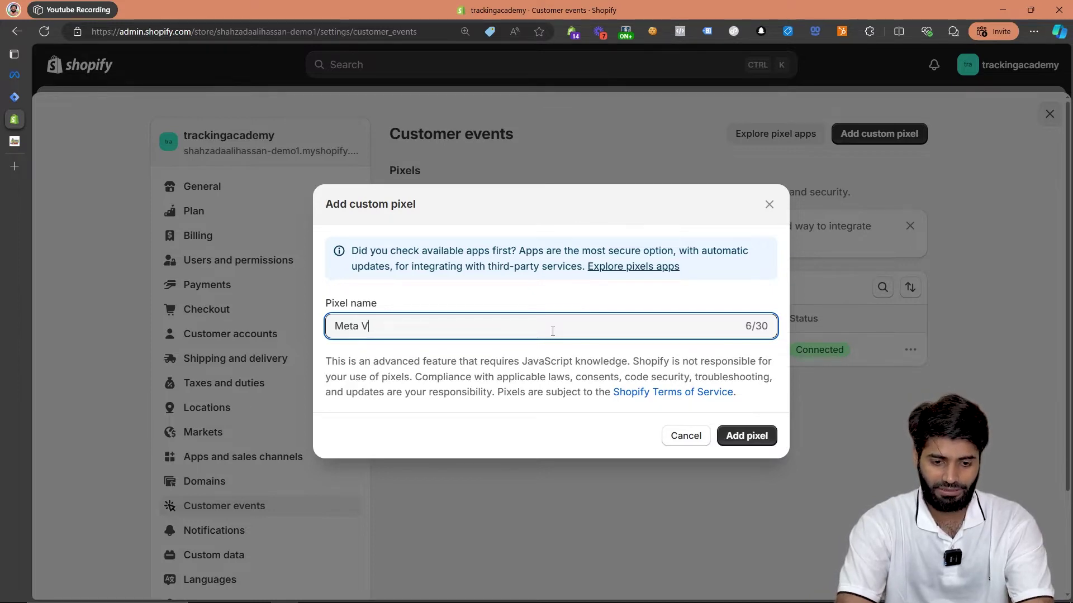
{"action": "type", "text": "iewCategor"}
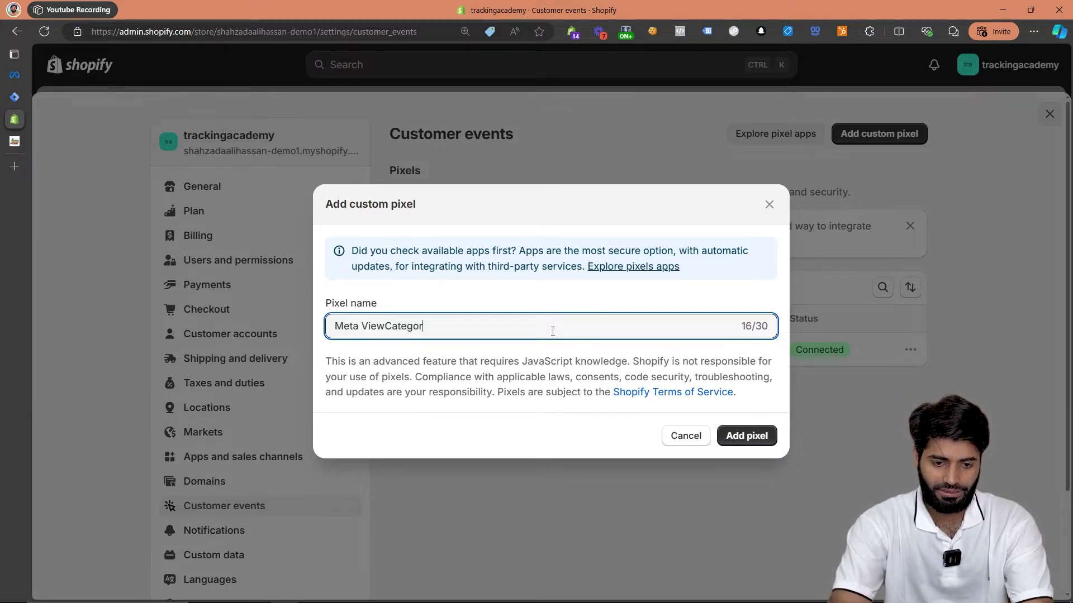
{"action": "type", "text": "y DataLayer"}
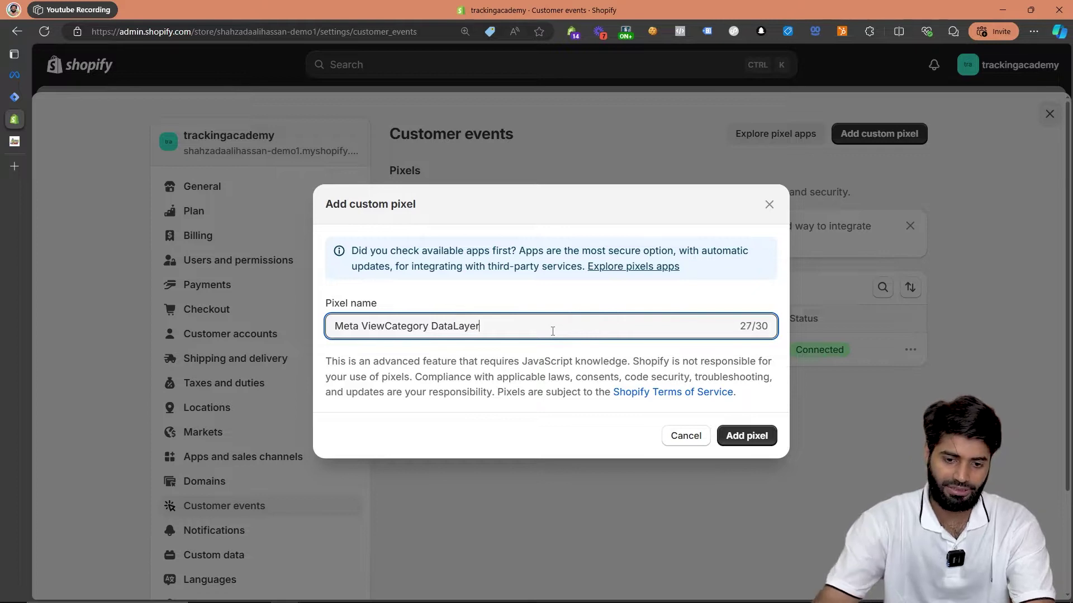
{"action": "left_click", "coordinate": [752, 440]}
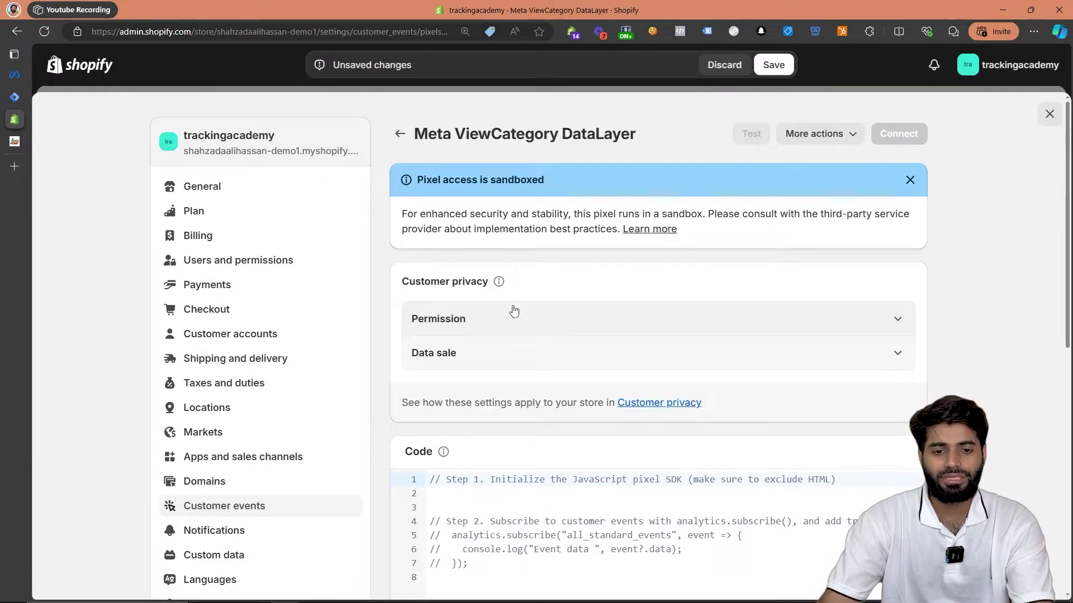
{"action": "left_click", "coordinate": [513, 313]}
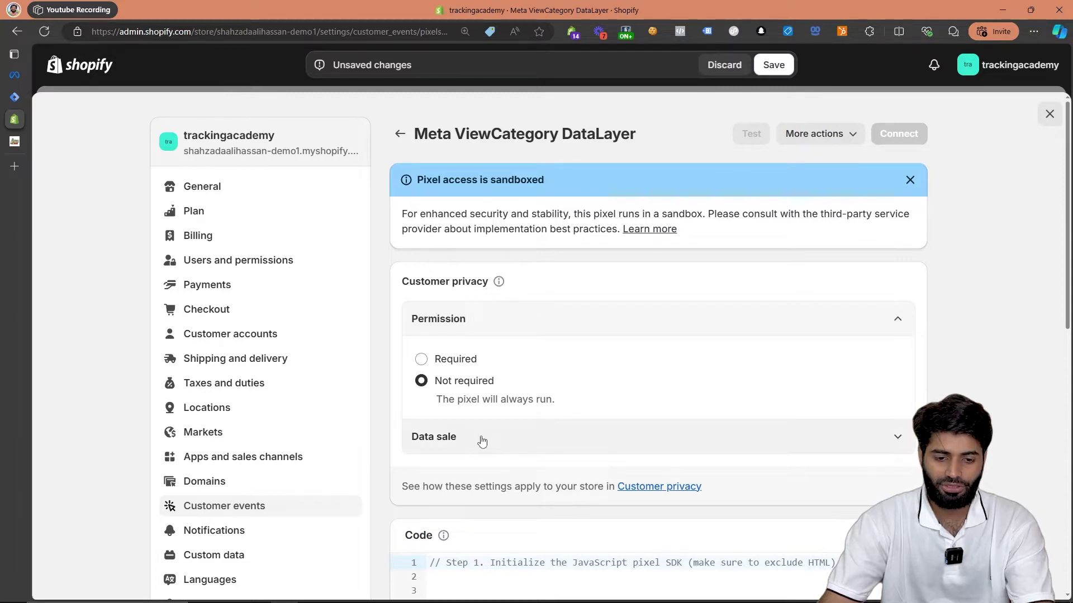
Set Data sale to 'does not qualify as data sale', delete the sample code, then go to TrackingAcademy
{"action": "left_click", "coordinate": [482, 442]}
{"action": "left_click", "coordinate": [492, 536]}
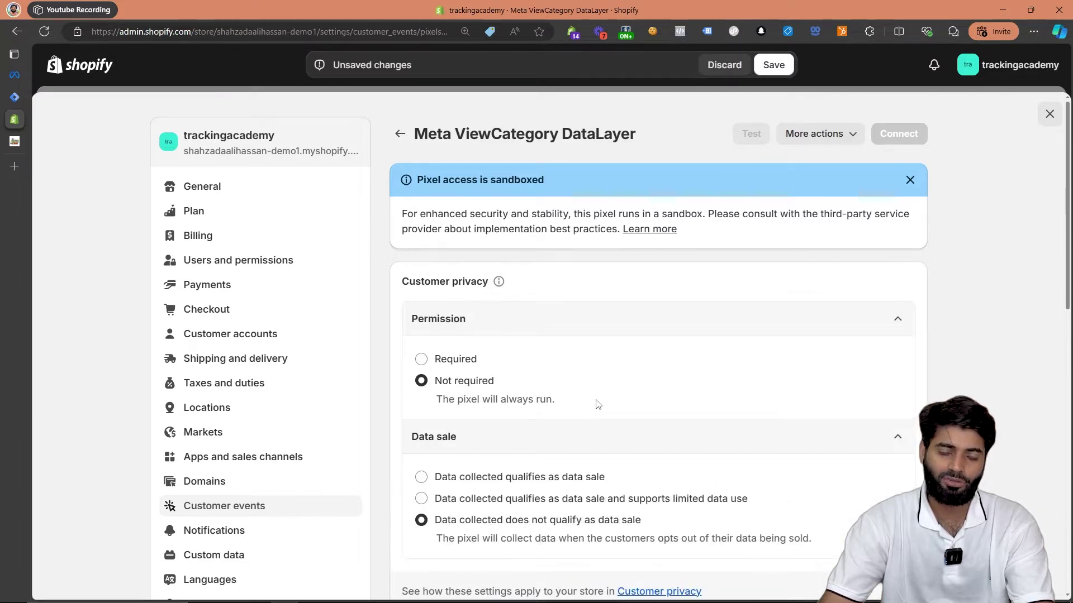
{"action": "scroll", "coordinate": [597, 404], "scroll_direction": "down", "scroll_amount": 7}
{"action": "left_click_drag", "start_coordinate": [484, 343], "coordinate": [424, 263]}
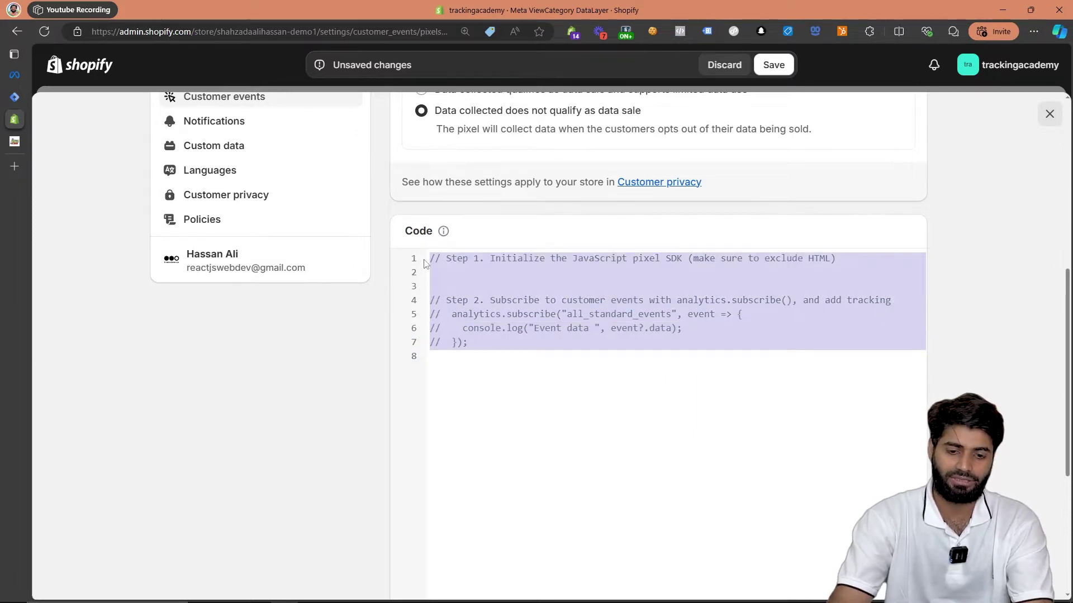
{"action": "key", "text": "BackSpace"}
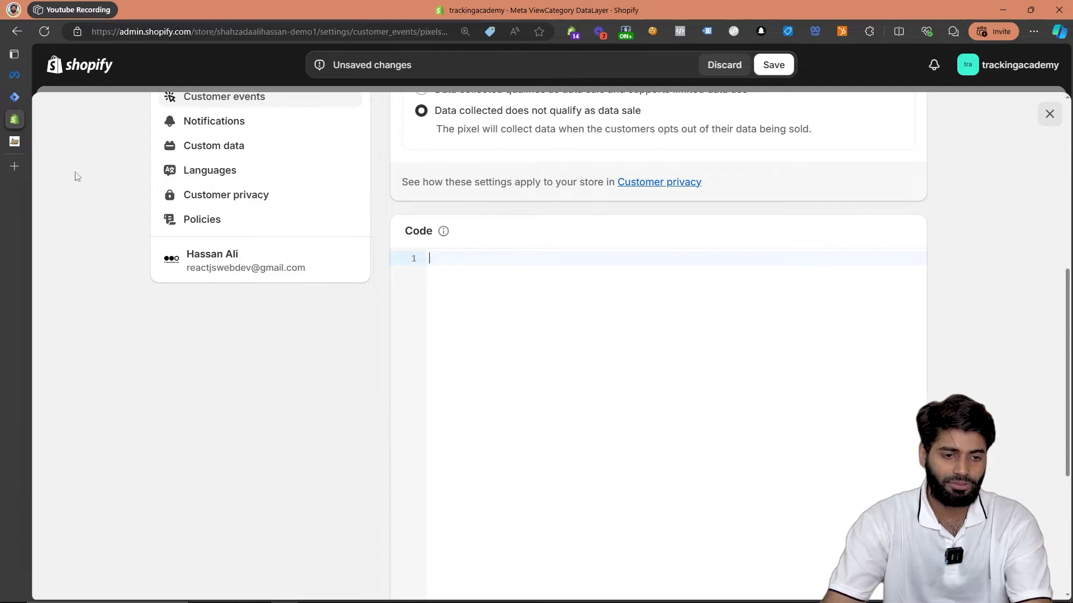
{"action": "mouse_move", "coordinate": [12, 148]}
{"action": "left_click", "coordinate": [79, 142]}
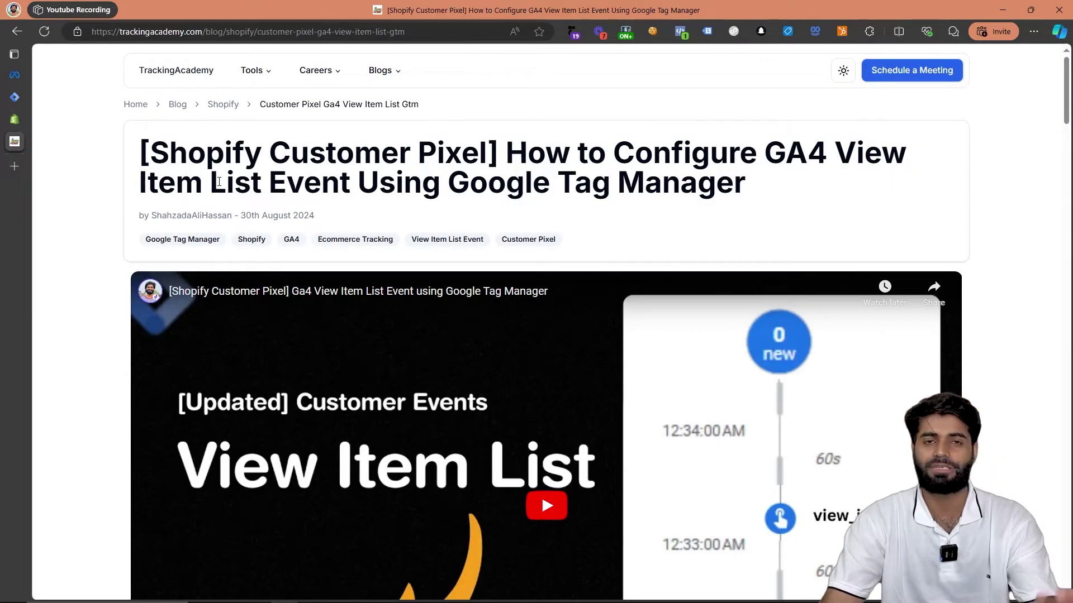
Copy the tutorial's GA4 view_item_list JavaScript snippet and return to the Shopify pixel editor
{"action": "scroll", "coordinate": [219, 182], "scroll_direction": "down", "scroll_amount": 20}
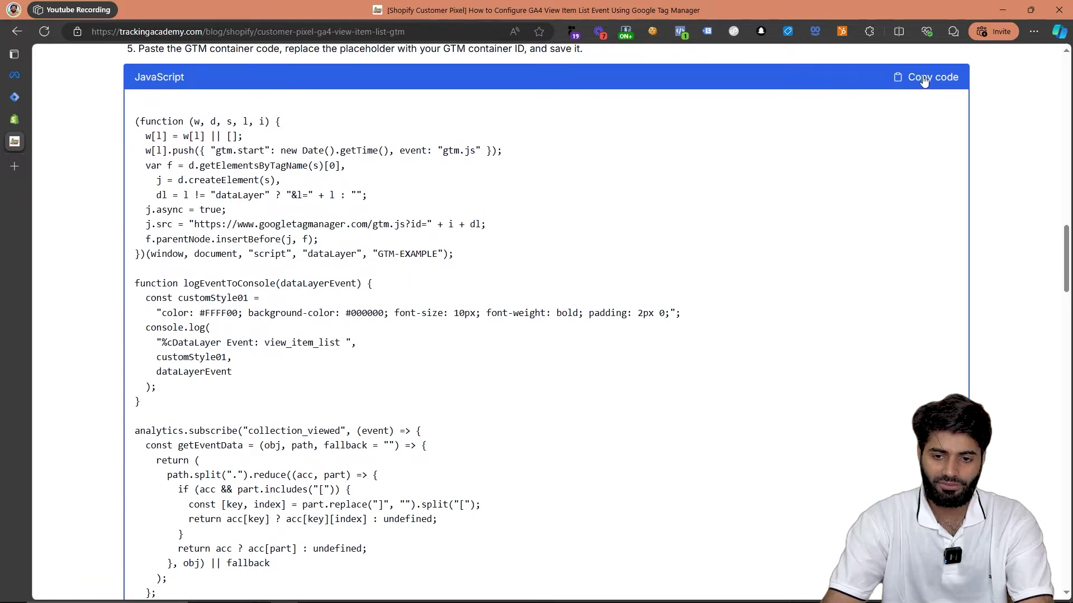
{"action": "left_click", "coordinate": [924, 79]}
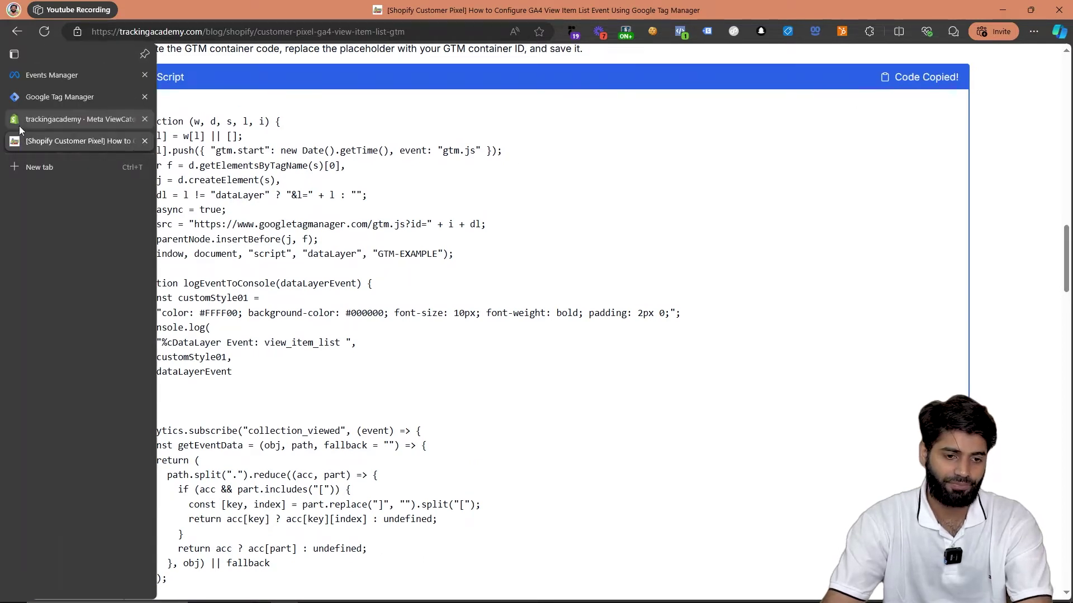
{"action": "left_click", "coordinate": [20, 128]}
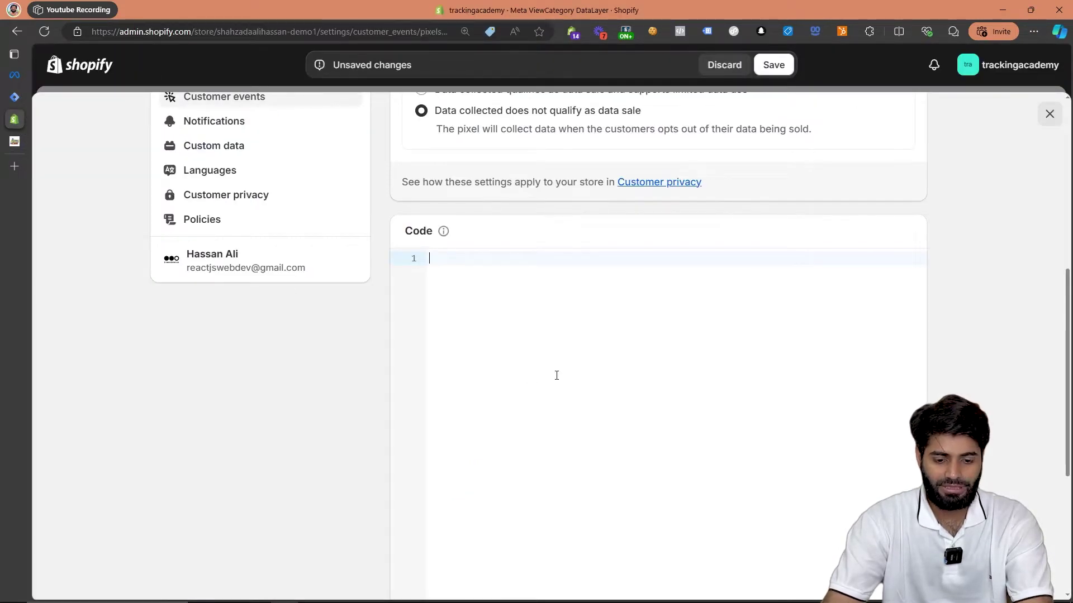
Paste the dataLayer snippet into the pixel code and select the GTM-EXAMPLE placeholder on line 11
{"action": "key", "text": "ctrl+v"}
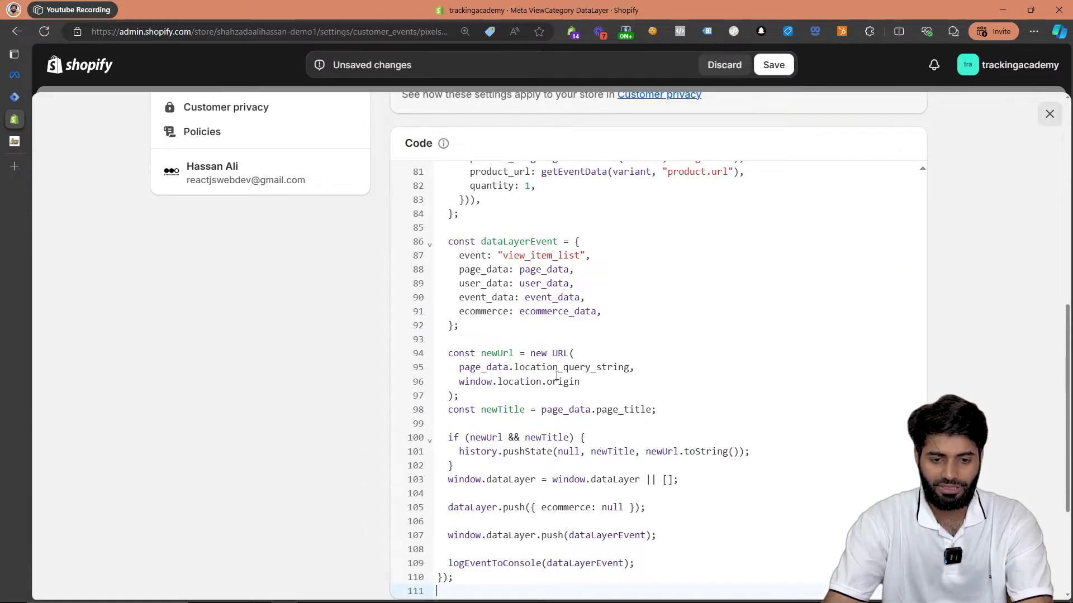
{"action": "double_click", "coordinate": [547, 260]}
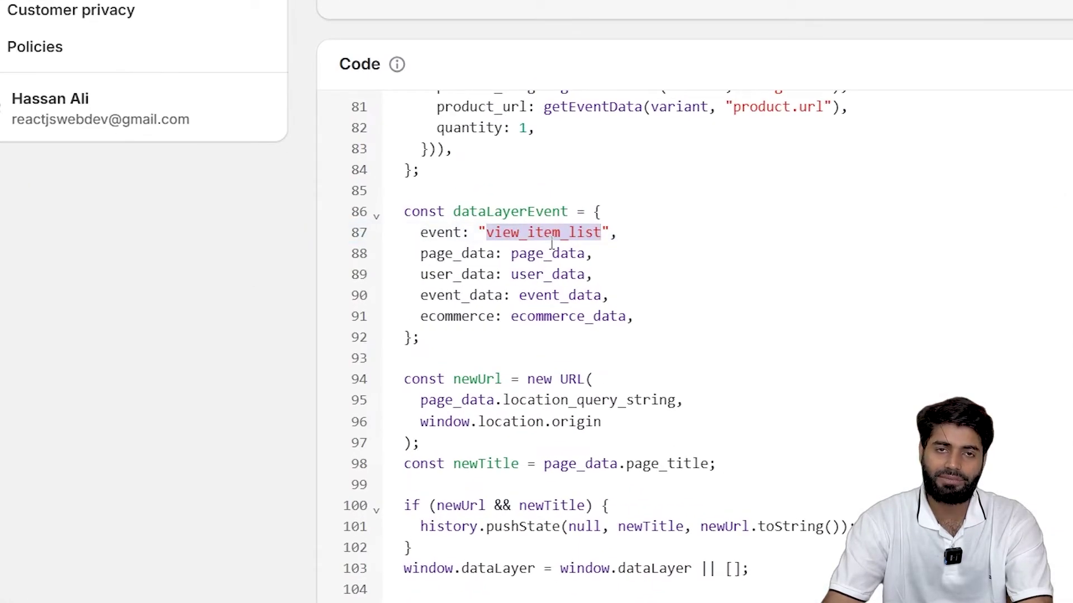
{"action": "scroll", "coordinate": [552, 244], "scroll_direction": "up", "scroll_amount": 15}
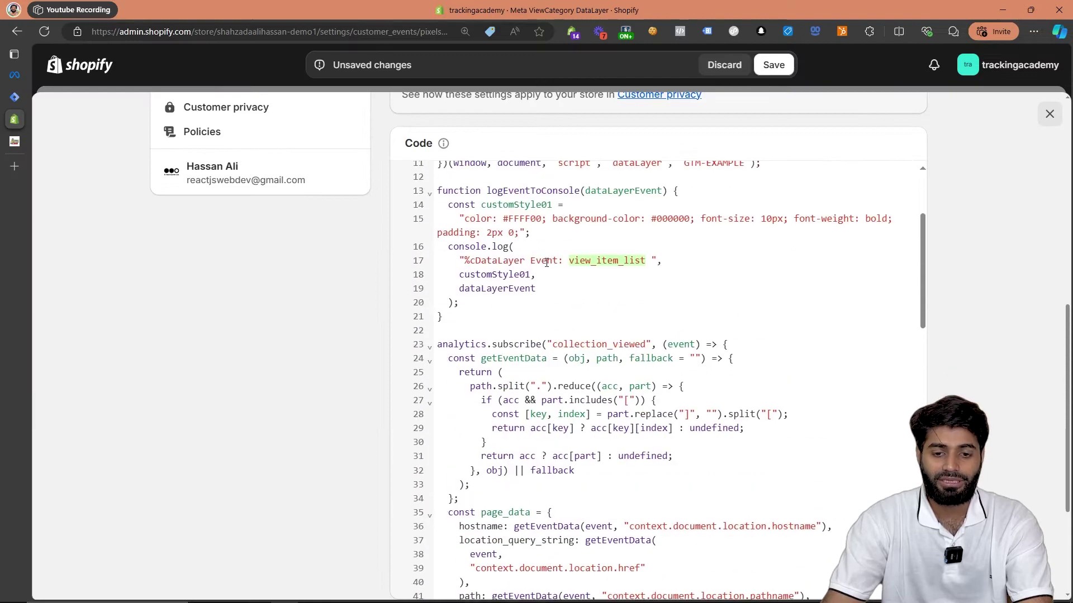
{"action": "scroll", "coordinate": [547, 262], "scroll_direction": "up", "scroll_amount": 3}
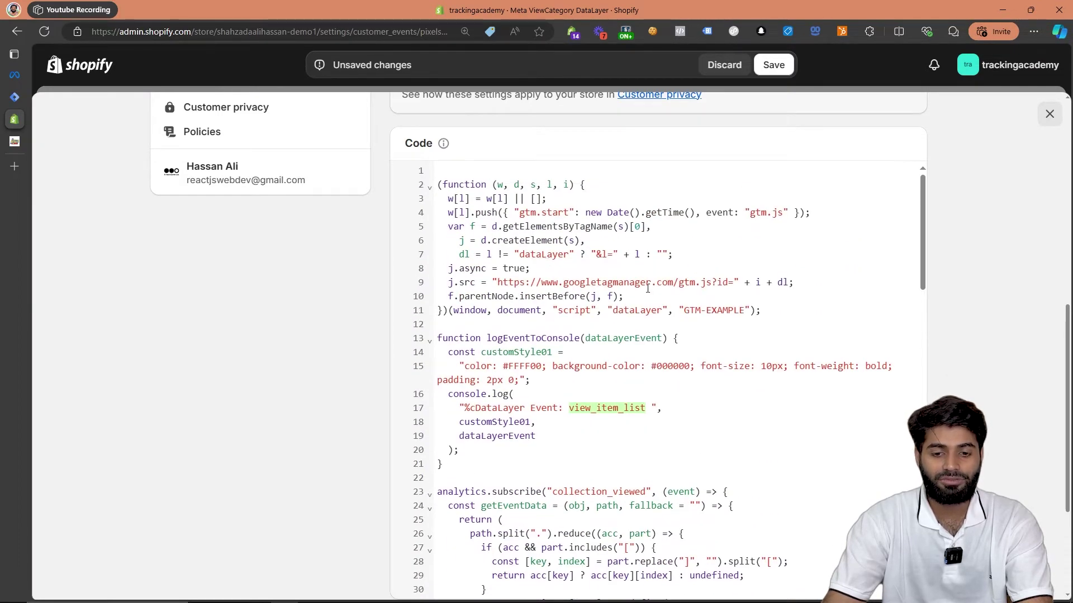
{"action": "left_click_drag", "start_coordinate": [686, 311], "coordinate": [746, 312]}
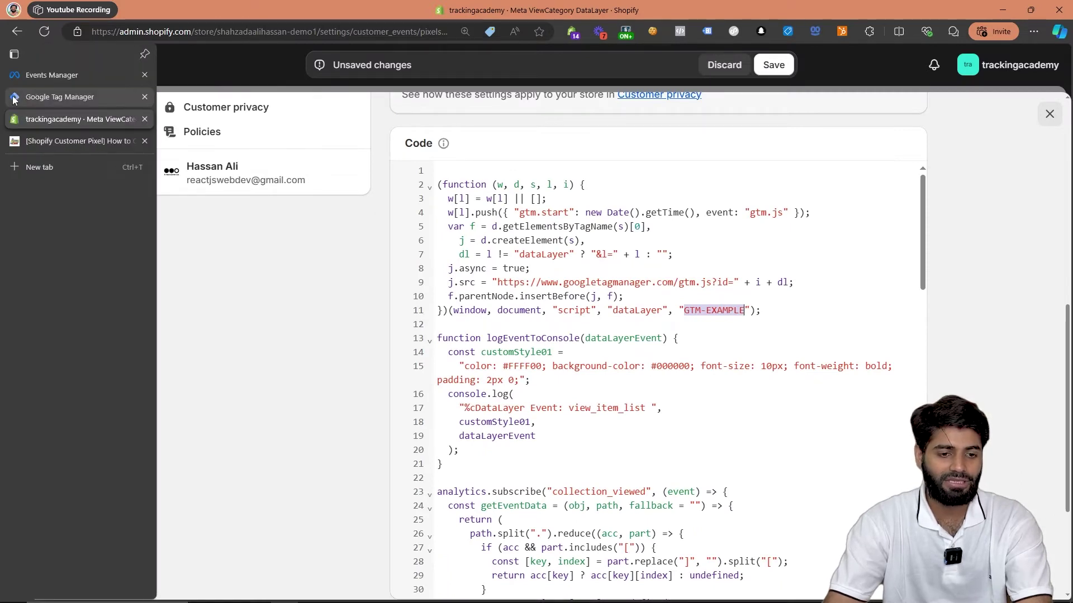
Copy the container ID from Tag Manager's install code dialog and return to Shopify
{"action": "left_click", "coordinate": [13, 98]}
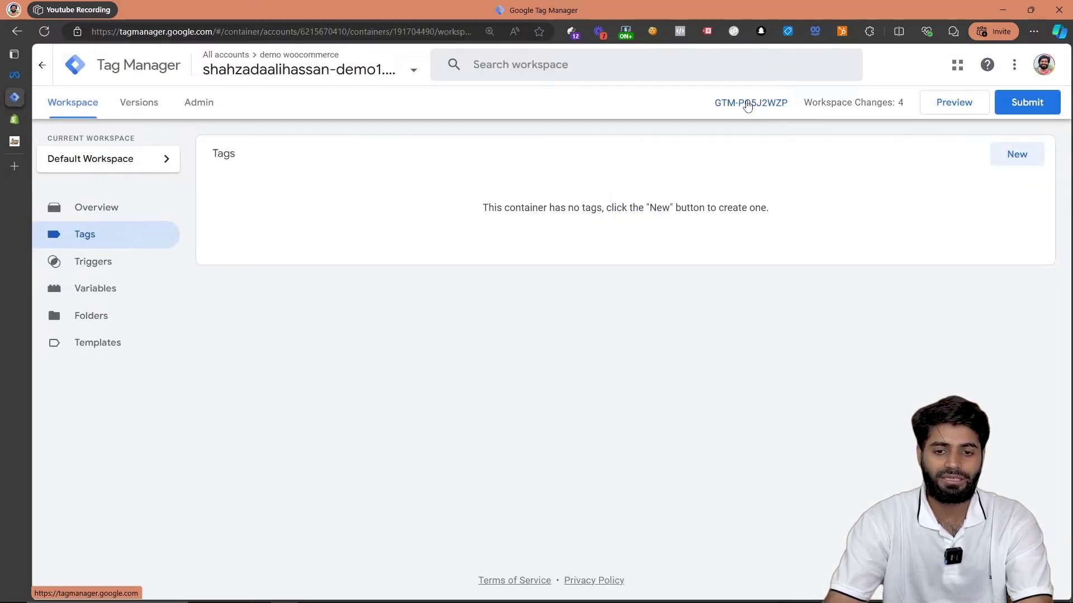
{"action": "left_click", "coordinate": [748, 105]}
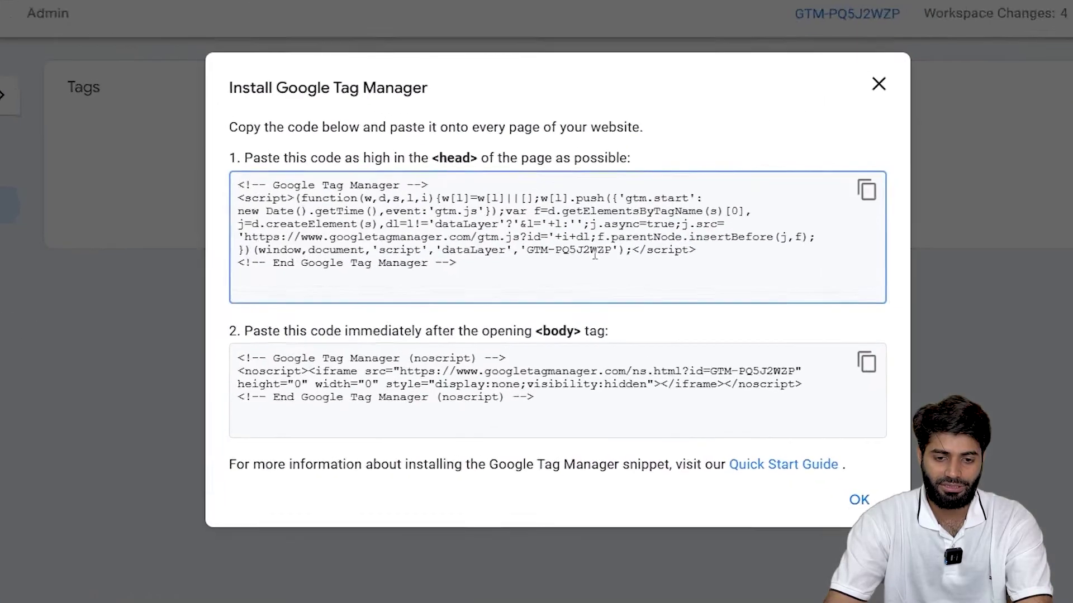
{"action": "double_click", "coordinate": [569, 265]}
{"action": "right_click", "coordinate": [577, 270]}
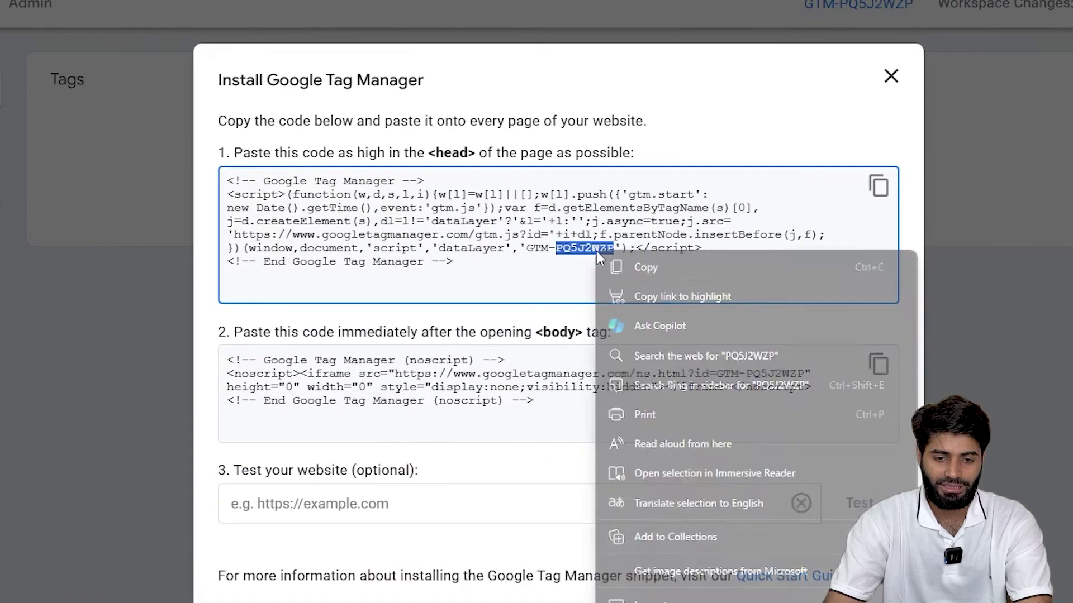
{"action": "left_click", "coordinate": [620, 266]}
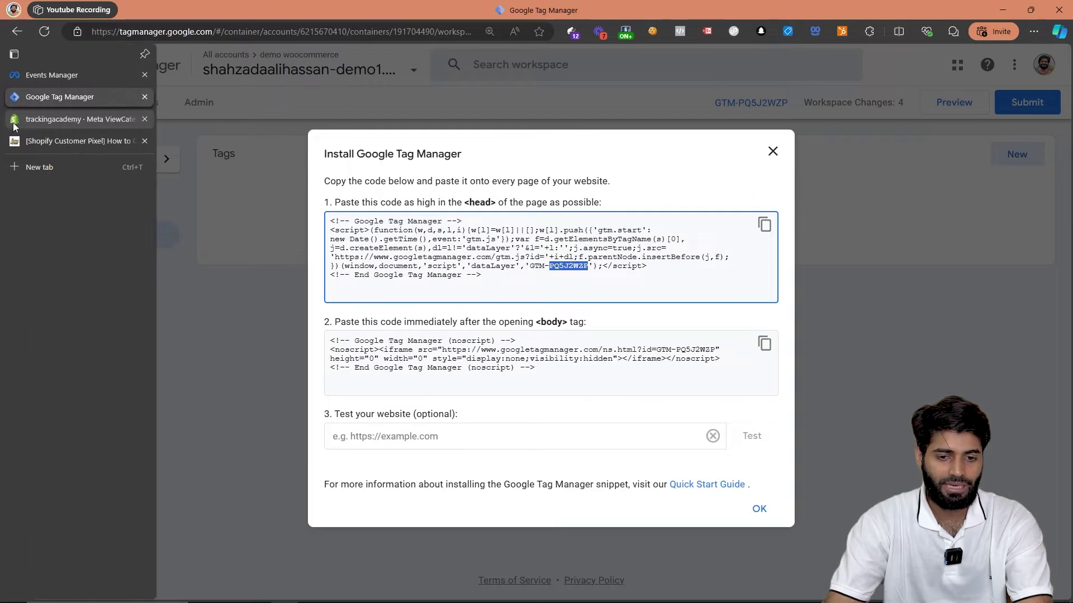
{"action": "left_click", "coordinate": [14, 126]}
Replace EXAMPLE on line 11 with the copied container ID and save the pixel
{"action": "double_click", "coordinate": [731, 311]}
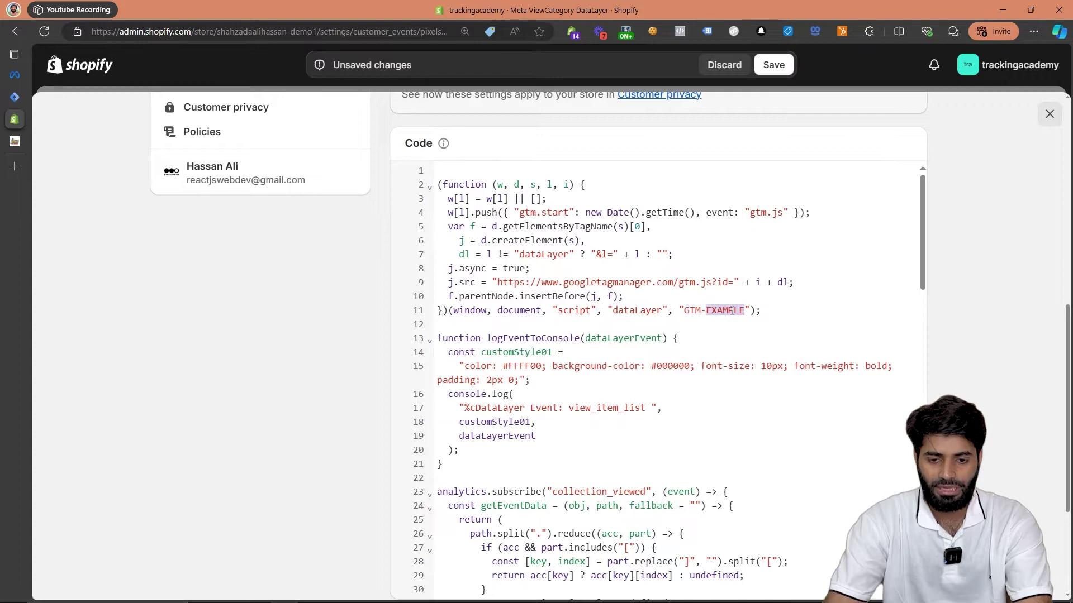
{"action": "right_click", "coordinate": [731, 311]}
{"action": "left_click", "coordinate": [775, 381]}
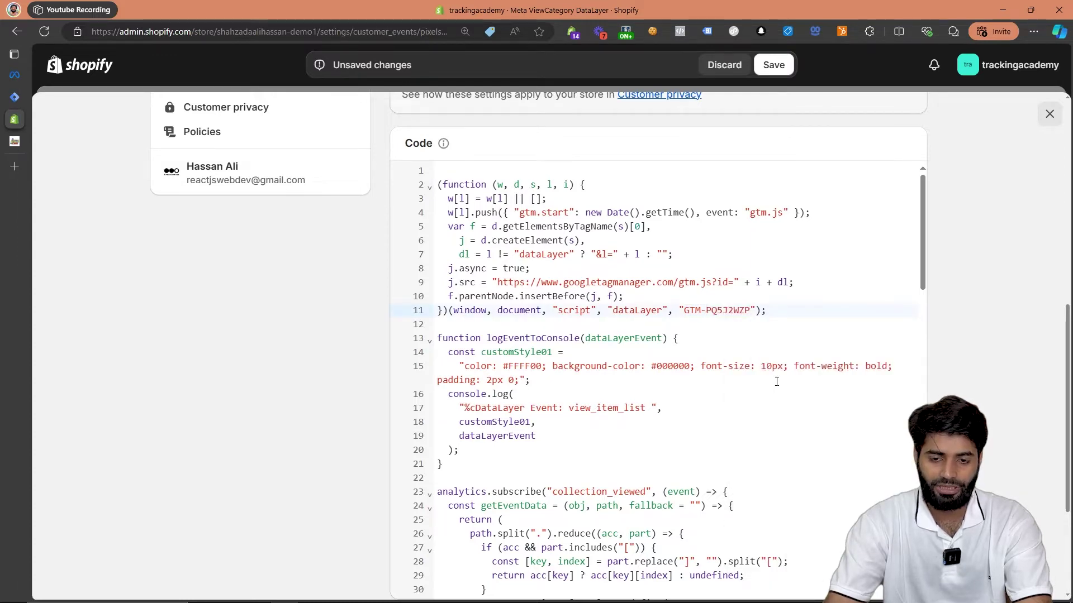
{"action": "scroll", "coordinate": [774, 375], "scroll_direction": "up", "scroll_amount": 9}
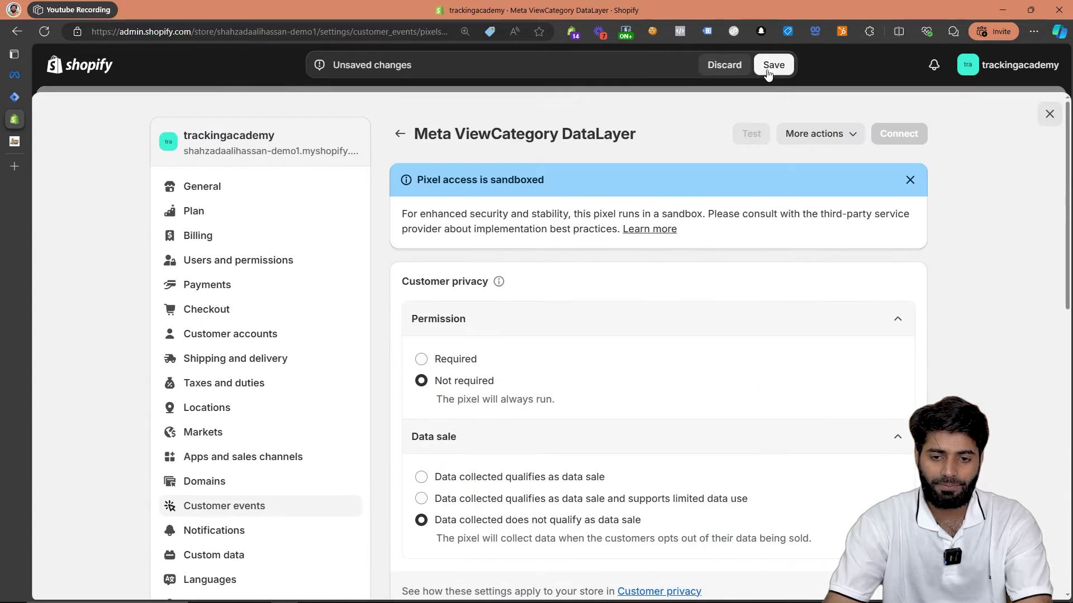
{"action": "left_click", "coordinate": [771, 65]}
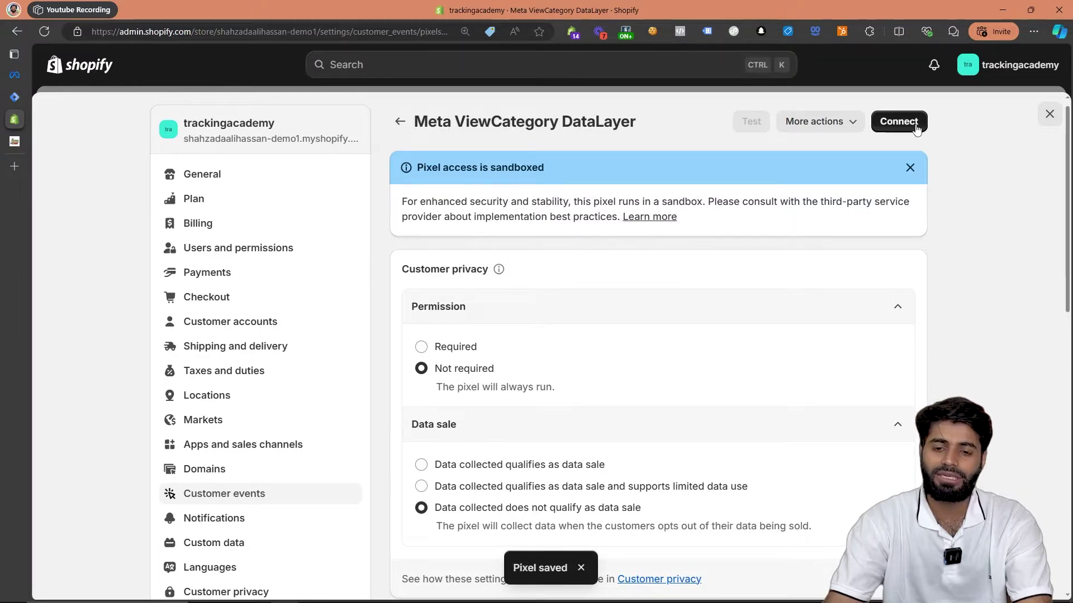
Connect the Meta ViewCategory DataLayer pixel and close Settings to return Home
{"action": "left_click", "coordinate": [916, 126]}
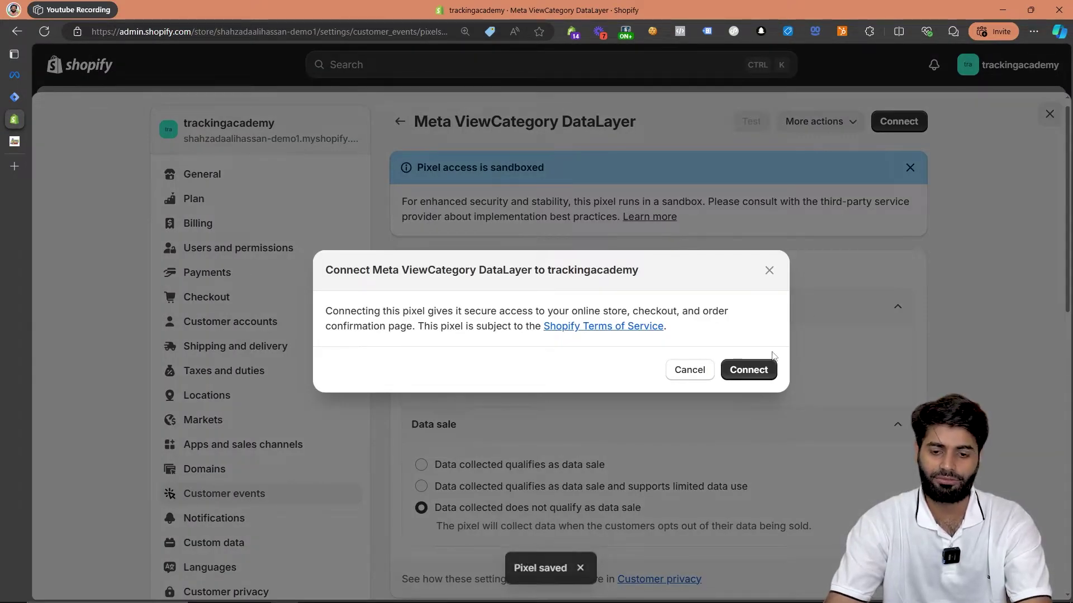
{"action": "left_click", "coordinate": [759, 368]}
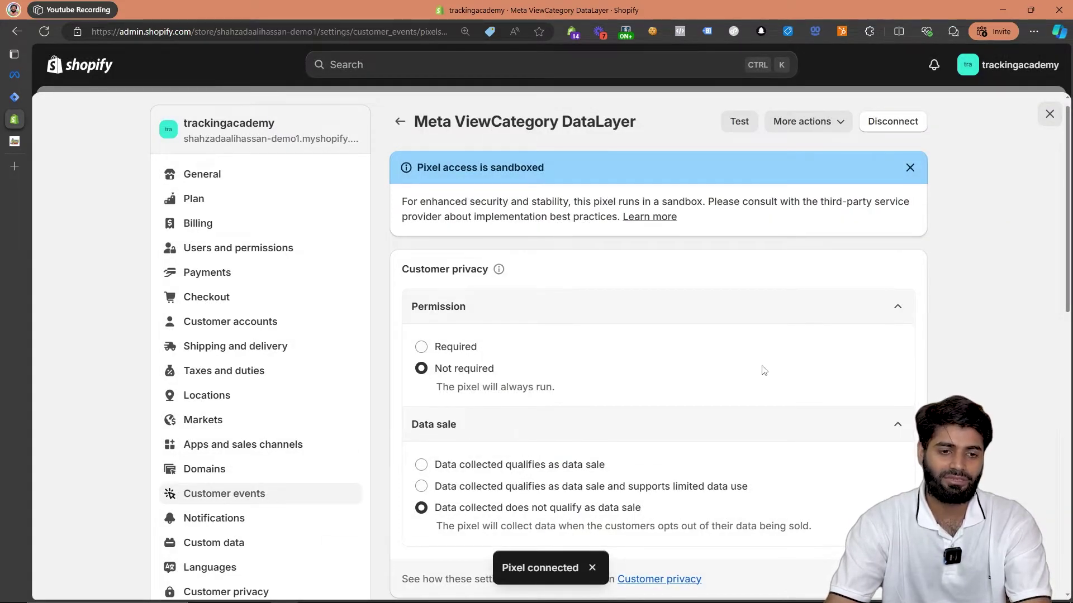
{"action": "left_click", "coordinate": [1050, 115]}
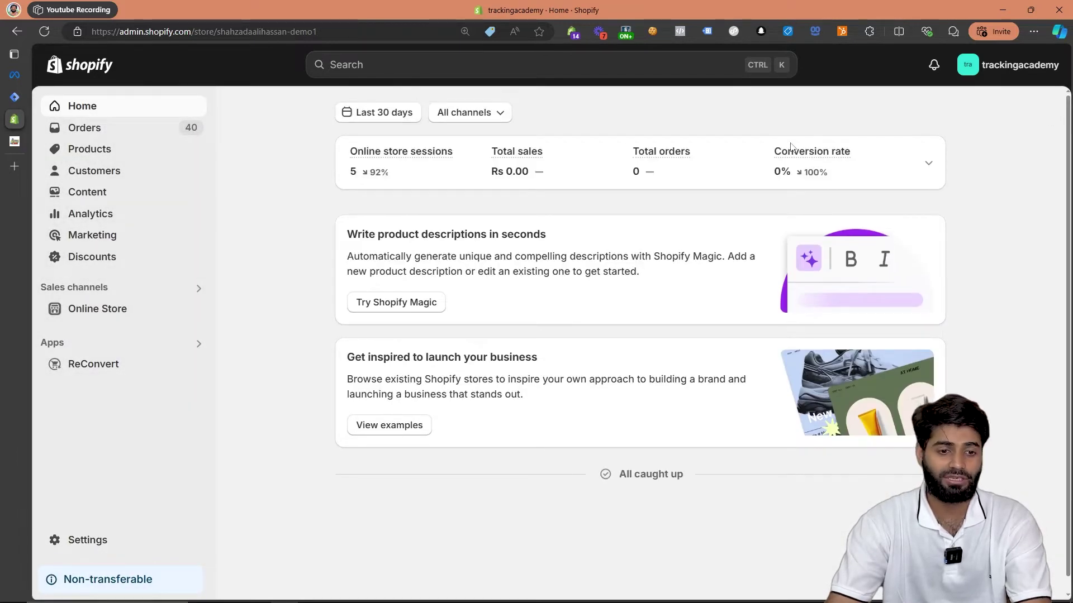
Open the storefront's product Catalog and show the browser developer tools Console
{"action": "left_click", "coordinate": [195, 309]}
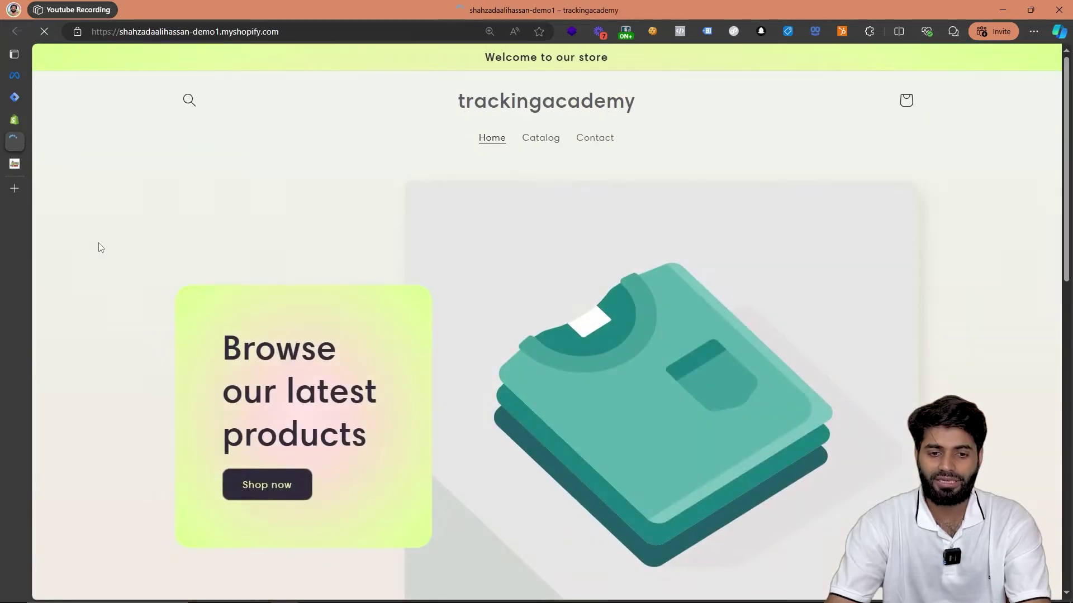
{"action": "left_click", "coordinate": [548, 142]}
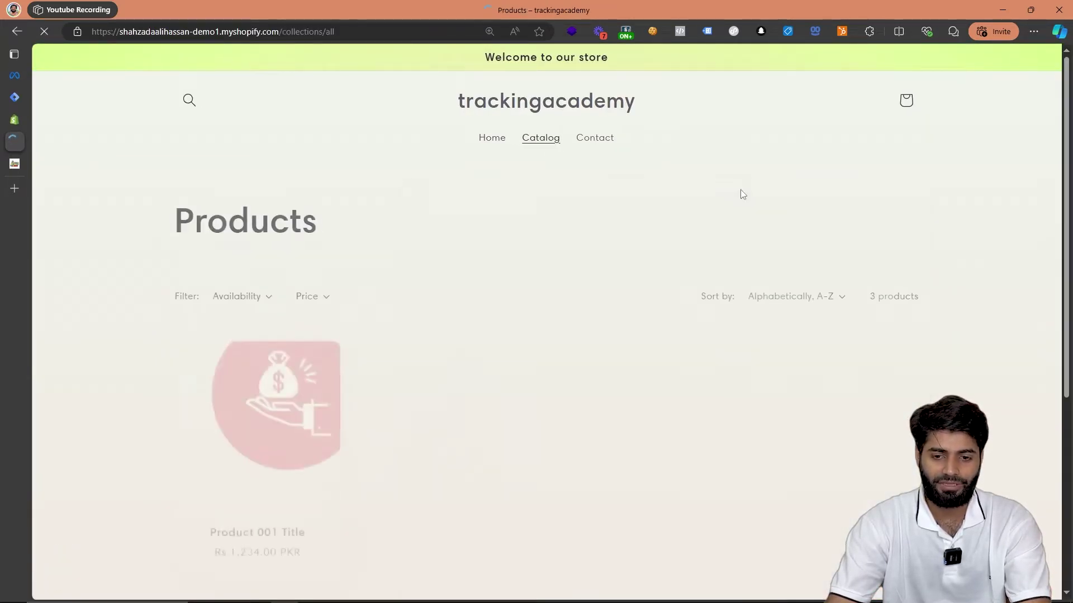
{"action": "right_click", "coordinate": [839, 399]}
{"action": "left_click", "coordinate": [870, 386]}
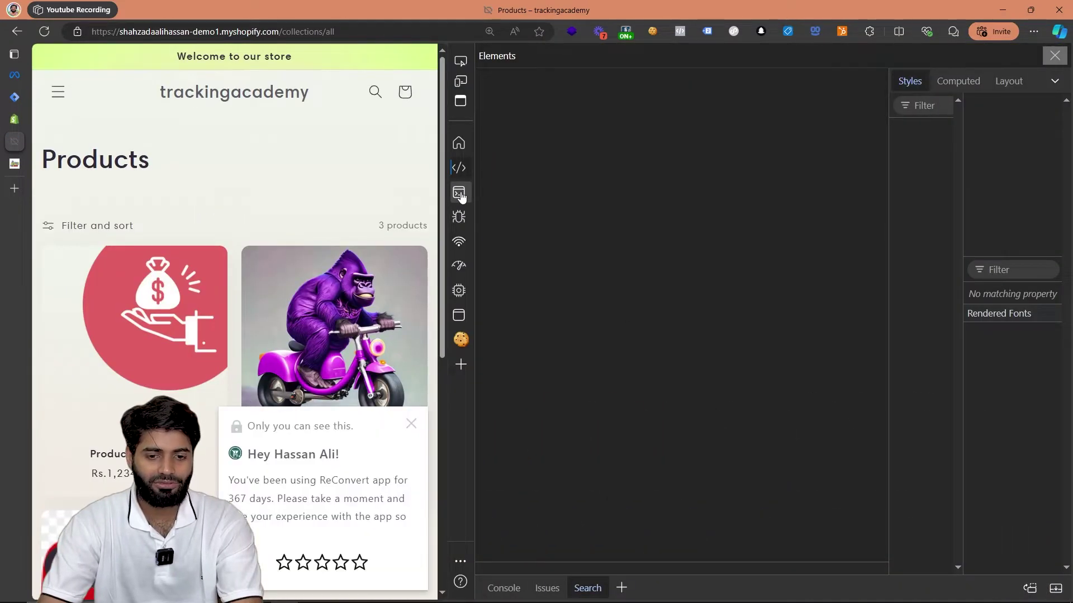
{"action": "left_click", "coordinate": [460, 193]}
{"action": "left_click", "coordinate": [459, 193]}
{"action": "left_click", "coordinate": [459, 194]}
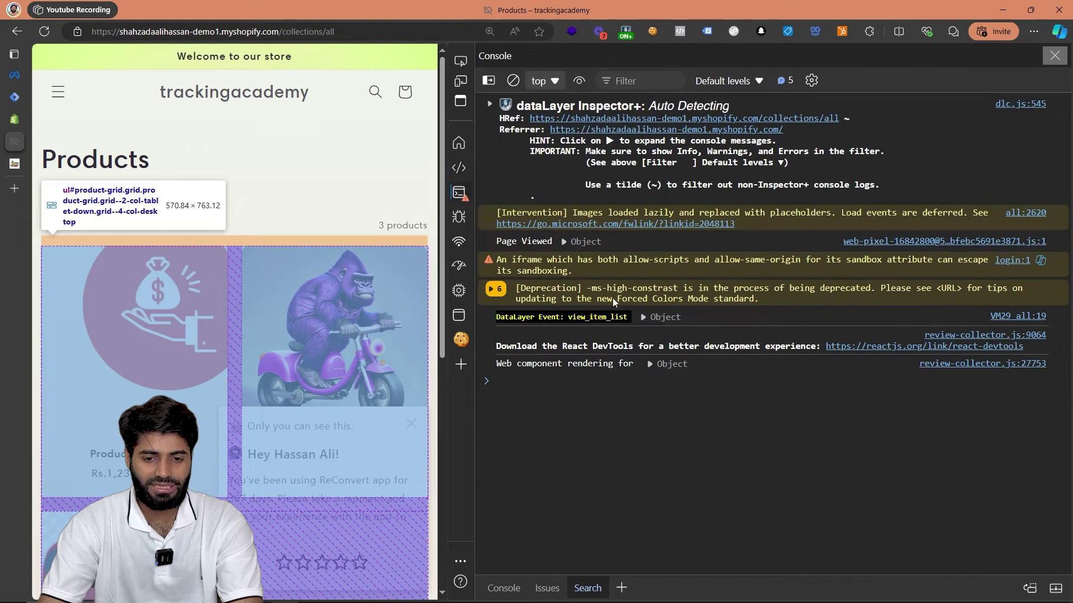
Expand the view_item_list event's ecommerce, items and first item (3 items, PKR, value 3705)
{"action": "left_click", "coordinate": [644, 318]}
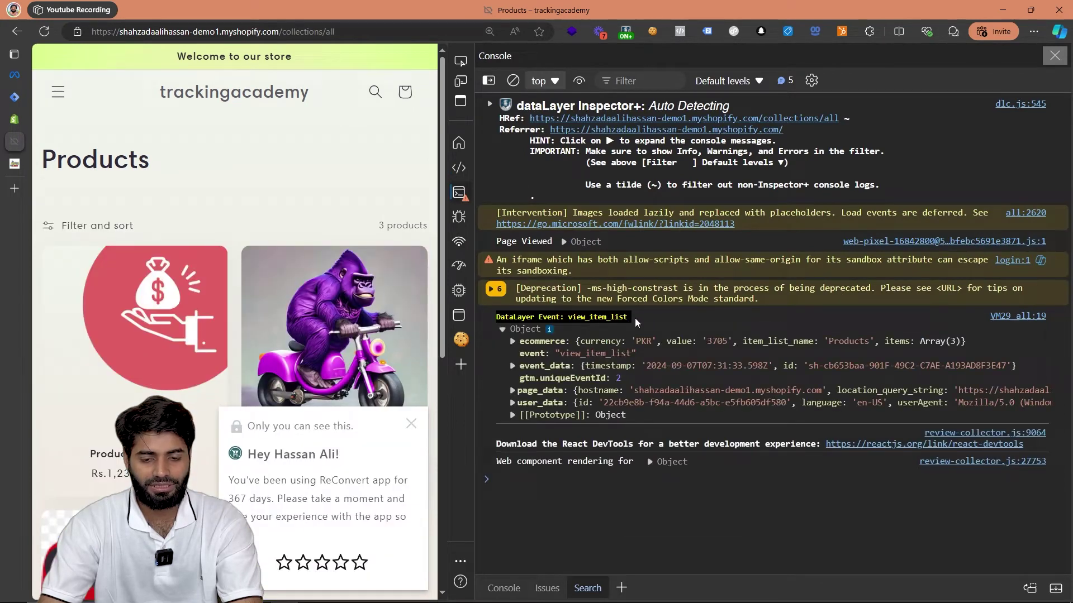
{"action": "left_click", "coordinate": [514, 342]}
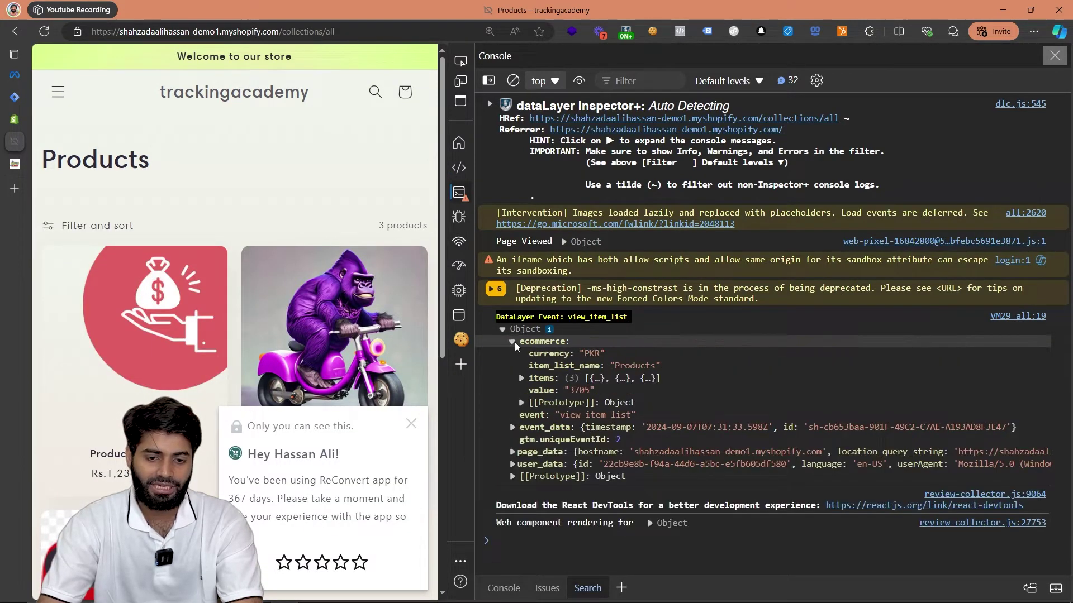
{"action": "left_click", "coordinate": [521, 378]}
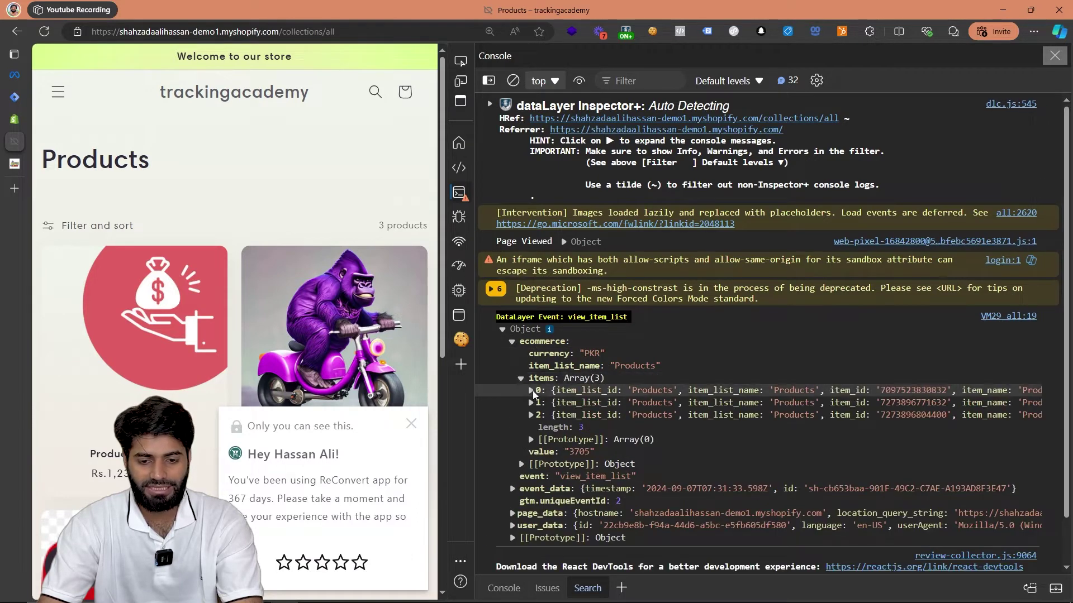
{"action": "left_click", "coordinate": [532, 391]}
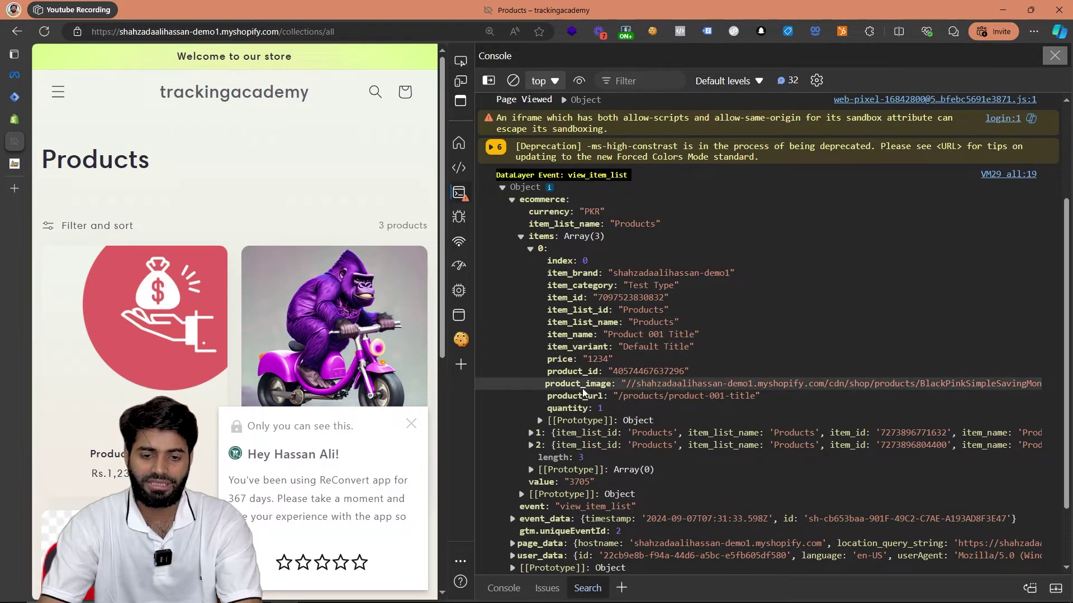
{"action": "left_click", "coordinate": [539, 421]}
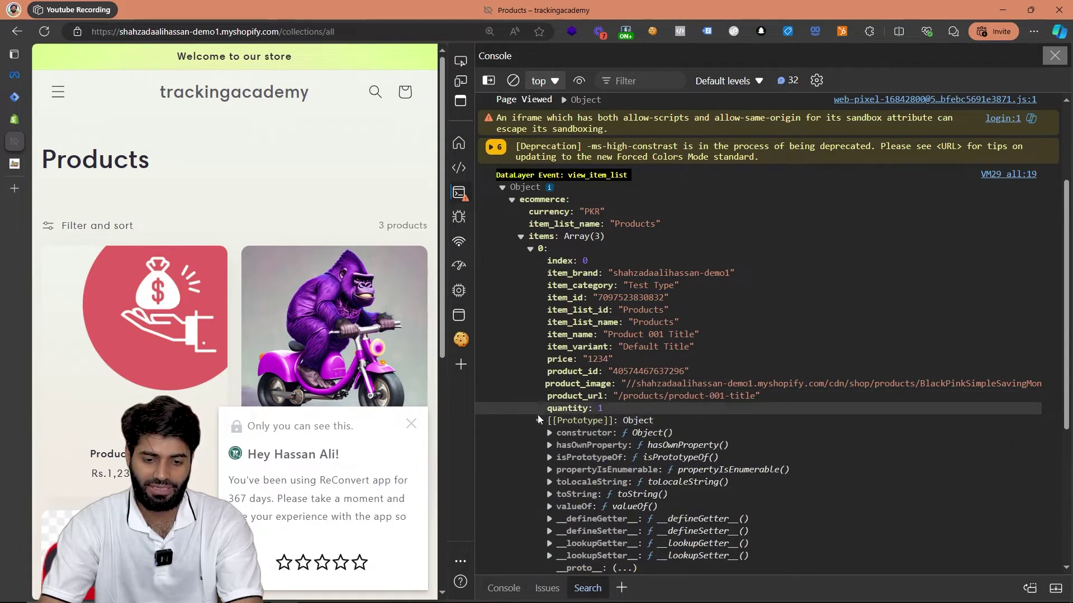
{"action": "left_click", "coordinate": [538, 419]}
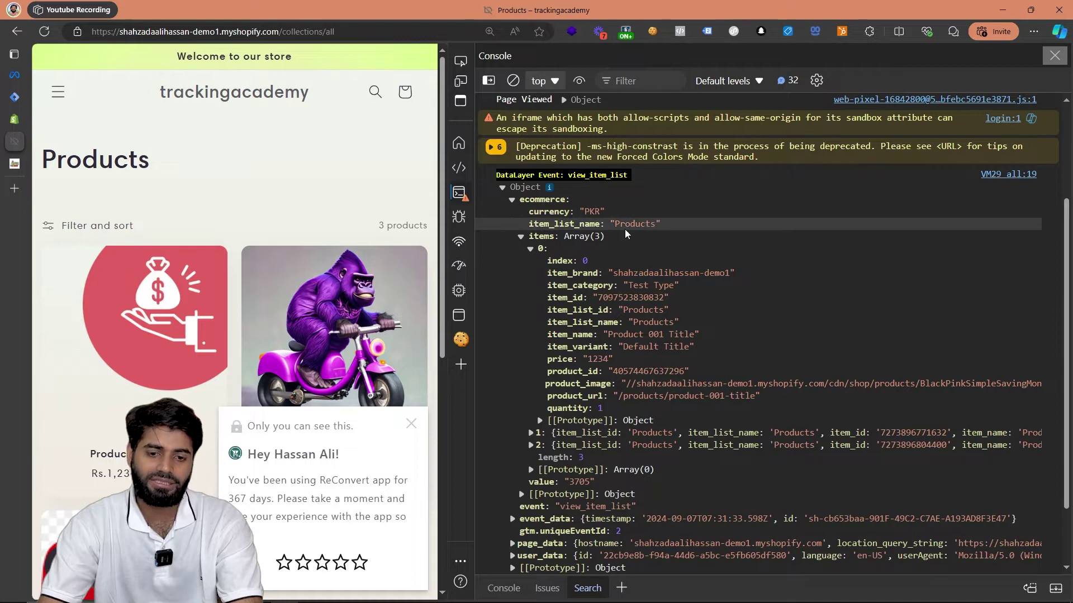
{"action": "scroll", "coordinate": [625, 229], "scroll_direction": "down", "scroll_amount": 2}
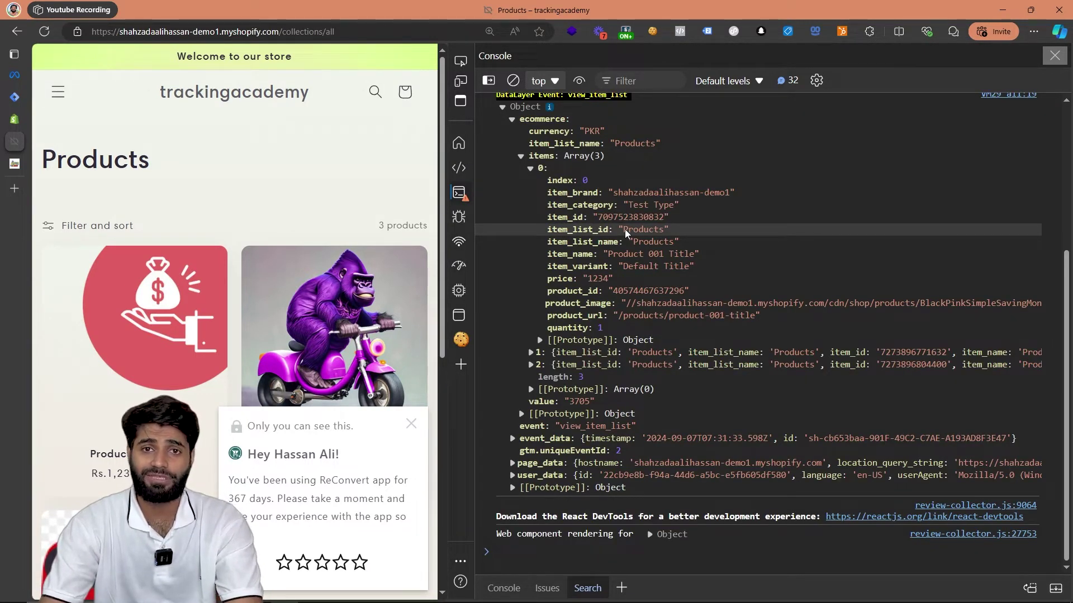
Close Tag Manager's install dialog and create a new tag triggered on All Pages
{"action": "left_click", "coordinate": [16, 97]}
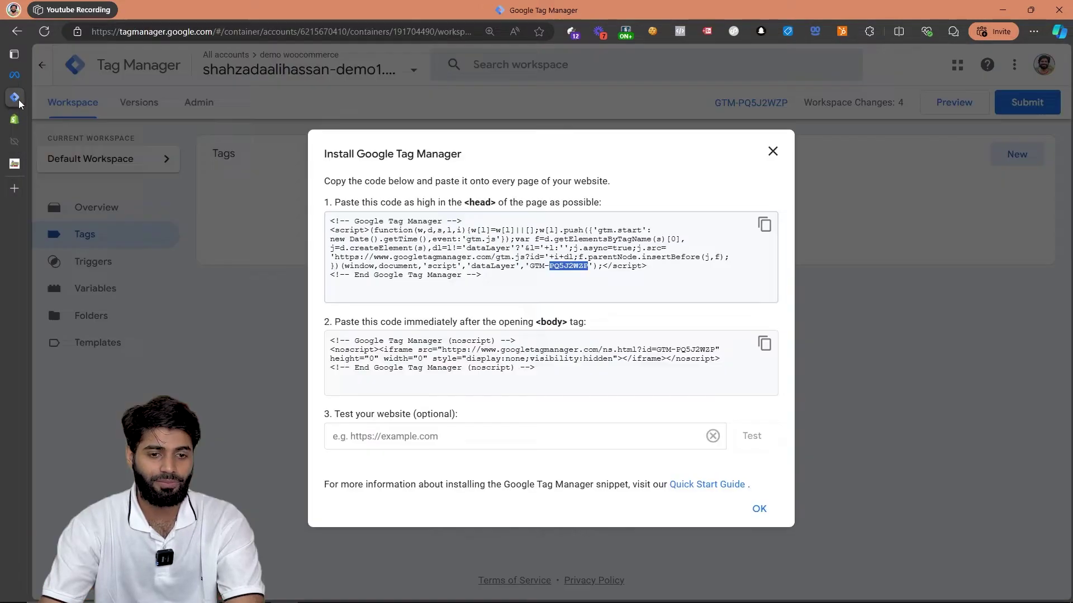
{"action": "left_click", "coordinate": [775, 151]}
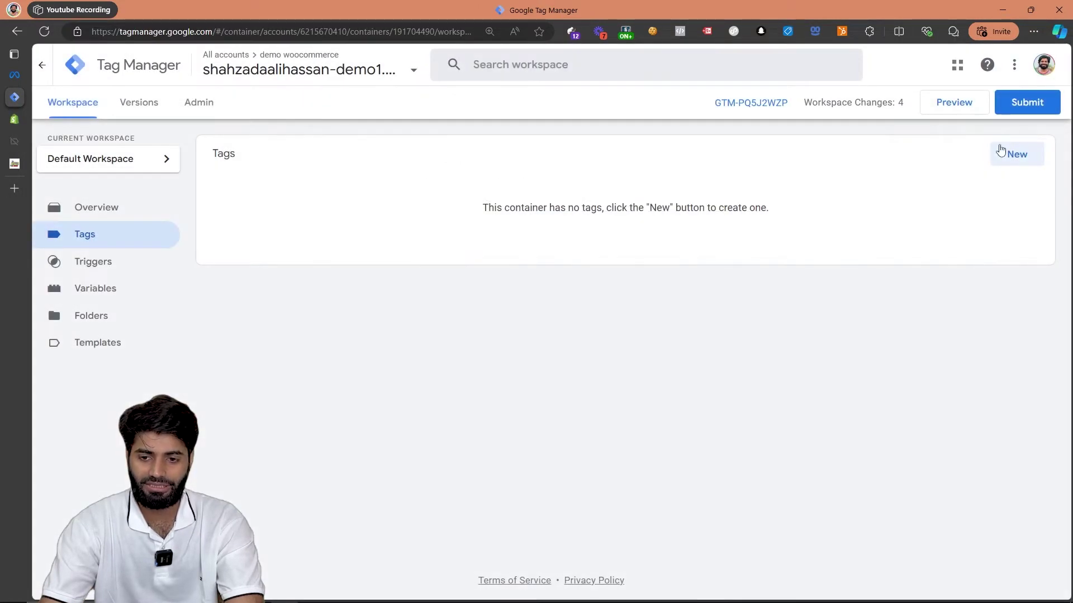
{"action": "left_click", "coordinate": [1018, 154]}
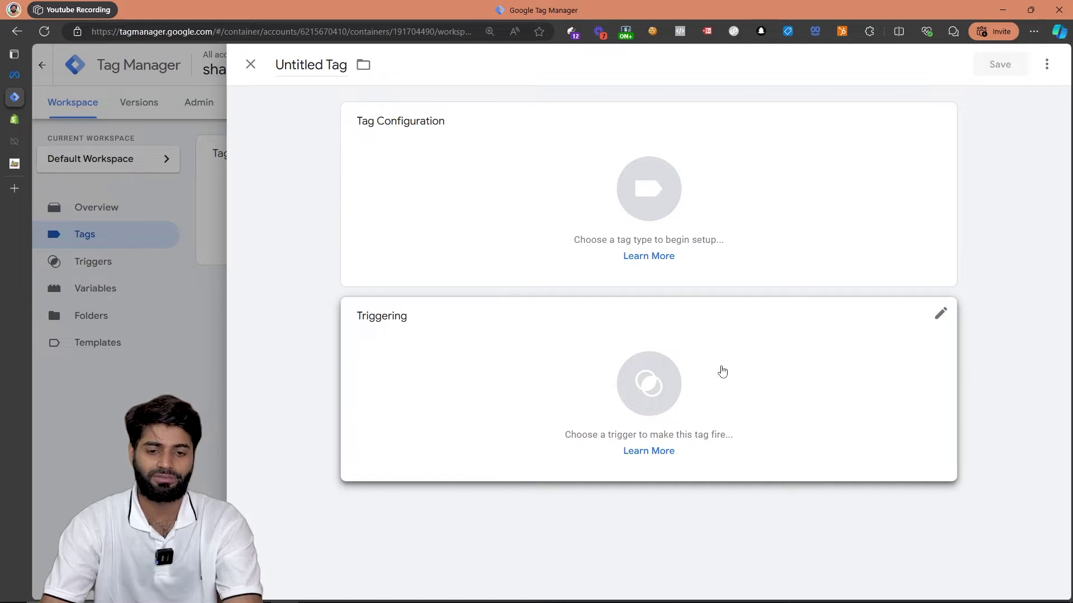
{"action": "left_click", "coordinate": [722, 371]}
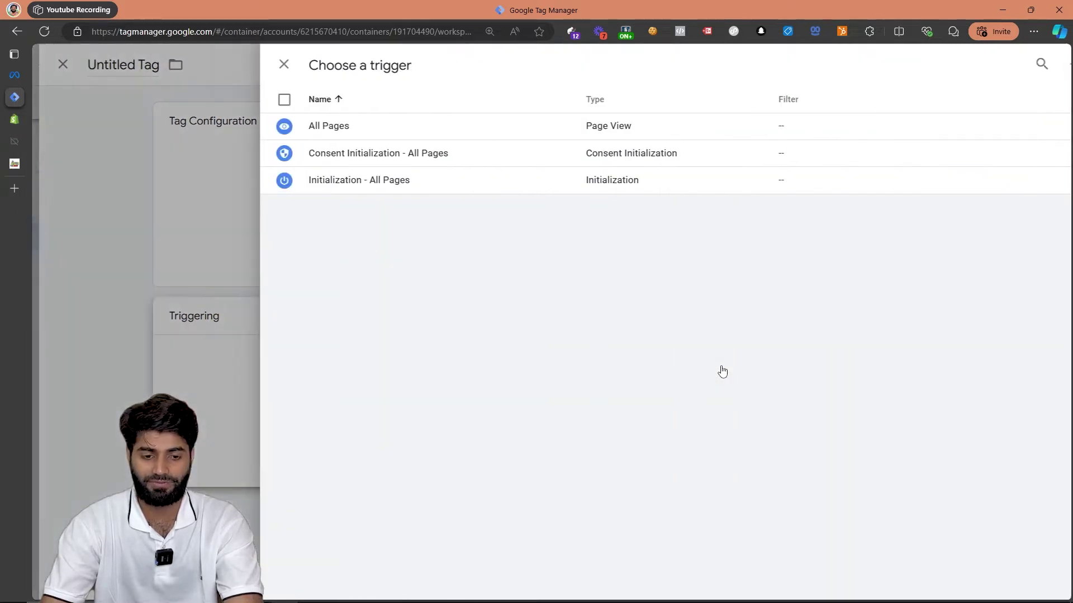
{"action": "left_click", "coordinate": [629, 141]}
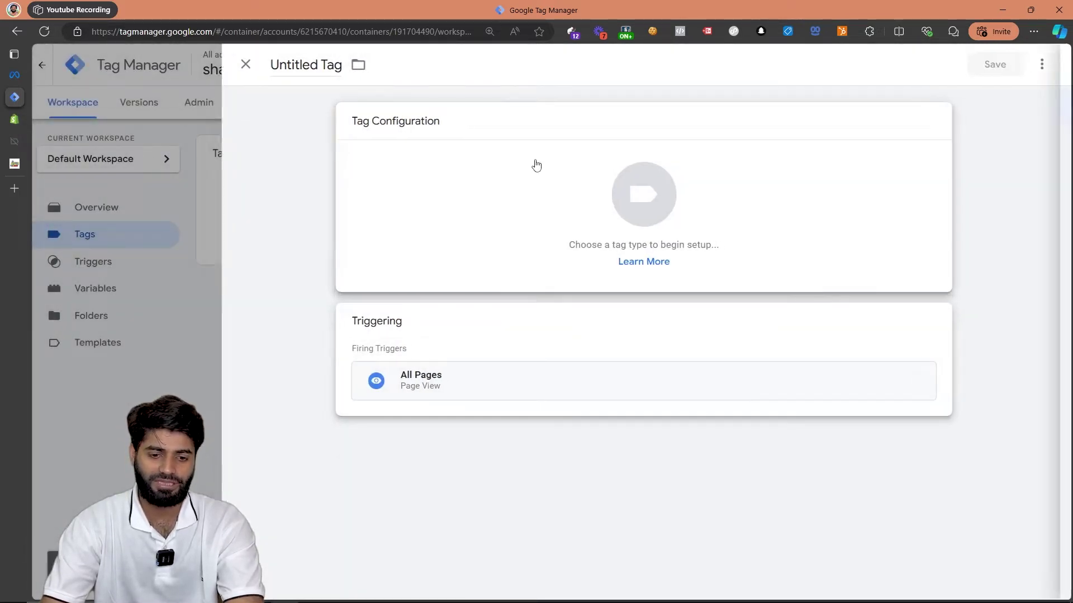
{"action": "left_click", "coordinate": [535, 165]}
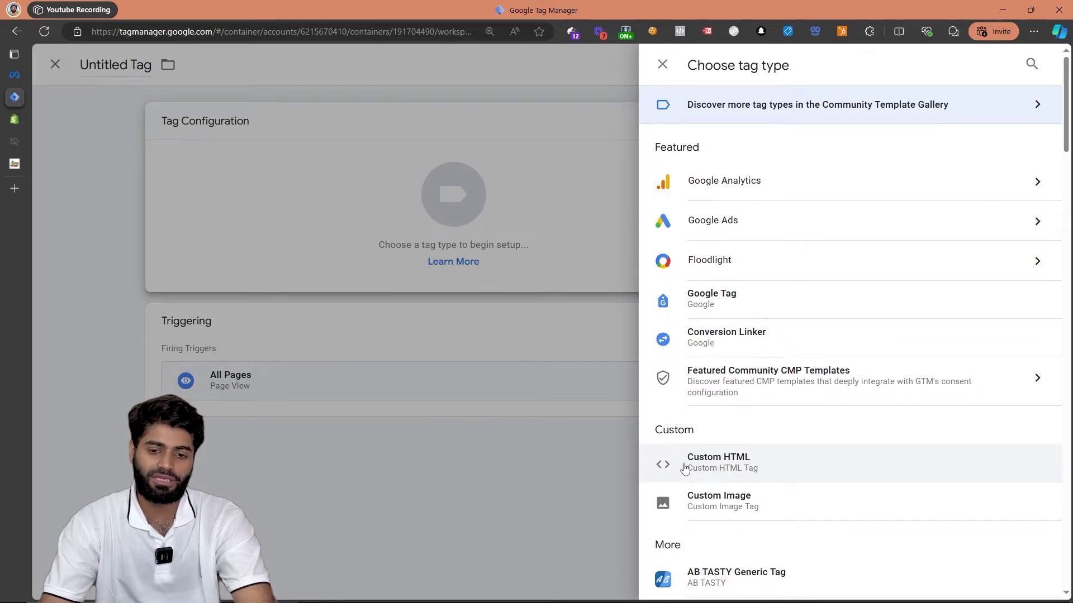
Search the Community Template Gallery for 'facebook' and add the Facebook Pixel template to the workspace
{"action": "left_click", "coordinate": [737, 108]}
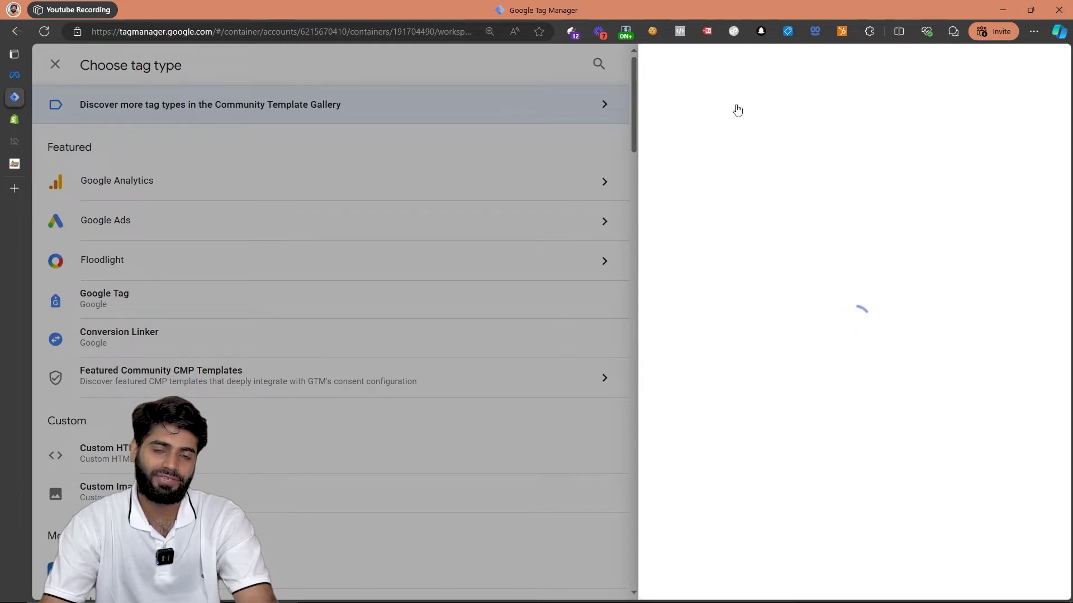
{"action": "left_click", "coordinate": [1039, 64]}
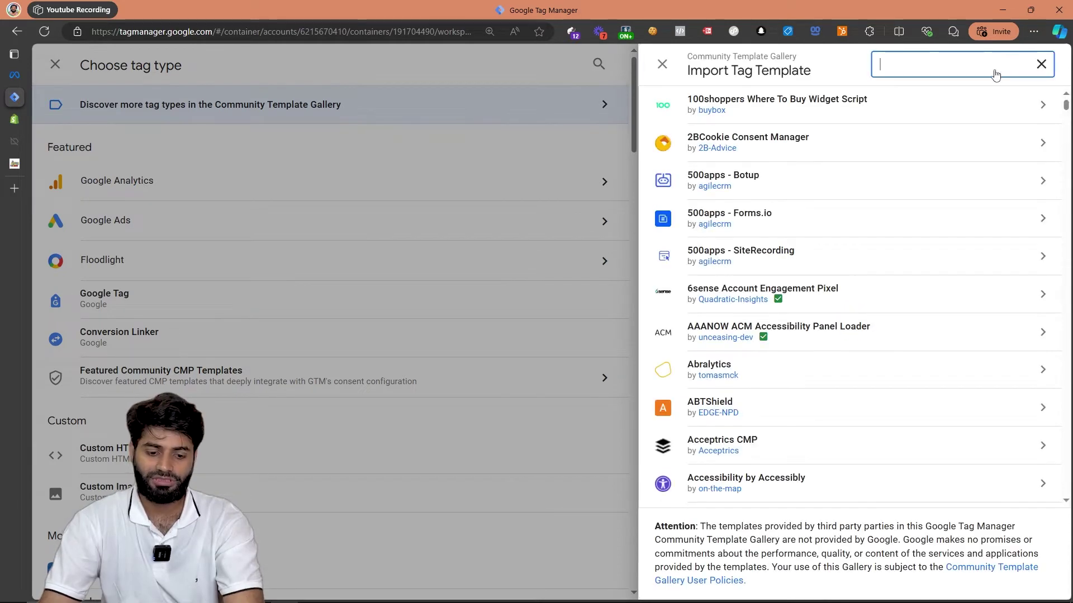
{"action": "type", "text": "facebook"}
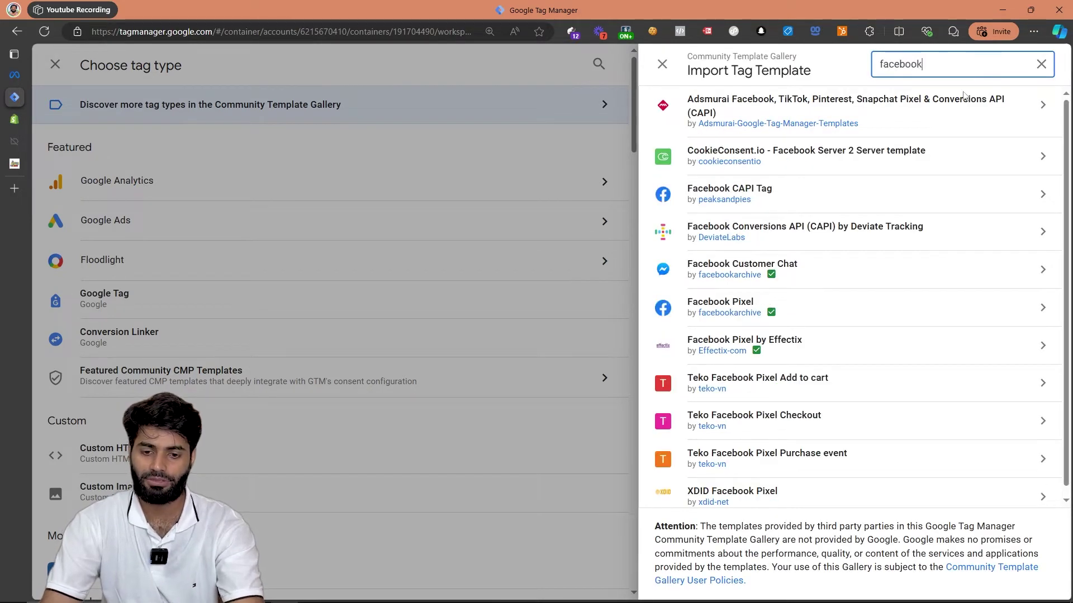
{"action": "left_click", "coordinate": [829, 314]}
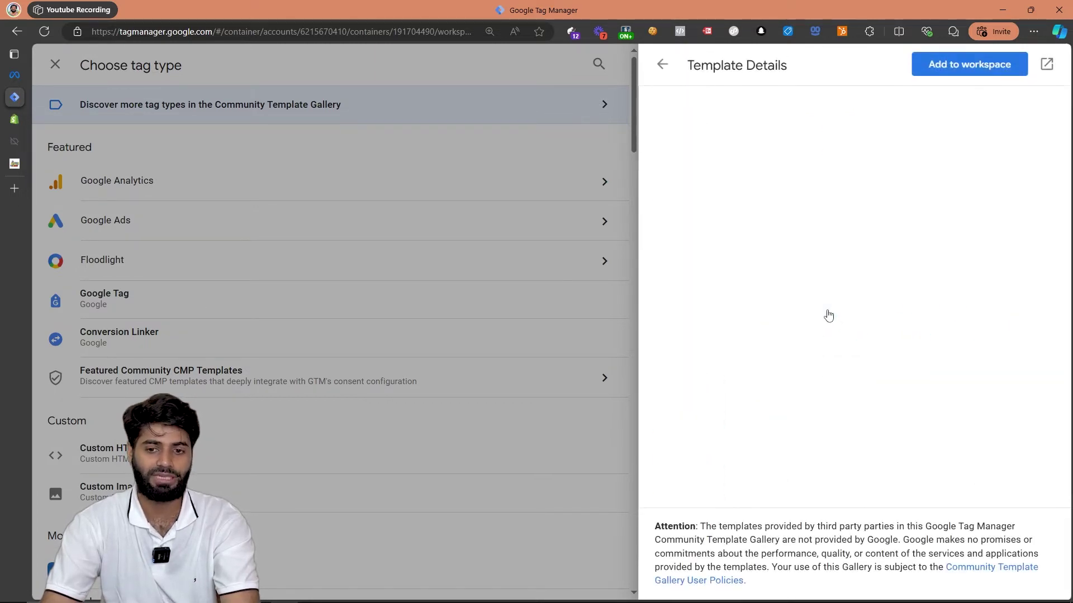
{"action": "left_click", "coordinate": [969, 64]}
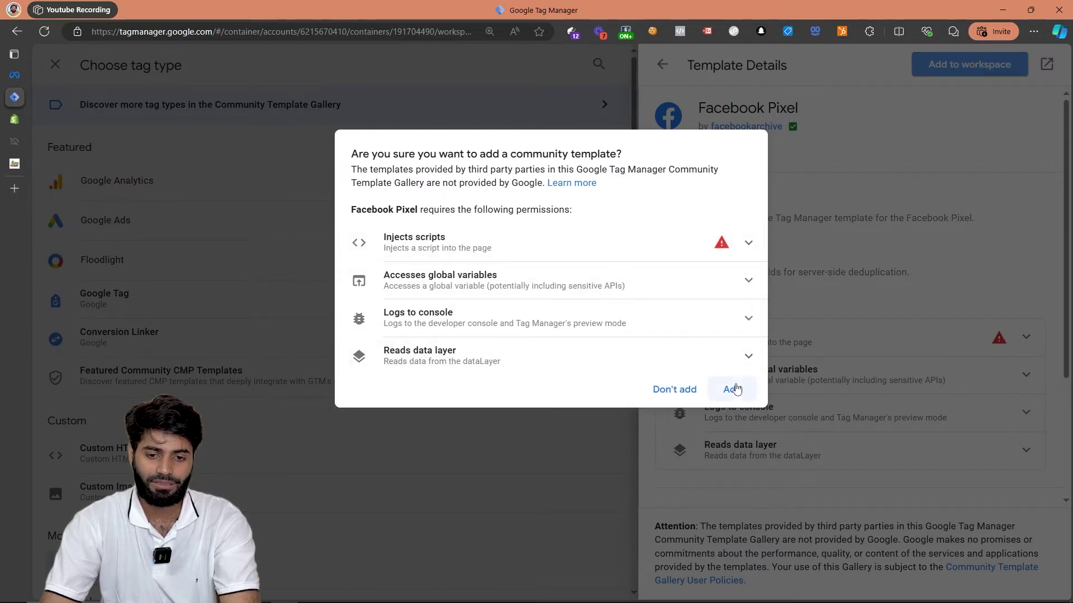
{"action": "left_click", "coordinate": [731, 390]}
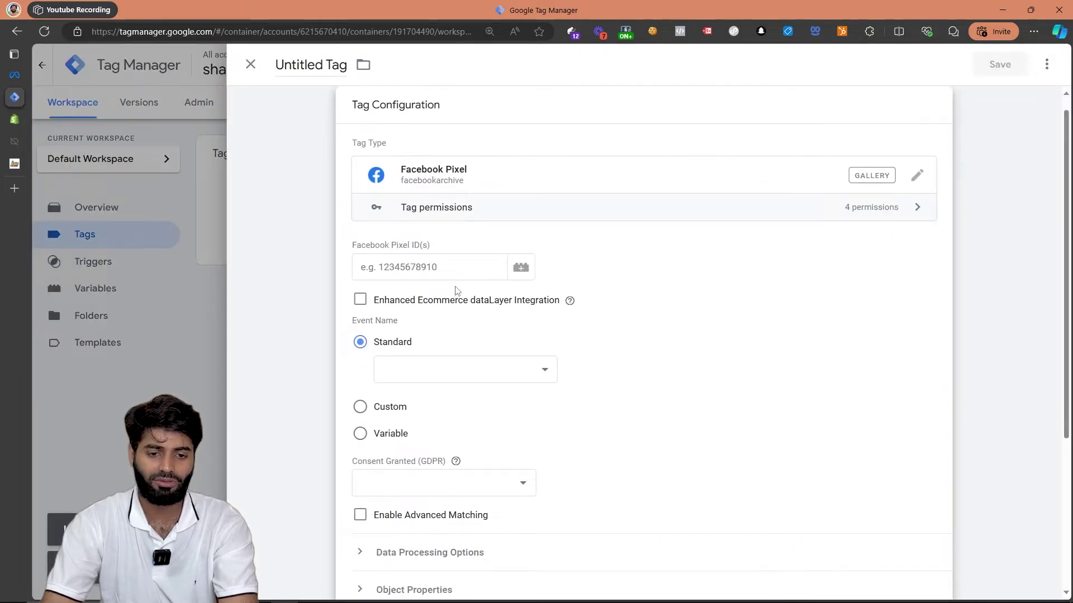
Paste the Meta Events Manager dataset ID into the Facebook Pixel ID(s) field, then clear it
{"action": "left_click", "coordinate": [437, 271]}
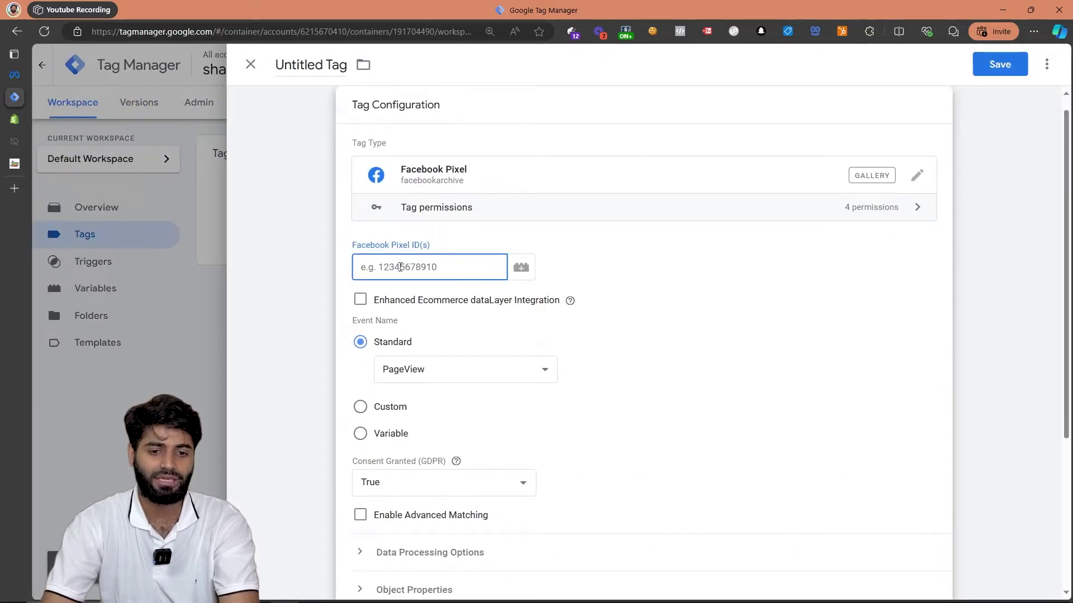
{"action": "left_click", "coordinate": [18, 80]}
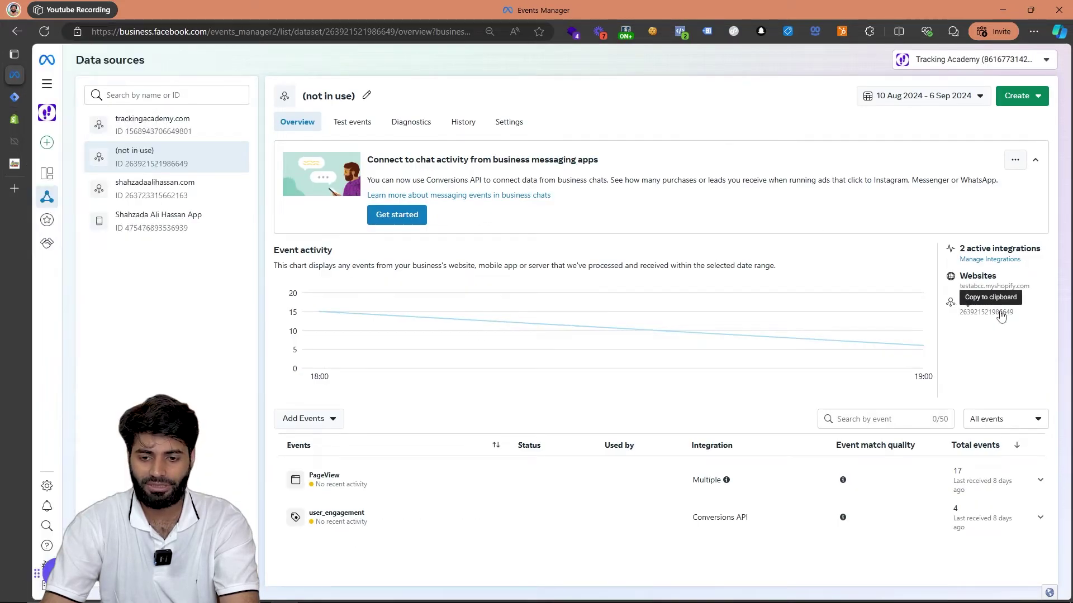
{"action": "left_click", "coordinate": [1001, 316]}
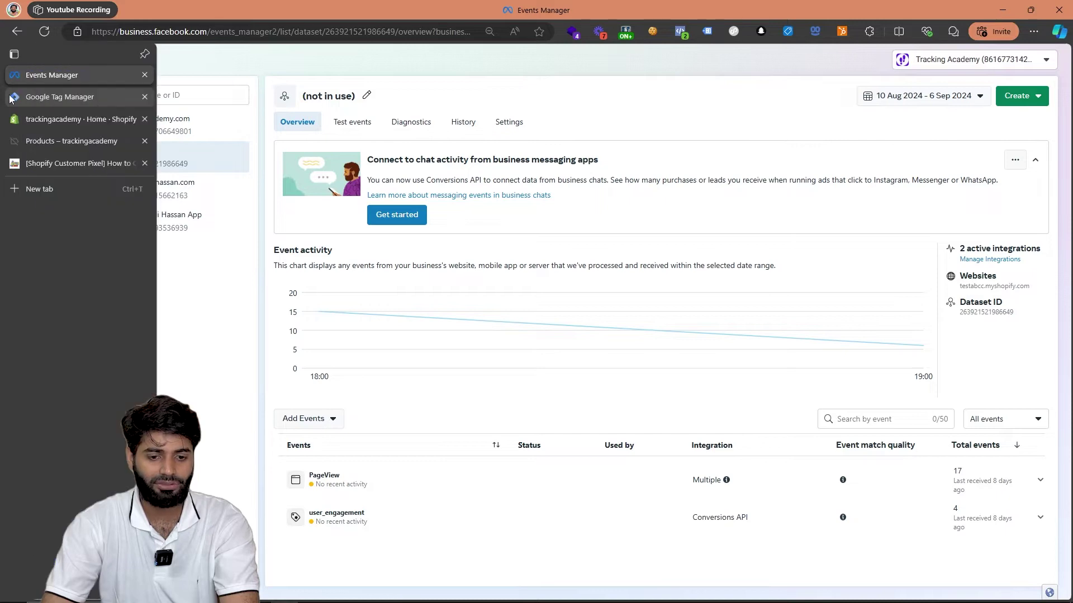
{"action": "left_click", "coordinate": [10, 99]}
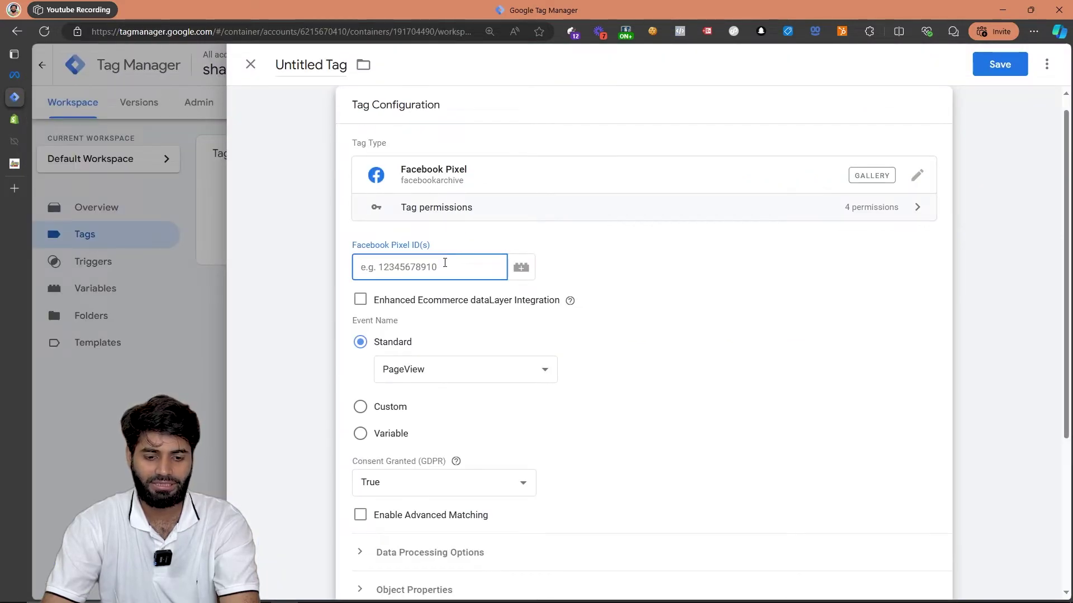
{"action": "key", "text": "ctrl+v"}
{"action": "key", "text": "ctrl+a"}
{"action": "key", "text": "BackSpace"}
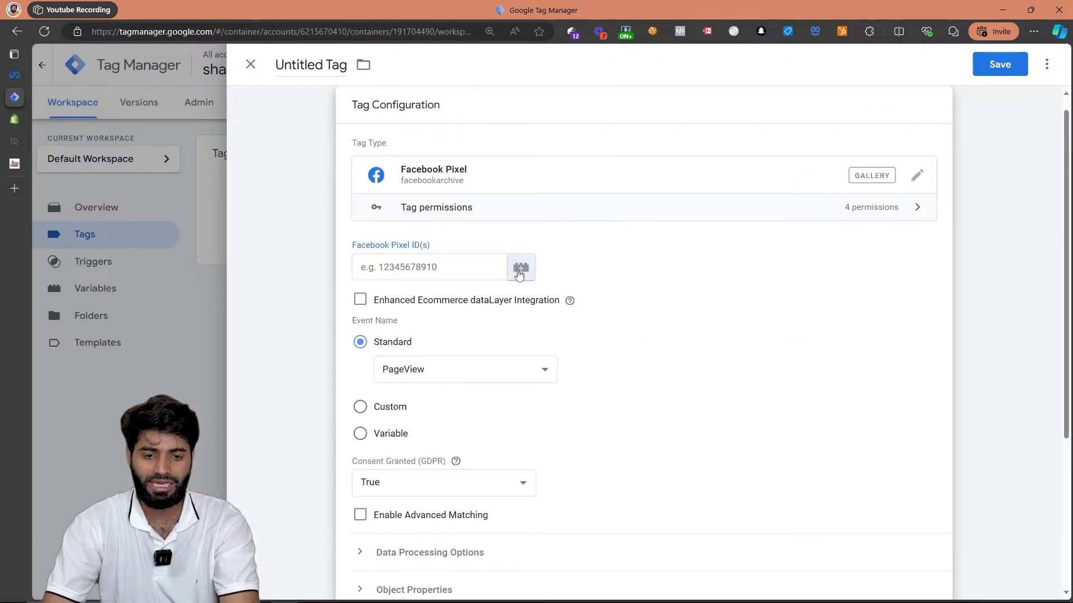
Create a Constant variable 'Meta Pixel ID' holding the pasted pixel ID for the Pixel ID field
{"action": "left_click", "coordinate": [521, 267]}
{"action": "left_click", "coordinate": [1046, 65]}
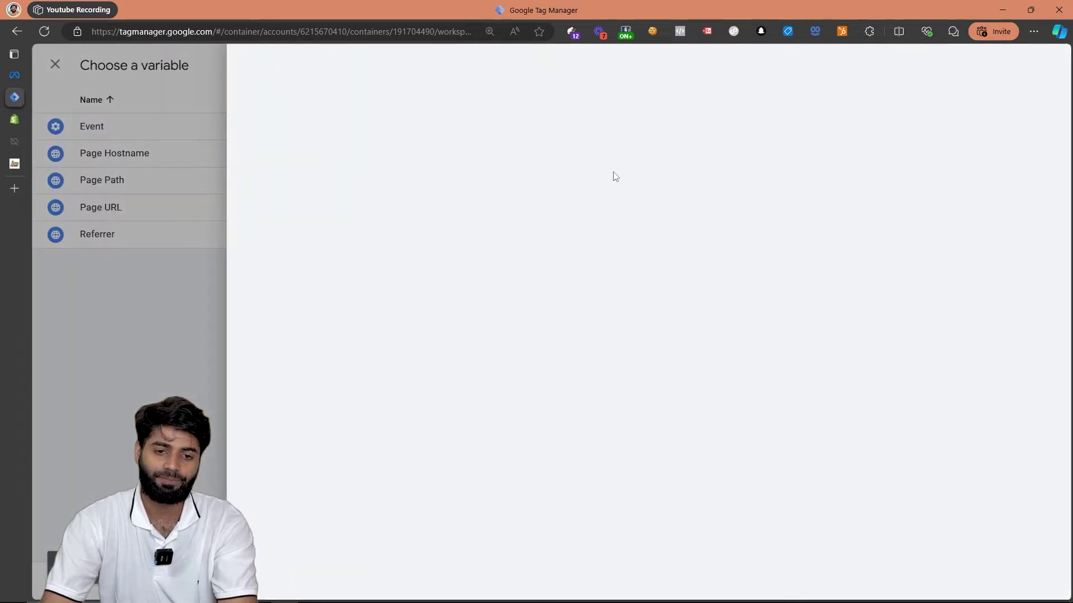
{"action": "scroll", "coordinate": [819, 250], "scroll_direction": "down", "scroll_amount": 3}
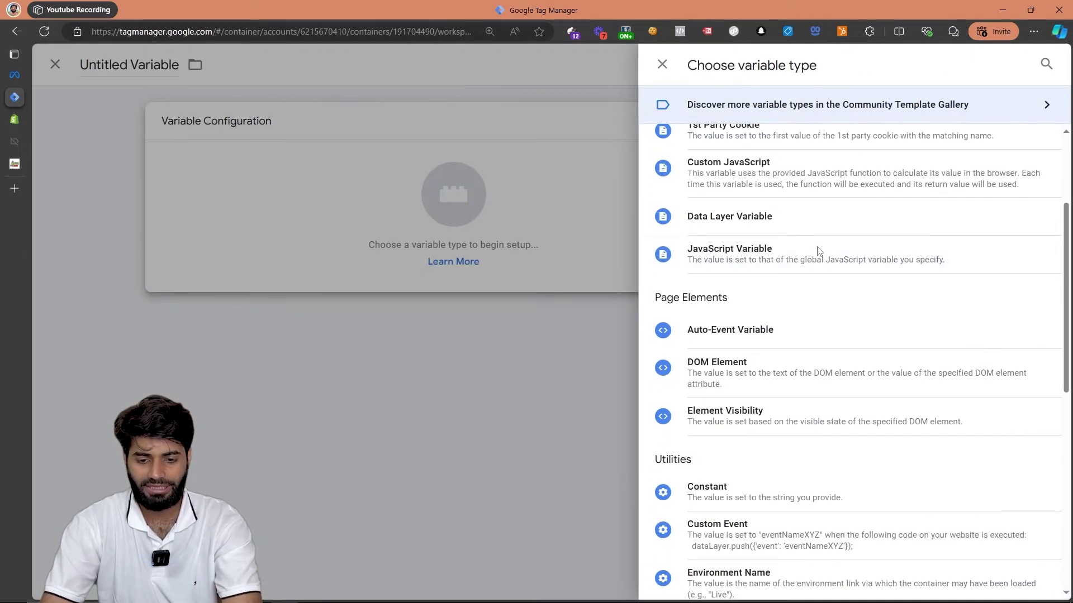
{"action": "left_click", "coordinate": [763, 491]}
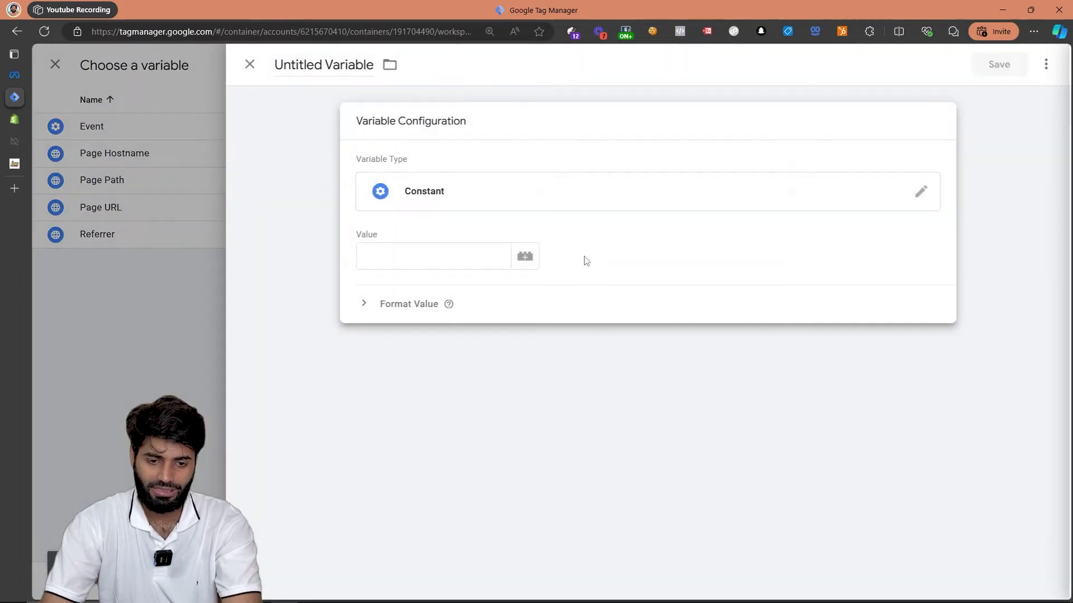
{"action": "left_click", "coordinate": [443, 259]}
{"action": "key", "text": "ctrl+v"}
{"action": "left_click", "coordinate": [330, 64]}
{"action": "type", "text": "Me"}
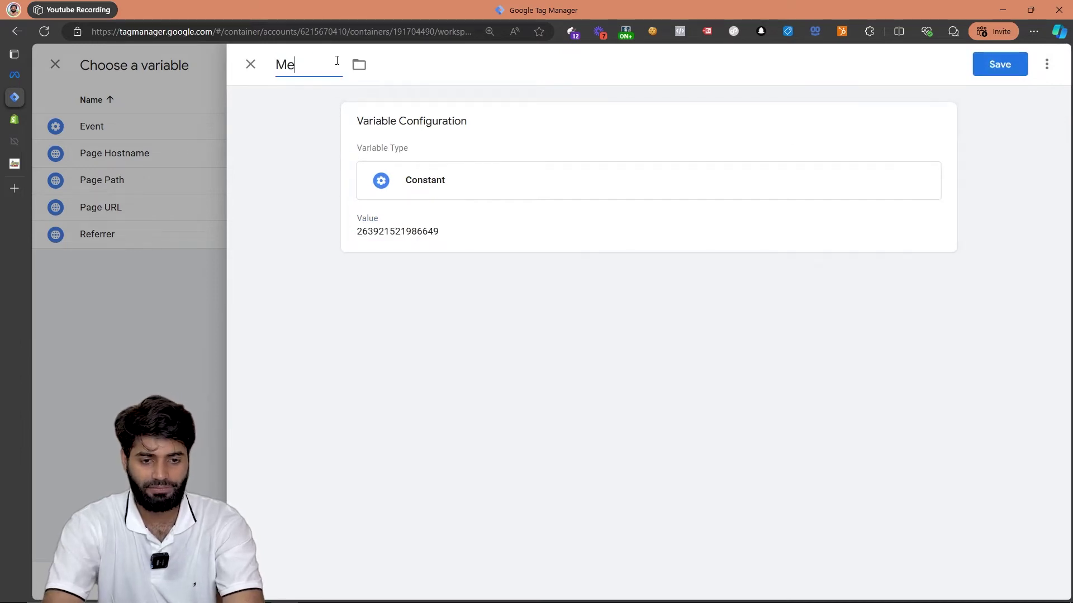
{"action": "type", "text": "ta Pixel"}
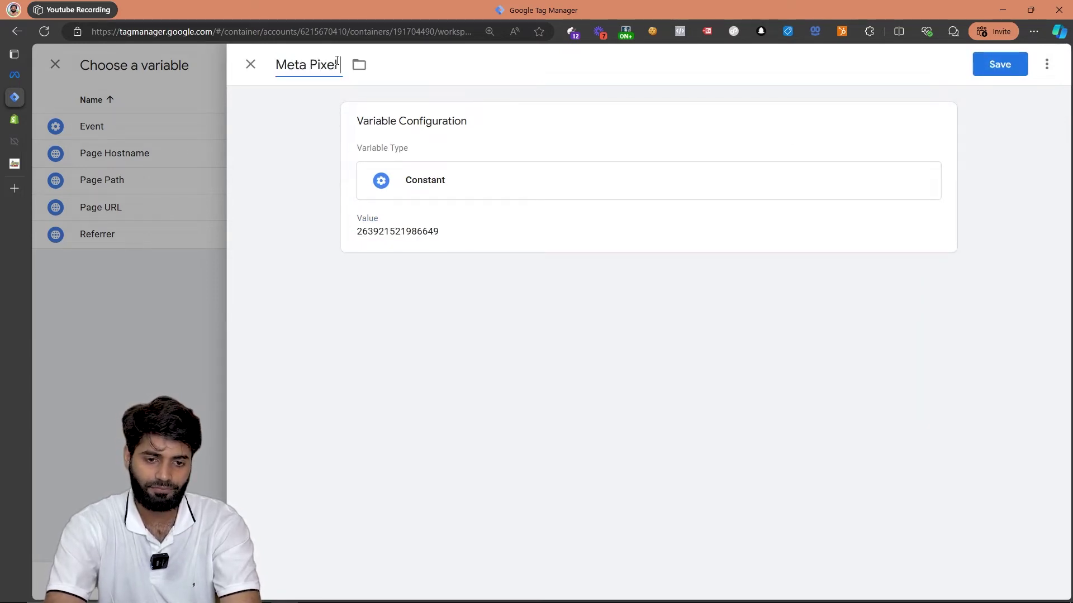
{"action": "type", "text": " ID"}
{"action": "left_click", "coordinate": [999, 64]}
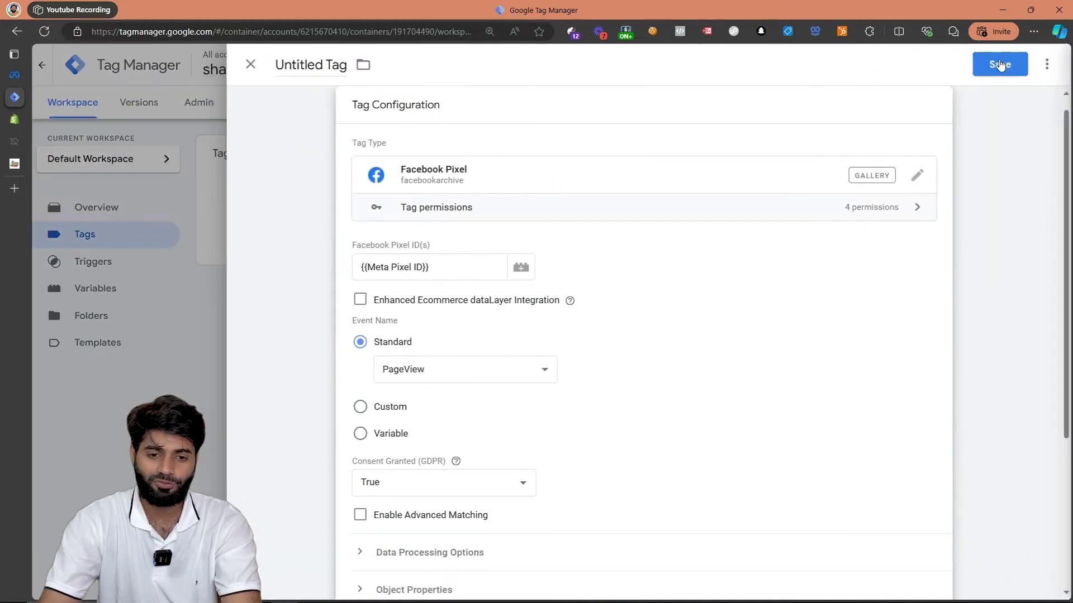
Rename the tag to 'Meta Configuration Tag' and save it
{"action": "left_click", "coordinate": [316, 66]}
{"action": "key", "text": "ctrl+a"}
{"action": "type", "text": "M"}
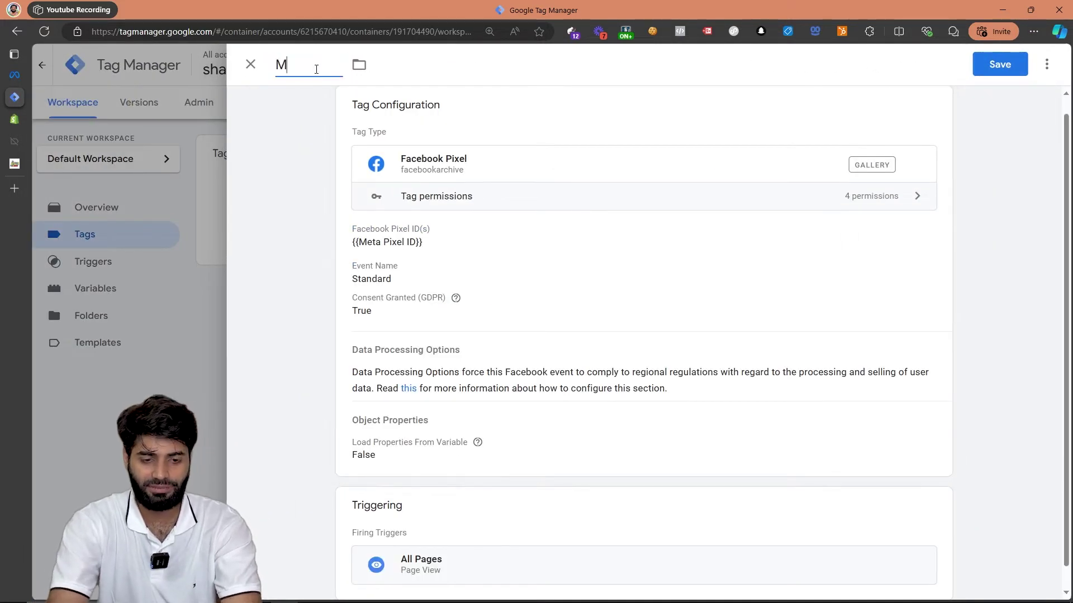
{"action": "type", "text": "eta Con"}
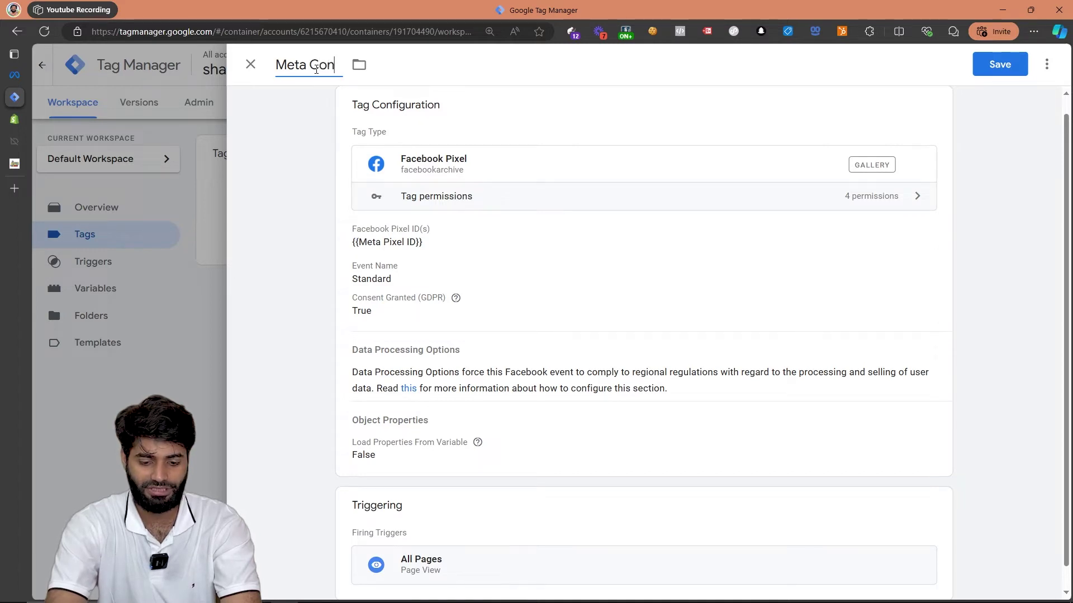
{"action": "type", "text": "figuration Tag"}
{"action": "left_click", "coordinate": [1008, 64]}
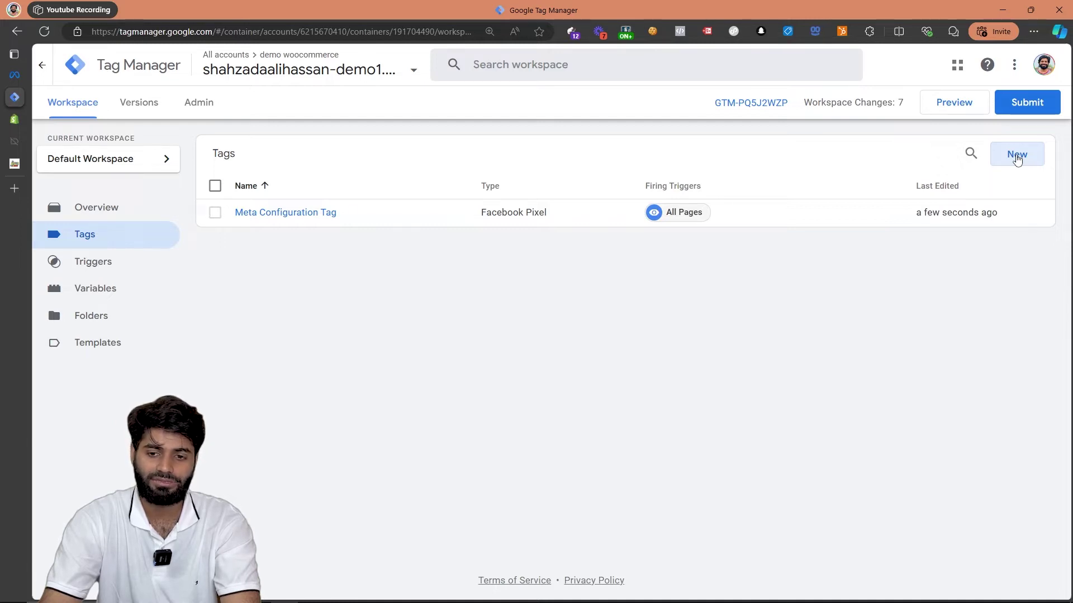
Start a new tag with a new trigger and copy the view_item_list event name from the store console
{"action": "left_click", "coordinate": [1017, 159]}
{"action": "left_click", "coordinate": [614, 358]}
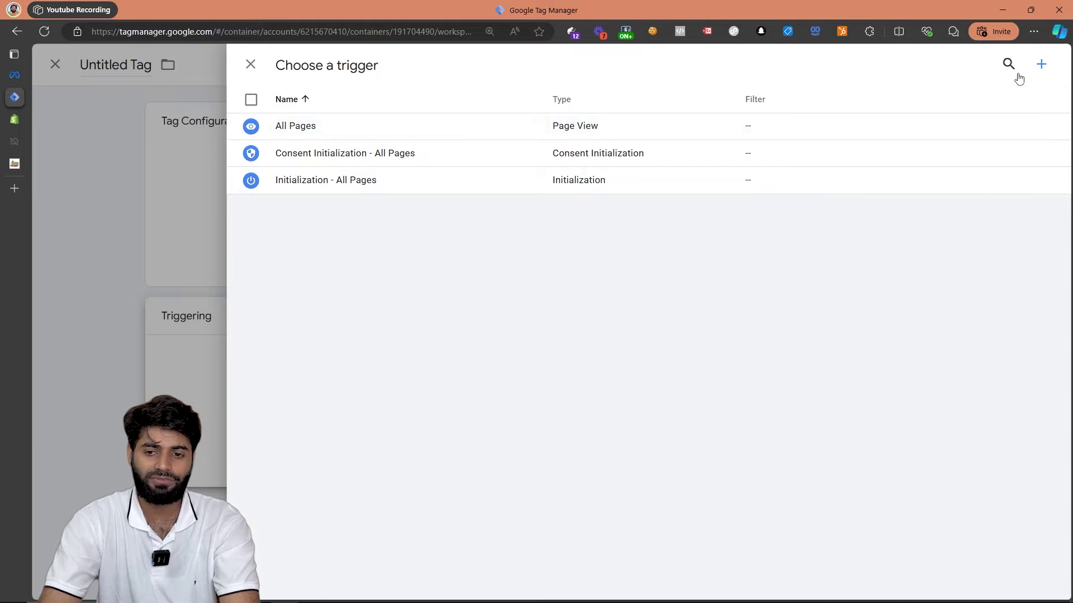
{"action": "left_click", "coordinate": [1040, 65]}
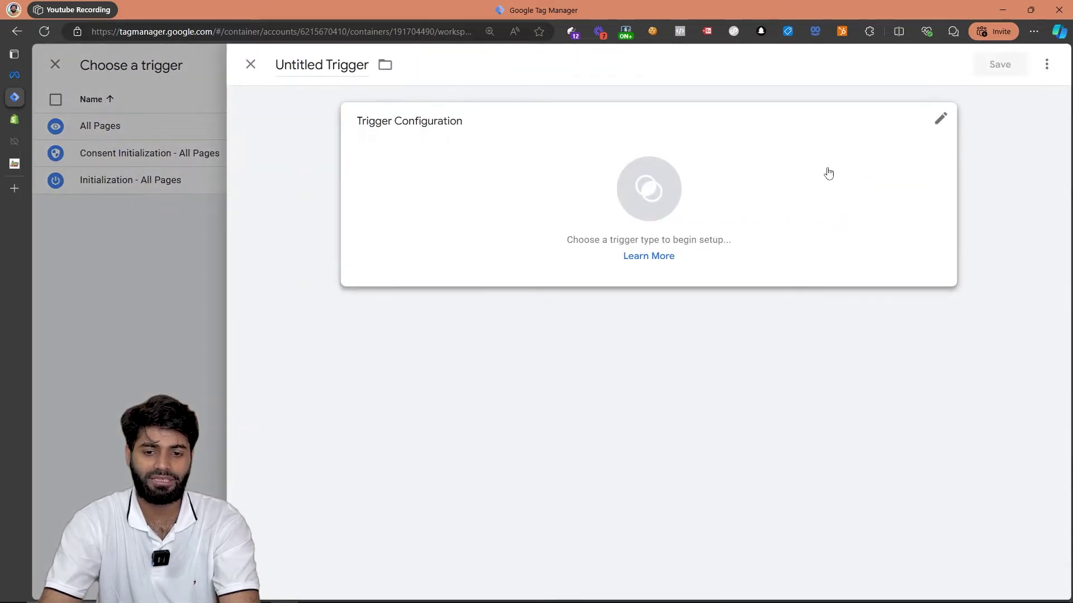
{"action": "left_click", "coordinate": [7, 141]}
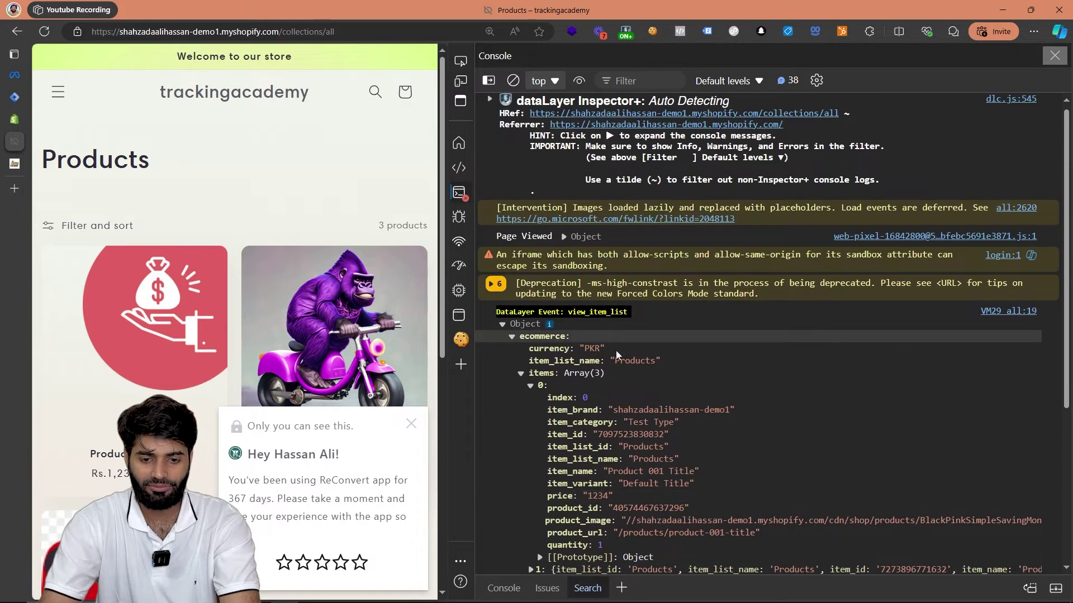
{"action": "scroll", "coordinate": [614, 364], "scroll_direction": "down", "scroll_amount": 5}
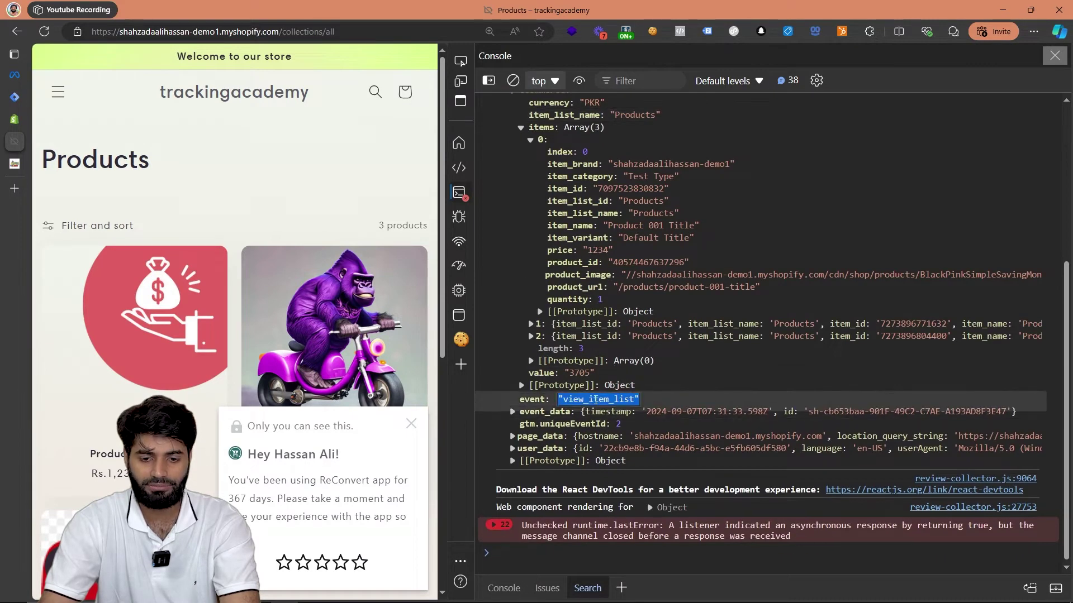
{"action": "right_click", "coordinate": [591, 400]}
{"action": "left_click", "coordinate": [591, 408]}
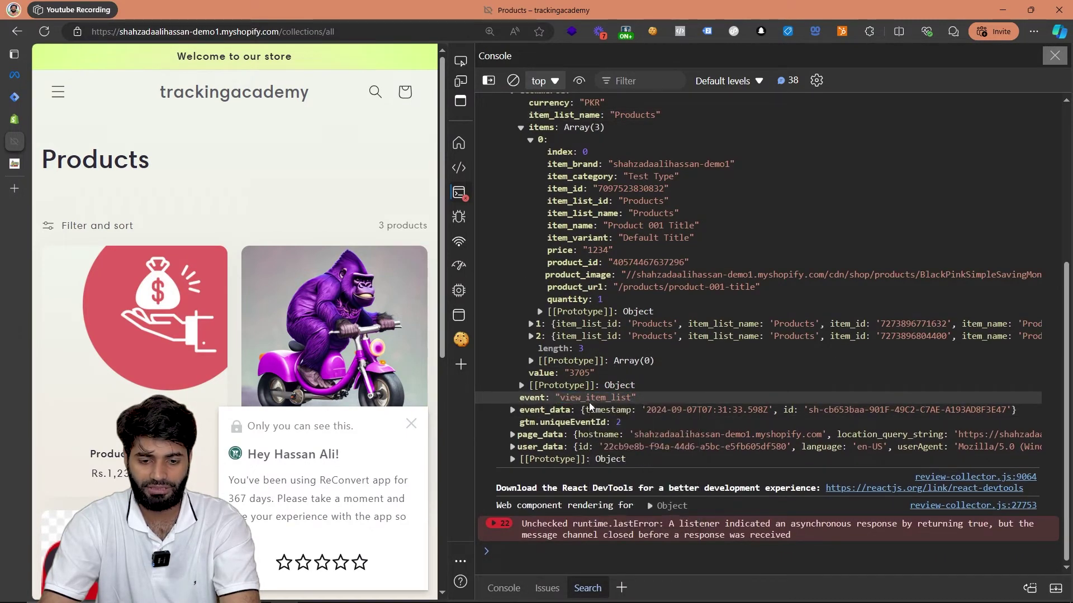
{"action": "left_click", "coordinate": [14, 98]}
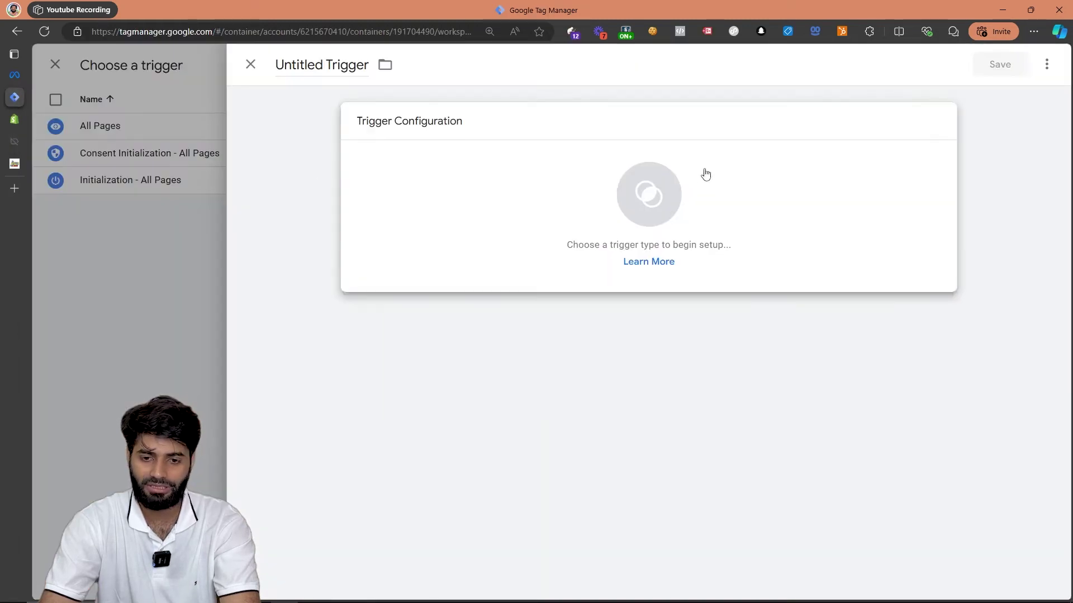
Save a Custom Event trigger 'CE view_item_list' firing on the view_item_list event
{"action": "left_click", "coordinate": [704, 172]}
{"action": "scroll", "coordinate": [970, 214], "scroll_direction": "down", "scroll_amount": 2}
{"action": "scroll", "coordinate": [970, 214], "scroll_direction": "down", "scroll_amount": 3}
{"action": "left_click", "coordinate": [749, 427]}
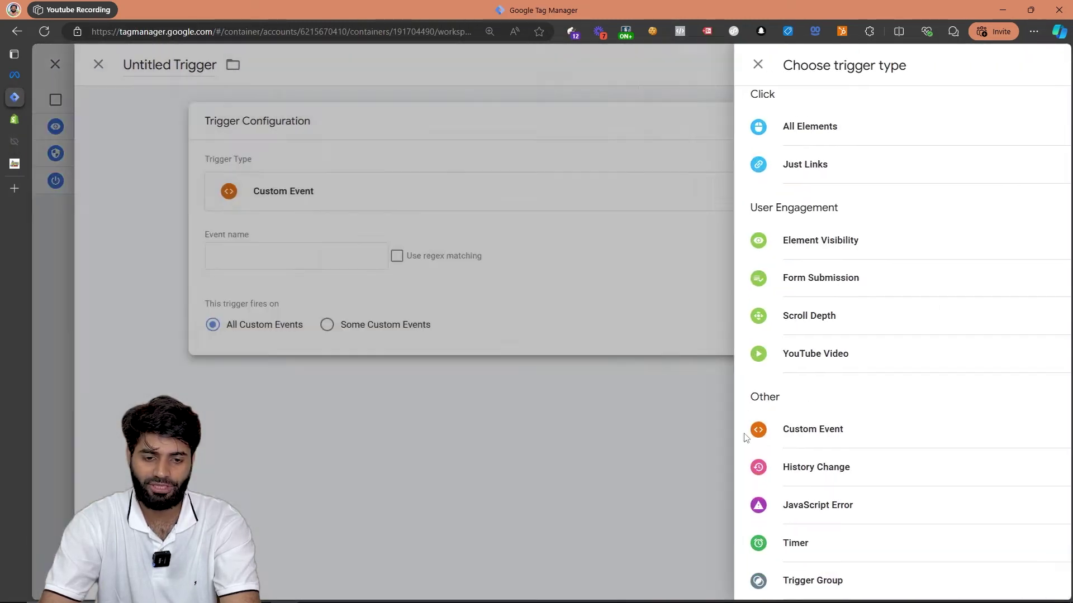
{"action": "left_click", "coordinate": [437, 262]}
{"action": "type", "text": "view_item_list"}
{"action": "left_click", "coordinate": [323, 65]}
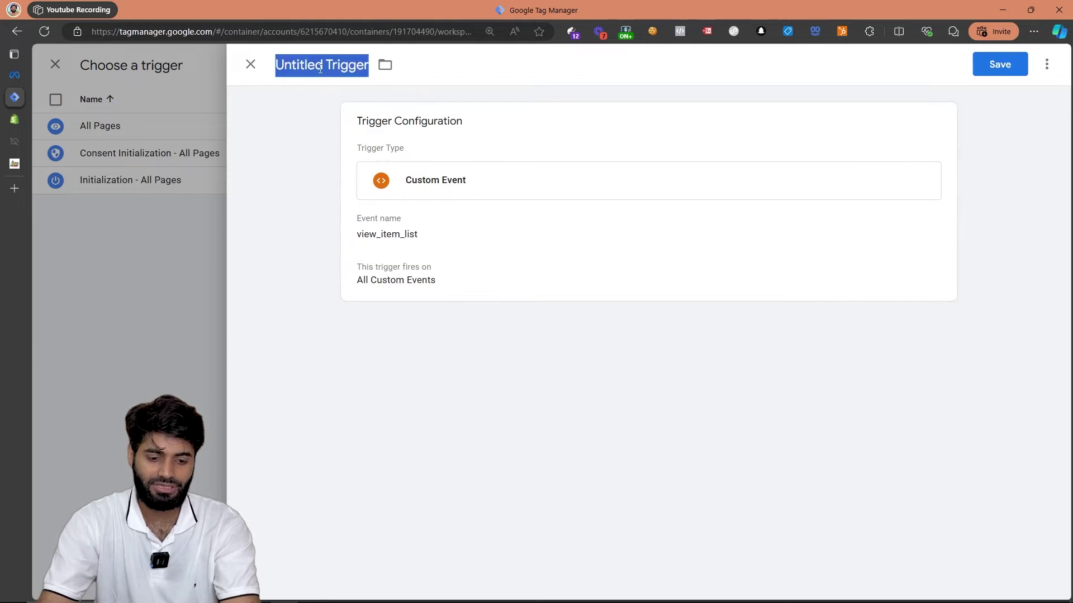
{"action": "type", "text": "CE"}
{"action": "type", "text": "view_item_list"}
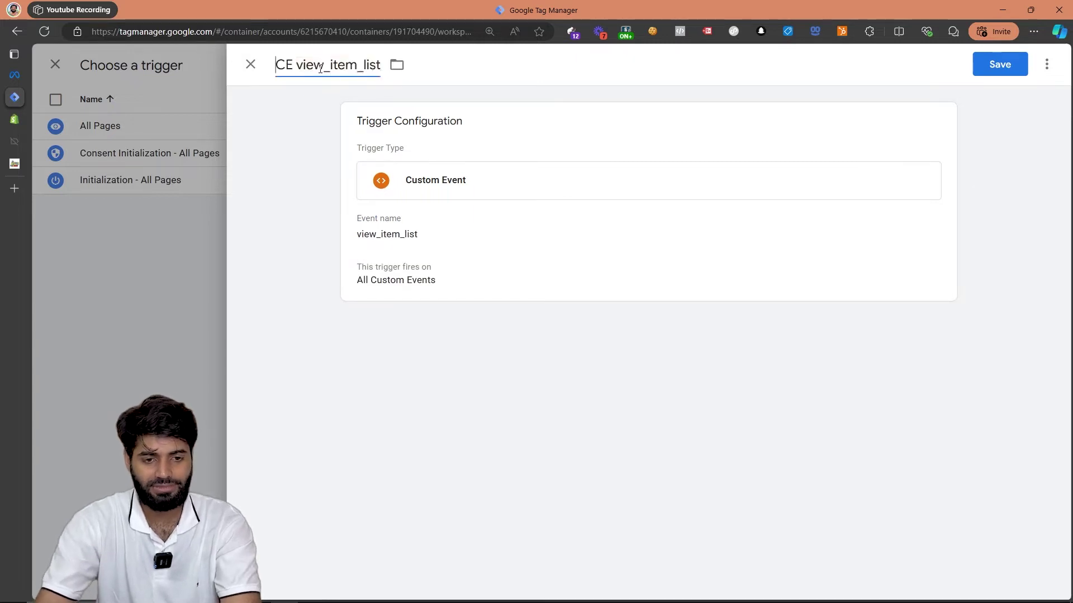
{"action": "left_click", "coordinate": [999, 67]}
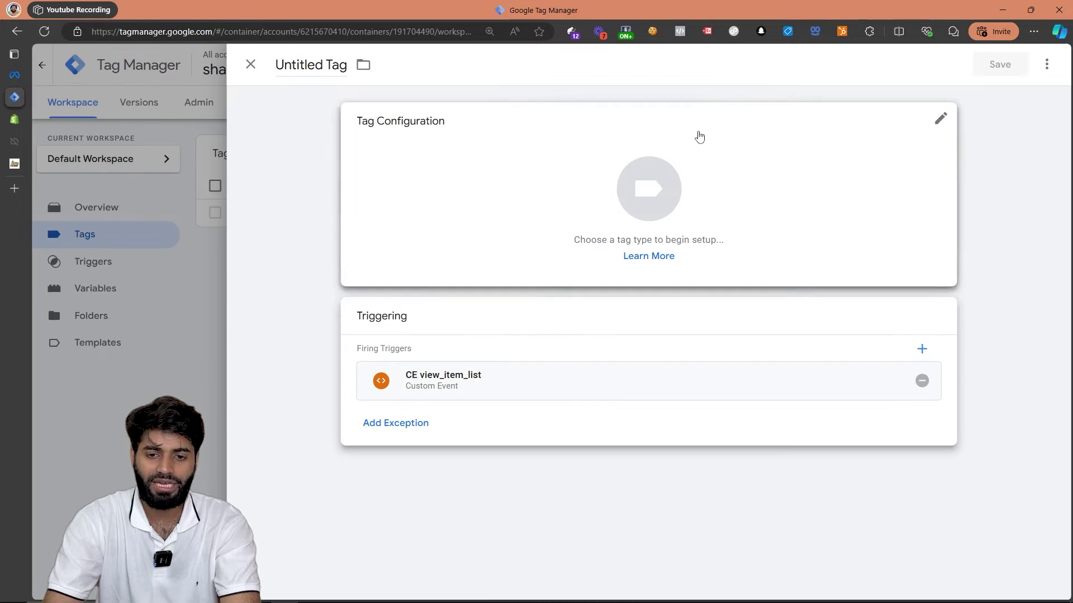
{"action": "left_click", "coordinate": [698, 137]}
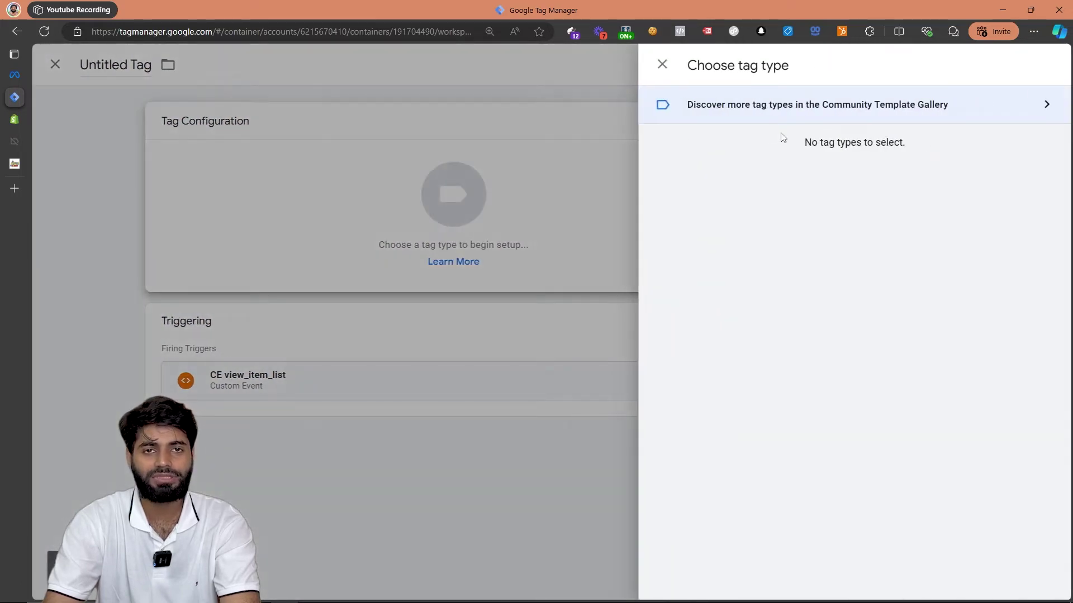
Make the new tag a Facebook Pixel tag using {{Meta Pixel ID}} and custom event ViewCategory
{"action": "scroll", "coordinate": [779, 198], "scroll_direction": "down", "scroll_amount": 4}
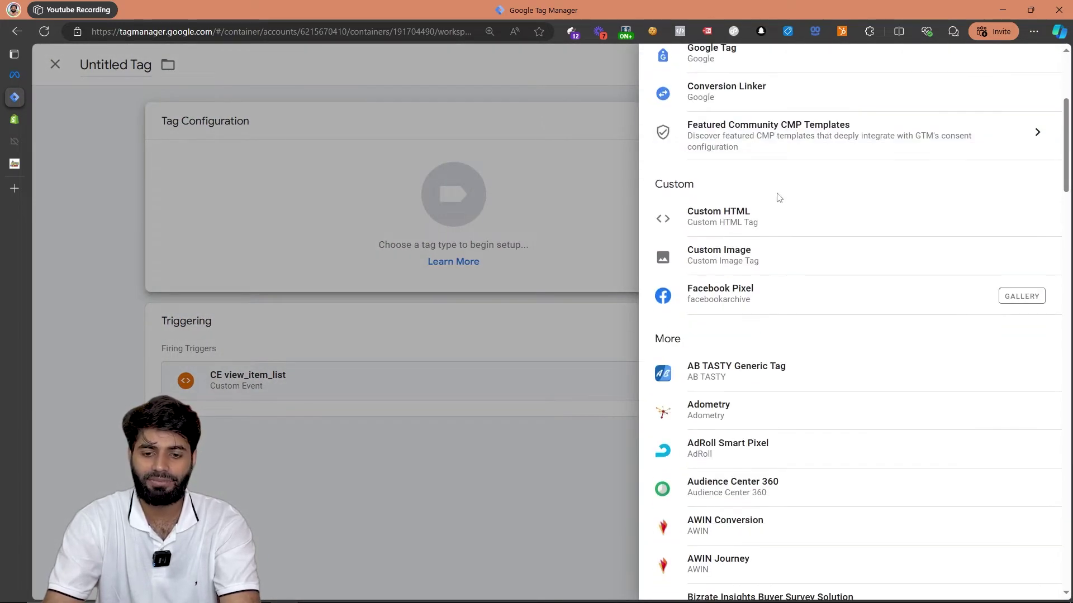
{"action": "left_click", "coordinate": [778, 295]}
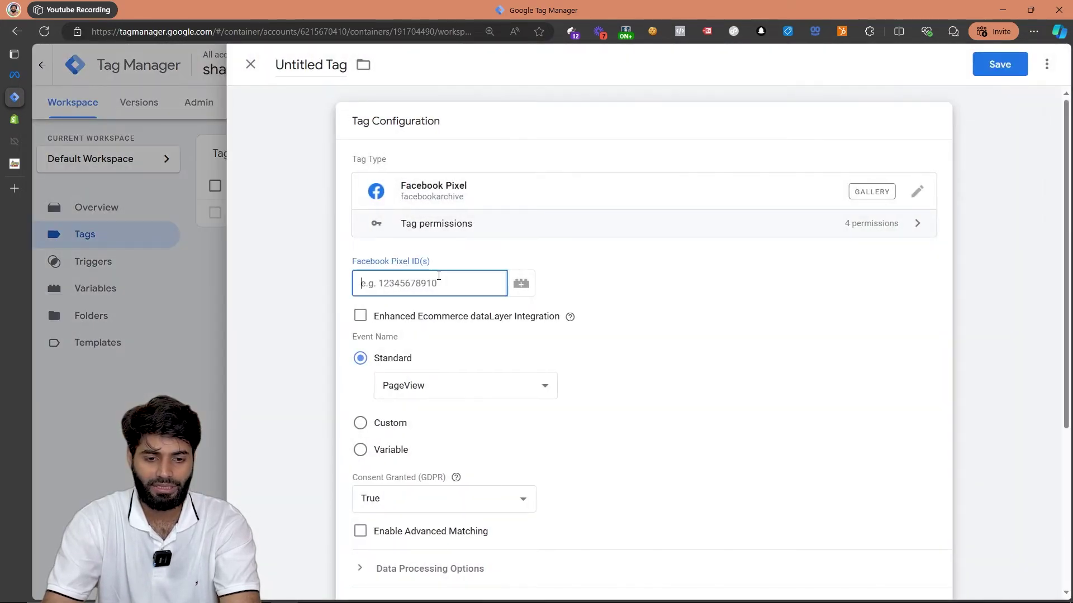
{"action": "left_click", "coordinate": [494, 271]}
{"action": "left_click", "coordinate": [520, 269]}
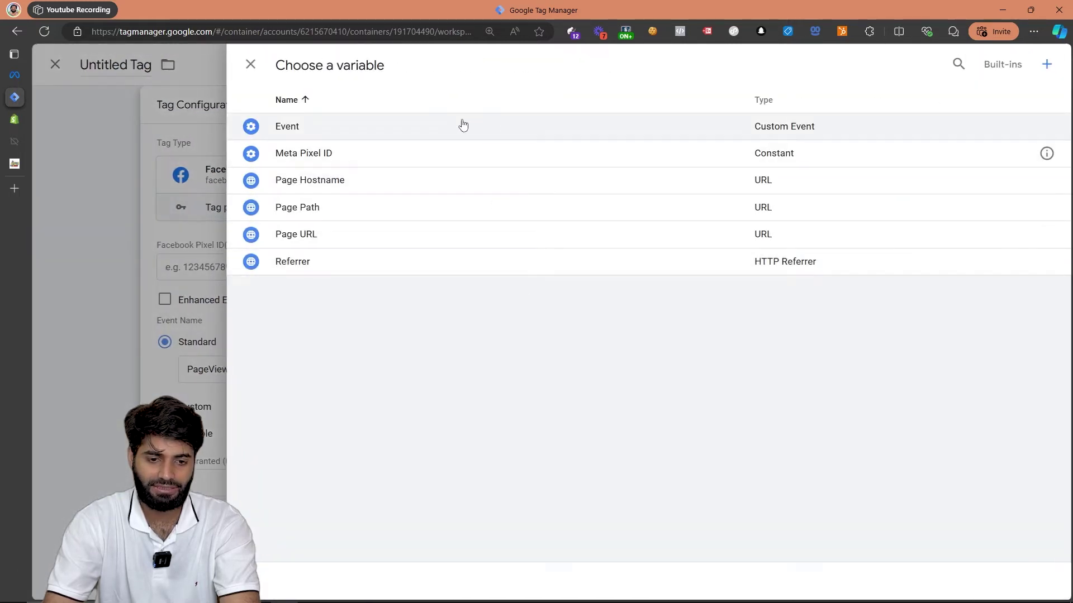
{"action": "left_click", "coordinate": [463, 163]}
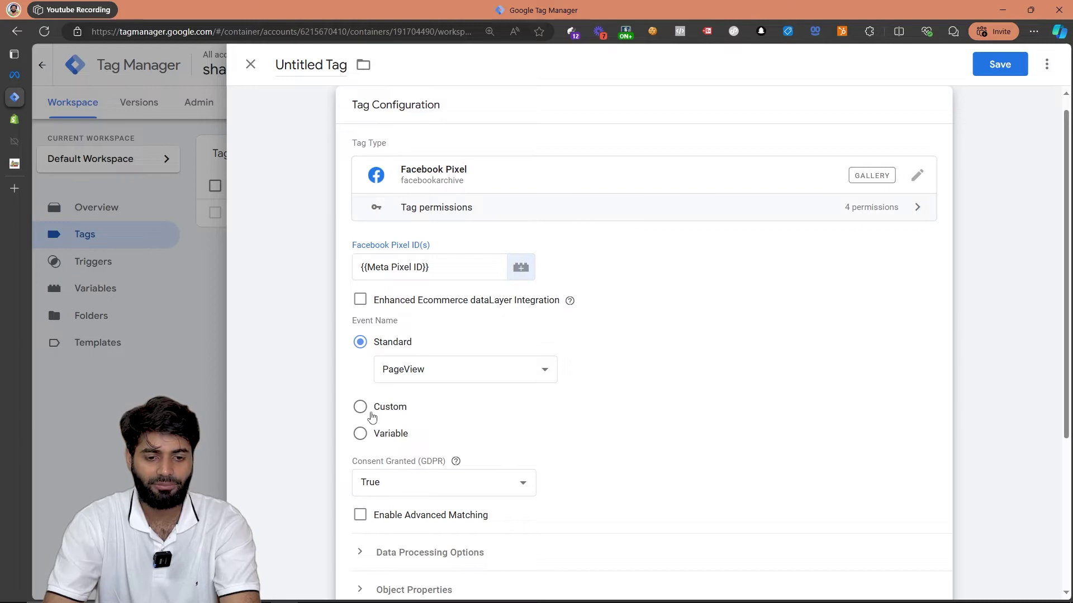
{"action": "left_click", "coordinate": [372, 413]}
{"action": "left_click", "coordinate": [431, 404]}
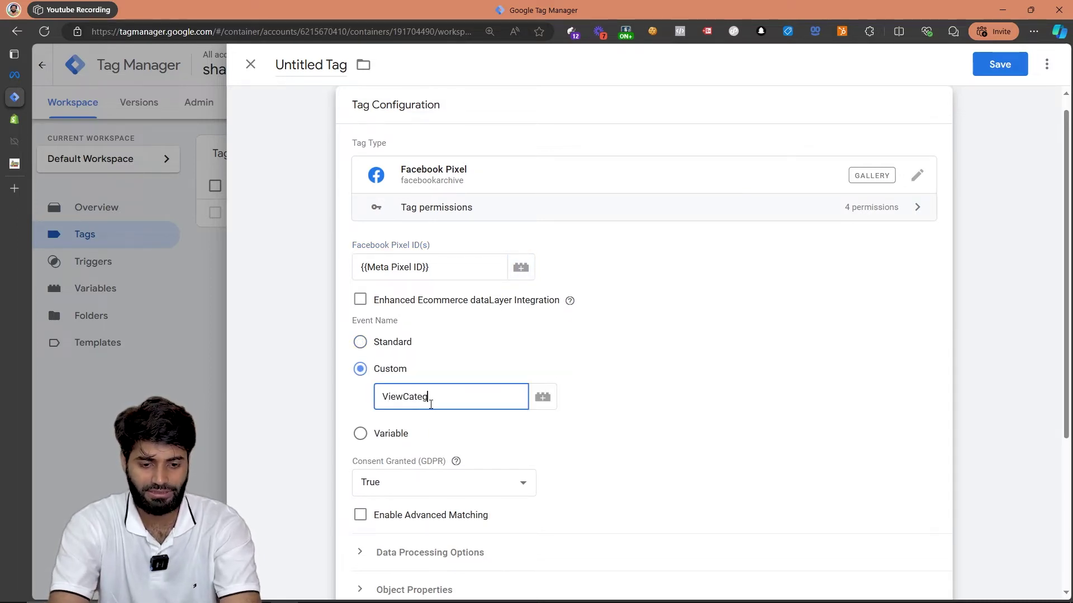
{"action": "type", "text": "ViewCategory"}
{"action": "scroll", "coordinate": [430, 404], "scroll_direction": "down", "scroll_amount": 3}
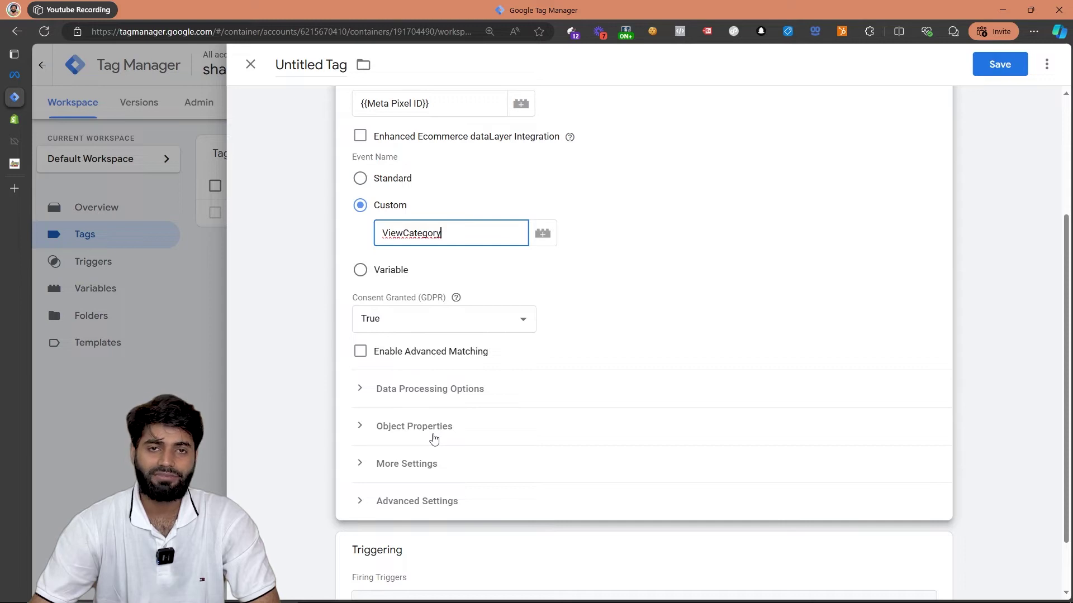
Name the tag 'Meta ViewCategory', save it, and go to the Templates page
{"action": "left_click", "coordinate": [330, 66]}
{"action": "type", "text": "Meta "}
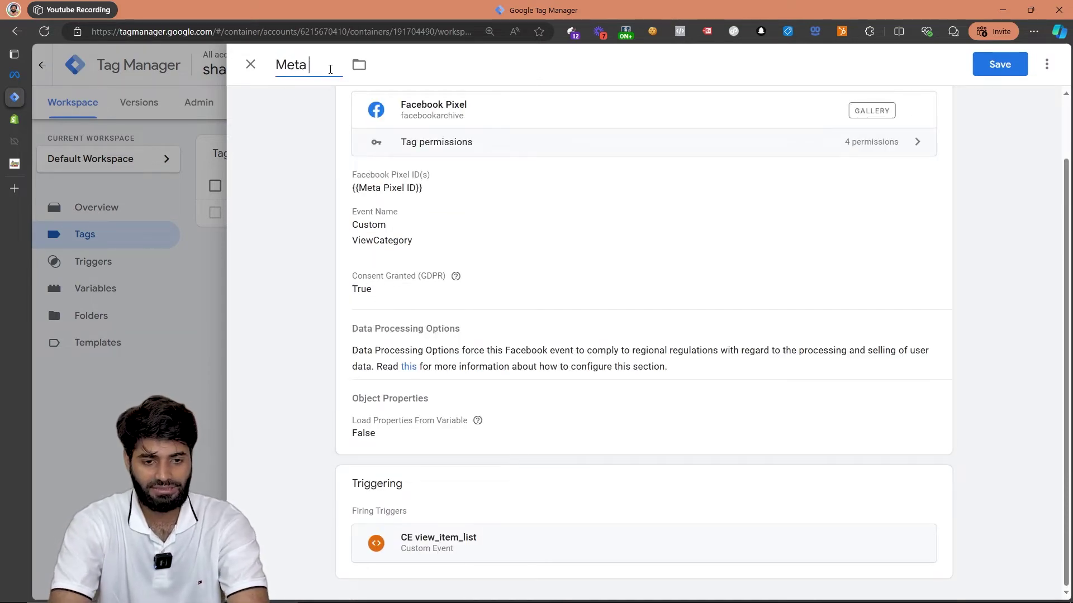
{"action": "type", "text": "ViewCate"}
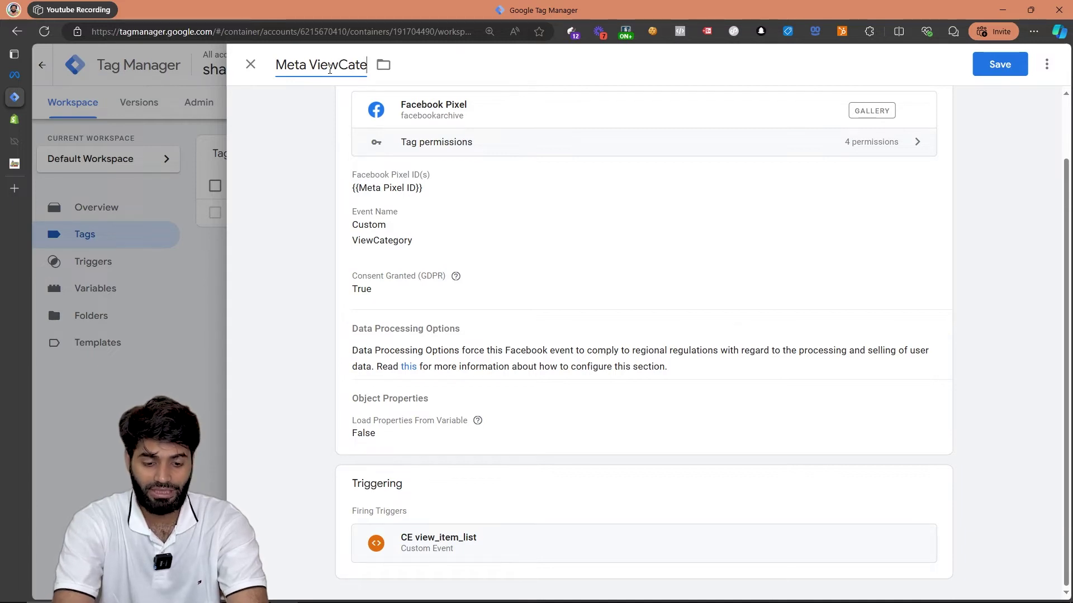
{"action": "type", "text": "gory"}
{"action": "left_click", "coordinate": [998, 65]}
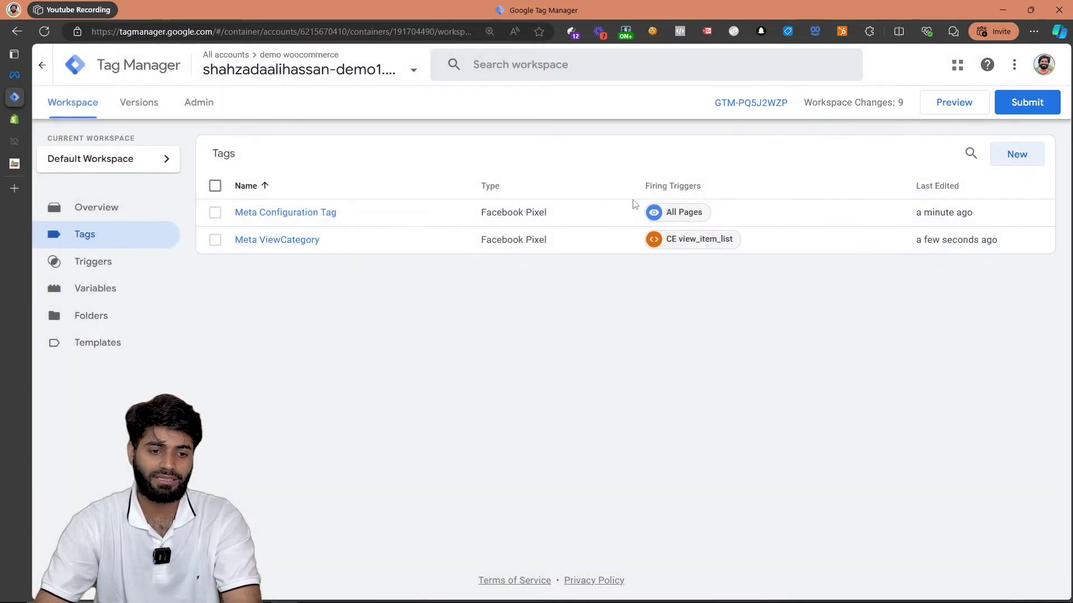
{"action": "left_click", "coordinate": [106, 342]}
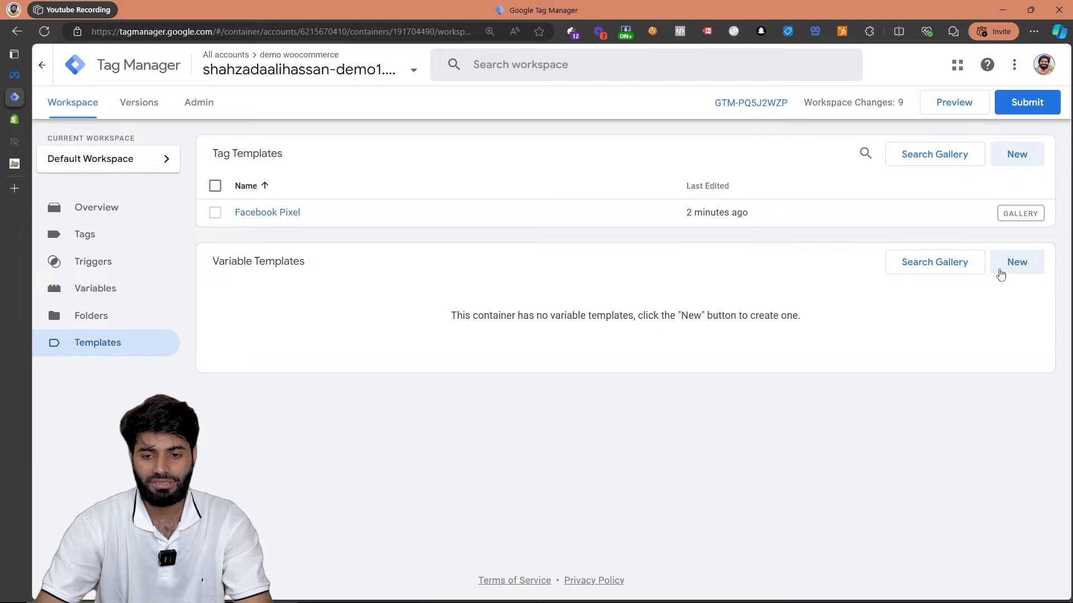
Import the Ecommerce Parameter Generator .tpl file as a new variable template and save it
{"action": "left_click", "coordinate": [1017, 263]}
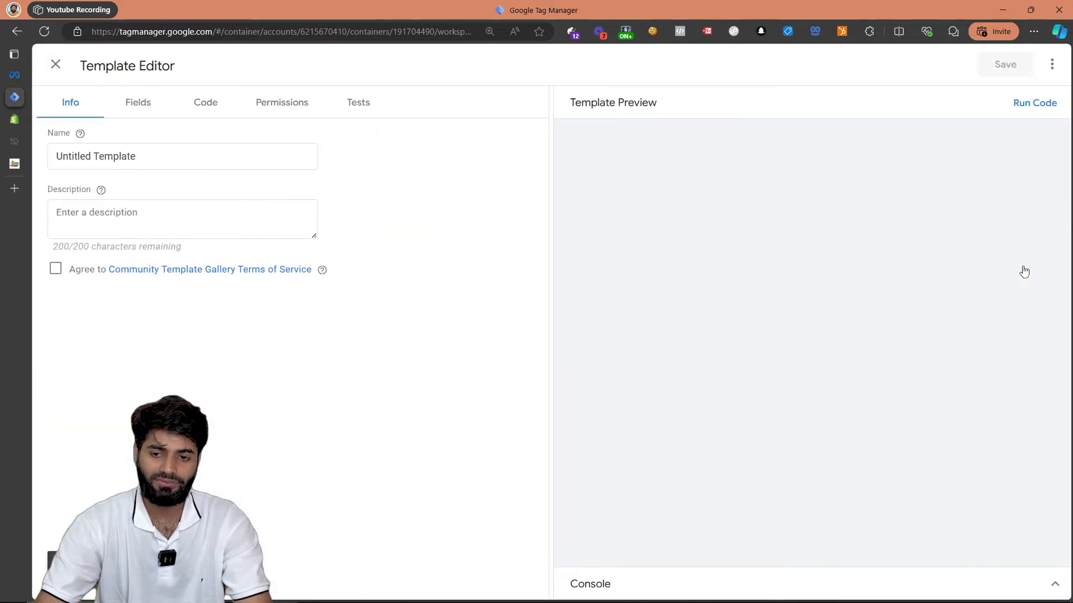
{"action": "left_click", "coordinate": [1051, 71]}
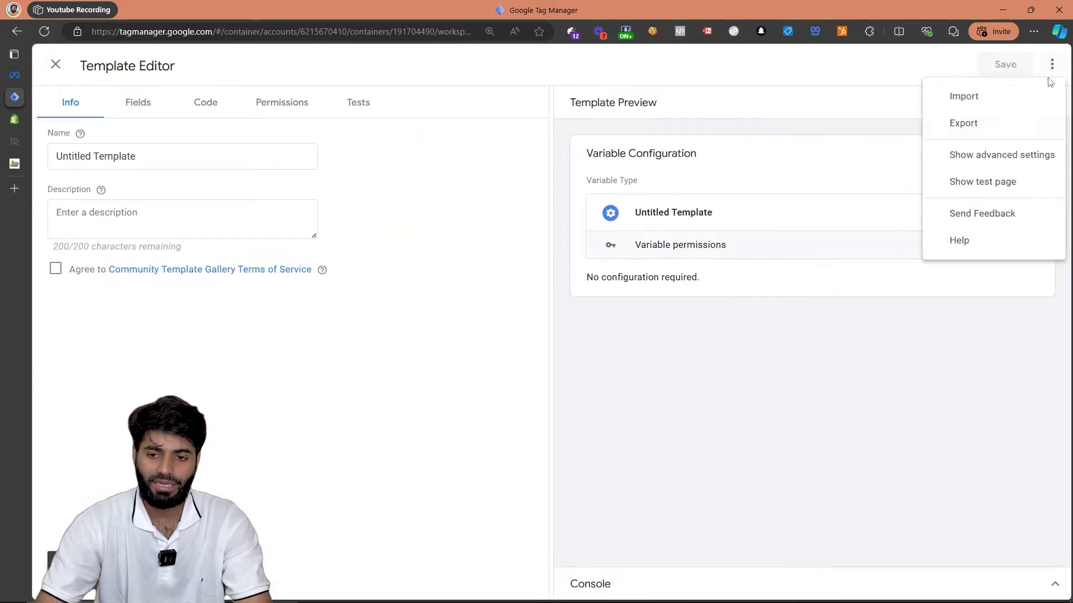
{"action": "left_click", "coordinate": [1034, 105]}
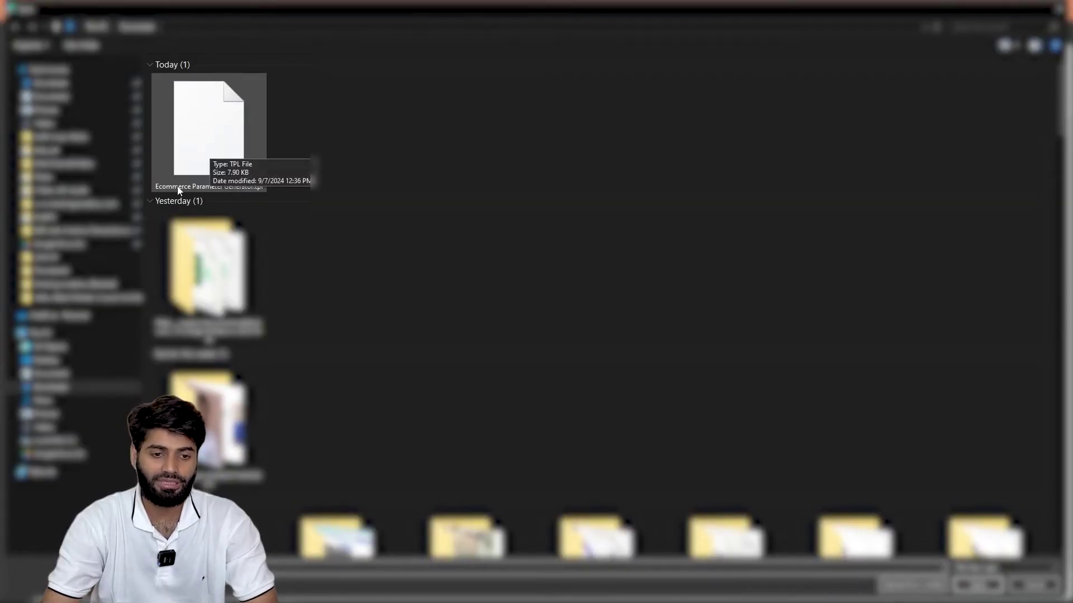
{"action": "left_click", "coordinate": [213, 115]}
{"action": "double_click", "coordinate": [213, 115]}
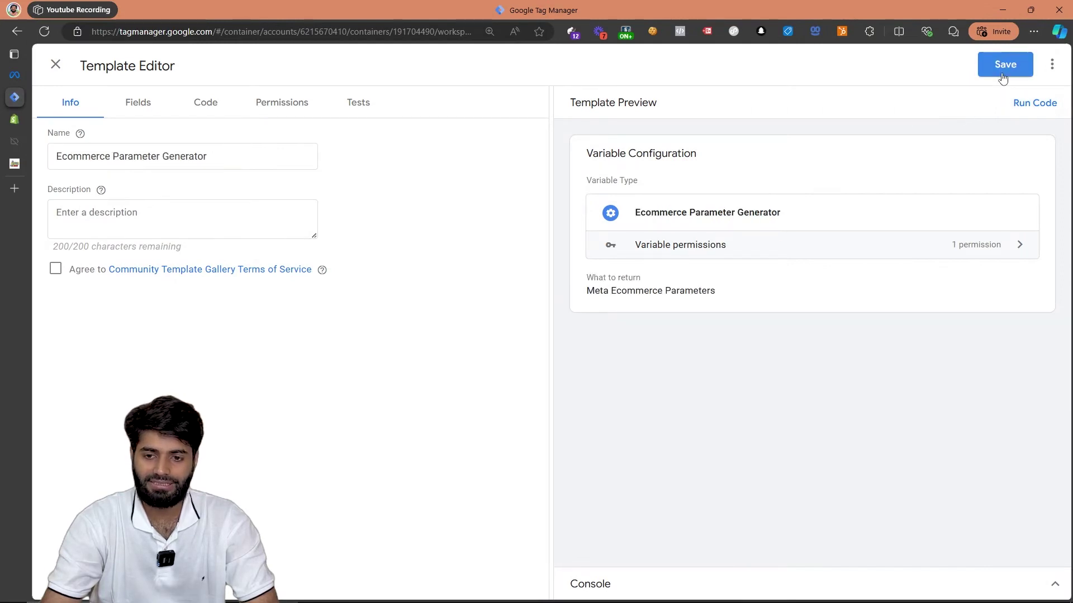
{"action": "left_click", "coordinate": [1003, 71]}
{"action": "left_click", "coordinate": [55, 65]}
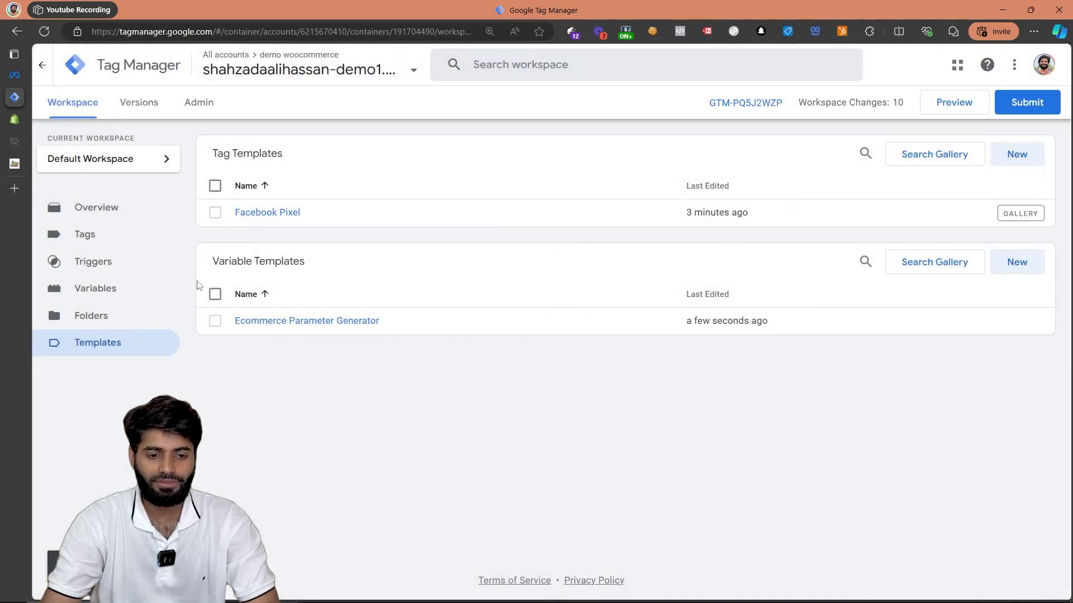
{"action": "left_click", "coordinate": [106, 290]}
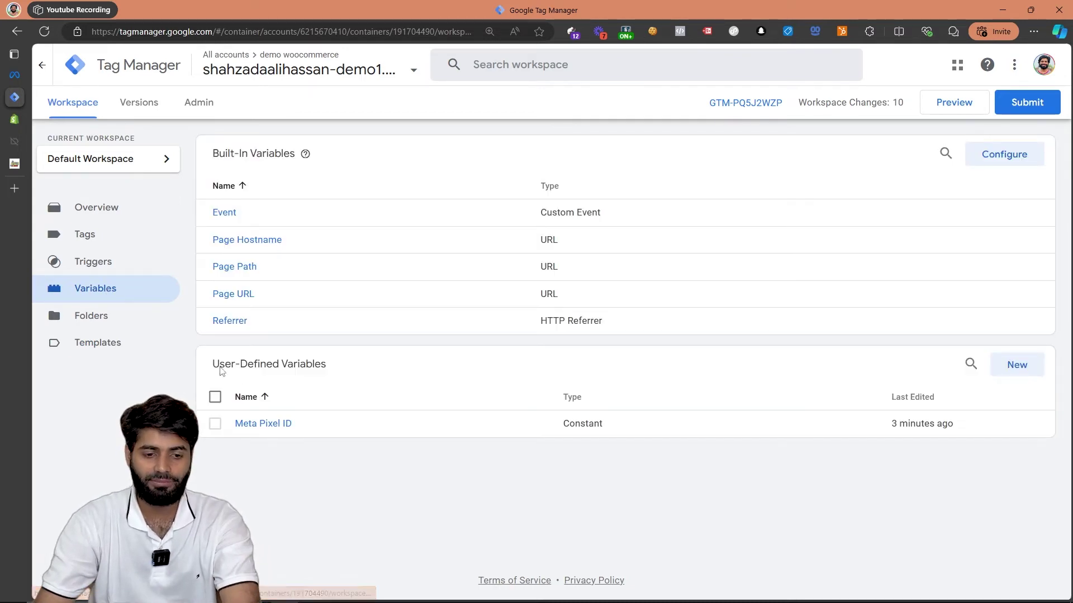
Create a new Ecommerce Parameter Generator variable and open the variable picker for its Array of Objects
{"action": "left_click_drag", "start_coordinate": [212, 364], "coordinate": [659, 373]}
{"action": "left_click", "coordinate": [1022, 366]}
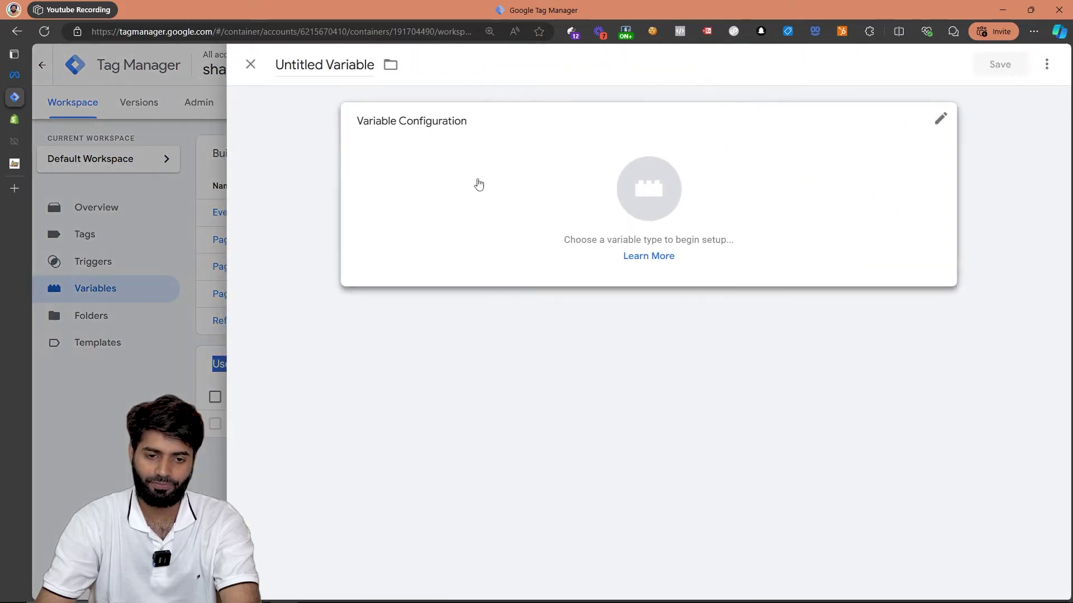
{"action": "left_click", "coordinate": [479, 185]}
{"action": "left_click", "coordinate": [800, 180]}
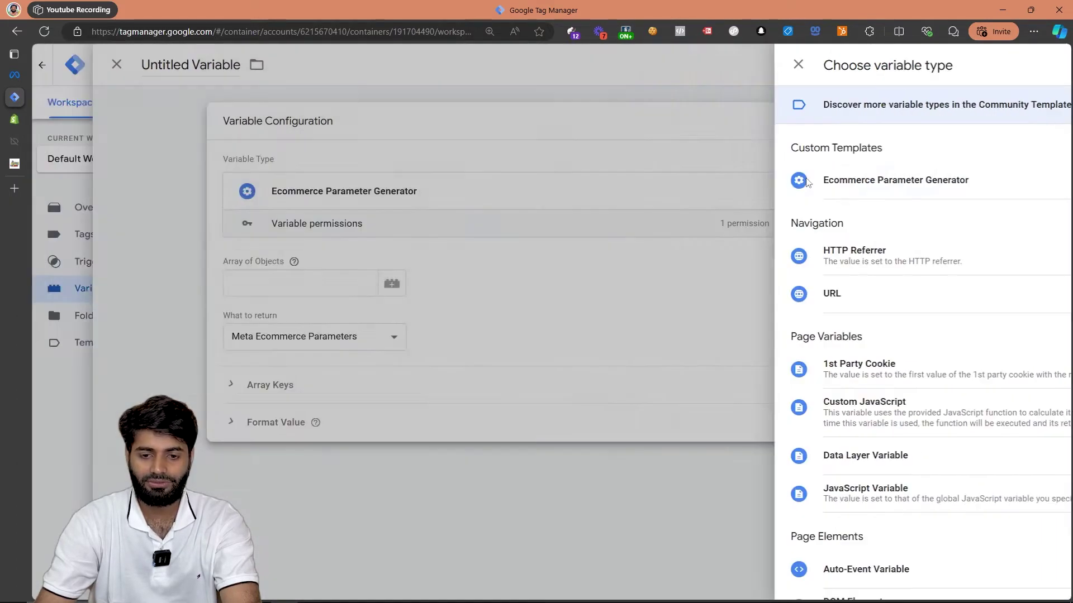
{"action": "left_click", "coordinate": [391, 281]}
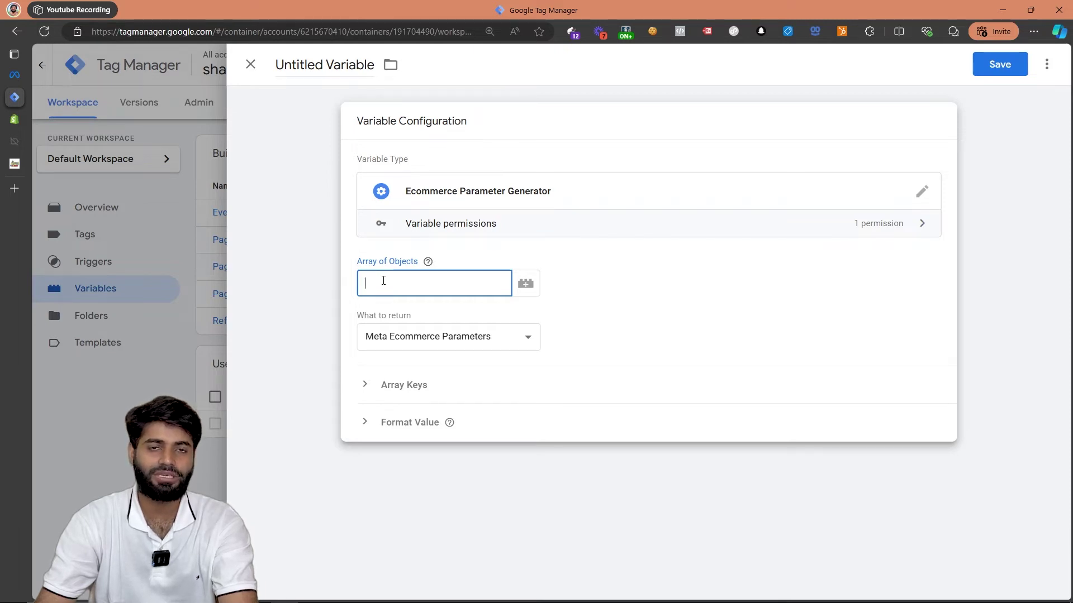
{"action": "left_click", "coordinate": [525, 283]}
Start a new Data Layer Variable and check the items array path in the store's dataLayer console output
{"action": "left_click", "coordinate": [1047, 65]}
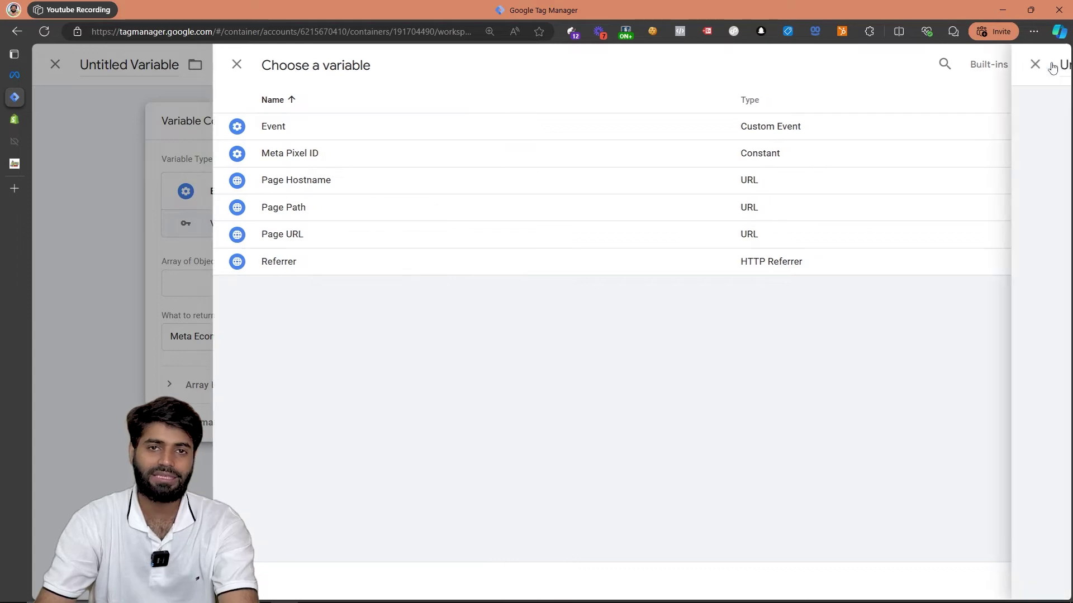
{"action": "left_click", "coordinate": [680, 175]}
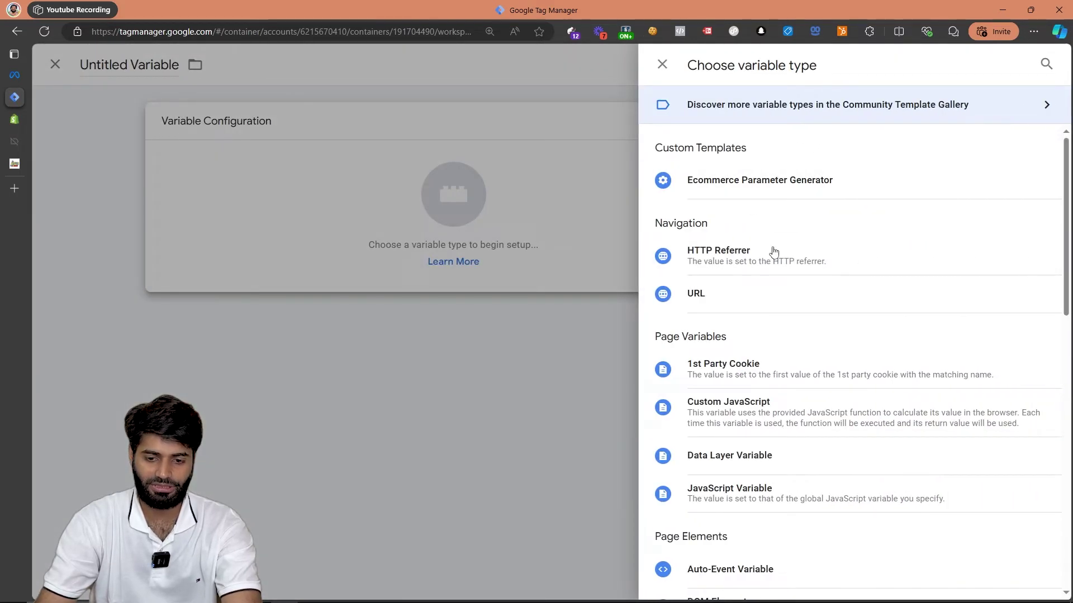
{"action": "left_click", "coordinate": [772, 454]}
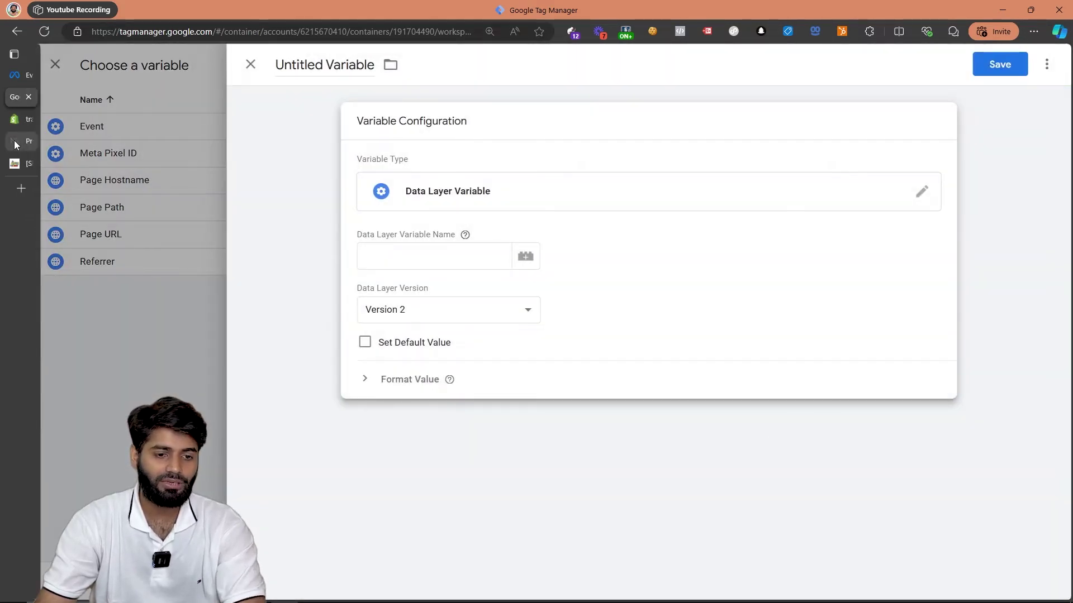
{"action": "left_click", "coordinate": [15, 142]}
{"action": "scroll", "coordinate": [531, 173], "scroll_direction": "up", "scroll_amount": 3}
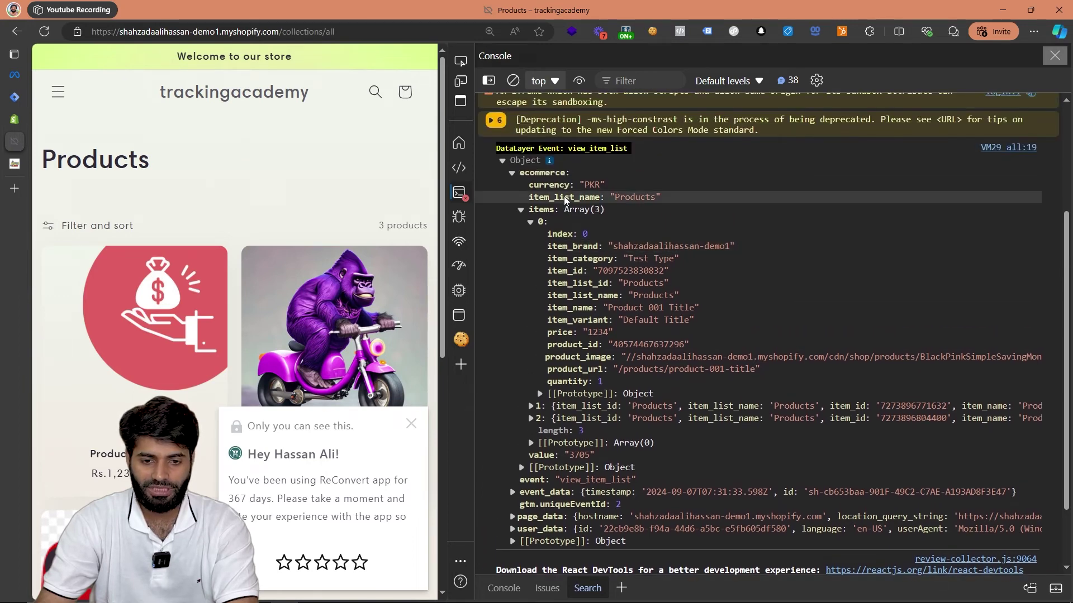
{"action": "left_click", "coordinate": [527, 210]}
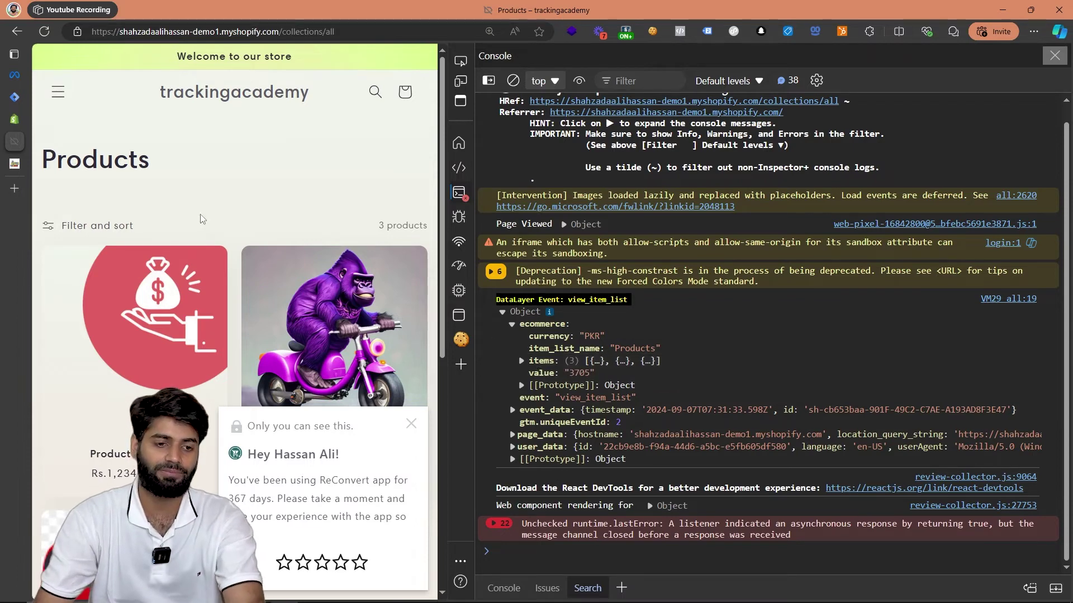
{"action": "left_click", "coordinate": [16, 99]}
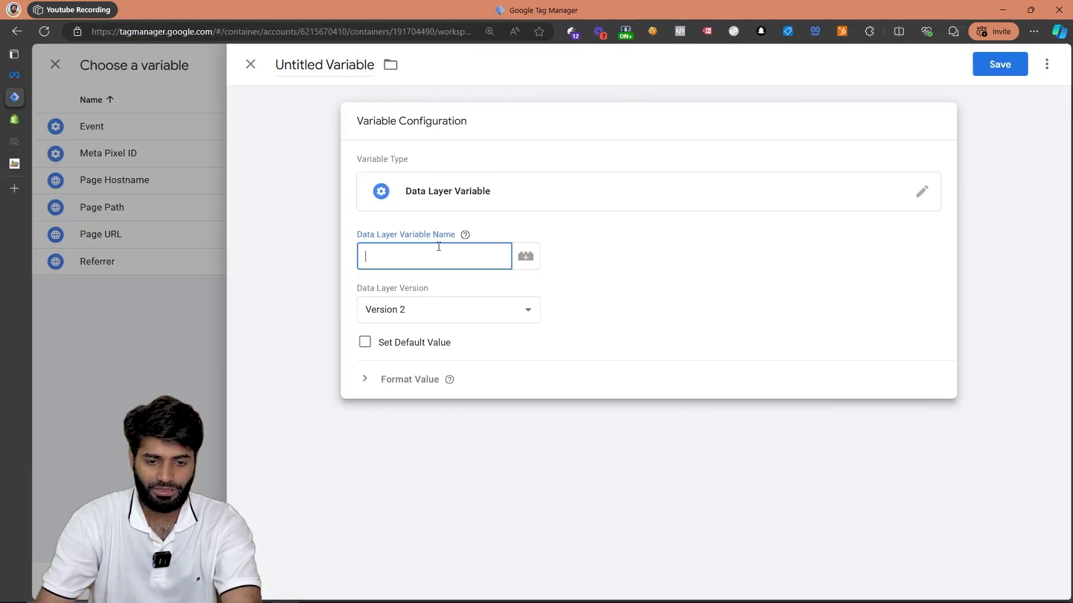
Set the variable name to ecommerce.items, title it 'DLV ecommerce.items', and save it
{"action": "left_click", "coordinate": [438, 247]}
{"action": "type", "text": "ecommerc"}
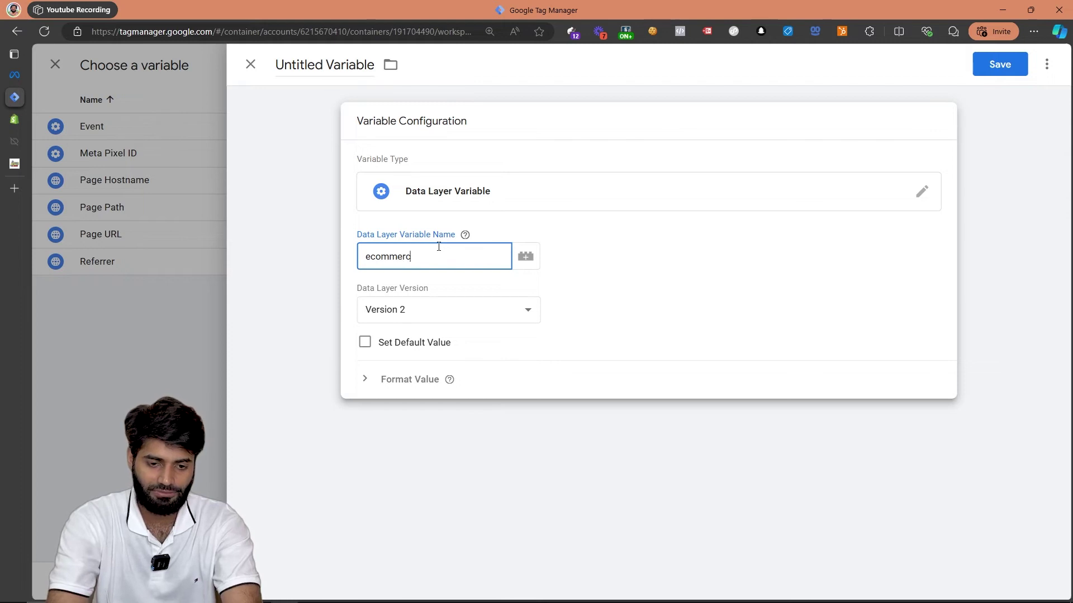
{"action": "type", "text": "e.items"}
{"action": "key", "text": "ctrl+a"}
{"action": "key", "text": "ctrl+c"}
{"action": "left_click", "coordinate": [321, 66]}
{"action": "type", "text": "DLV"}
{"action": "key", "text": "ctrl+v"}
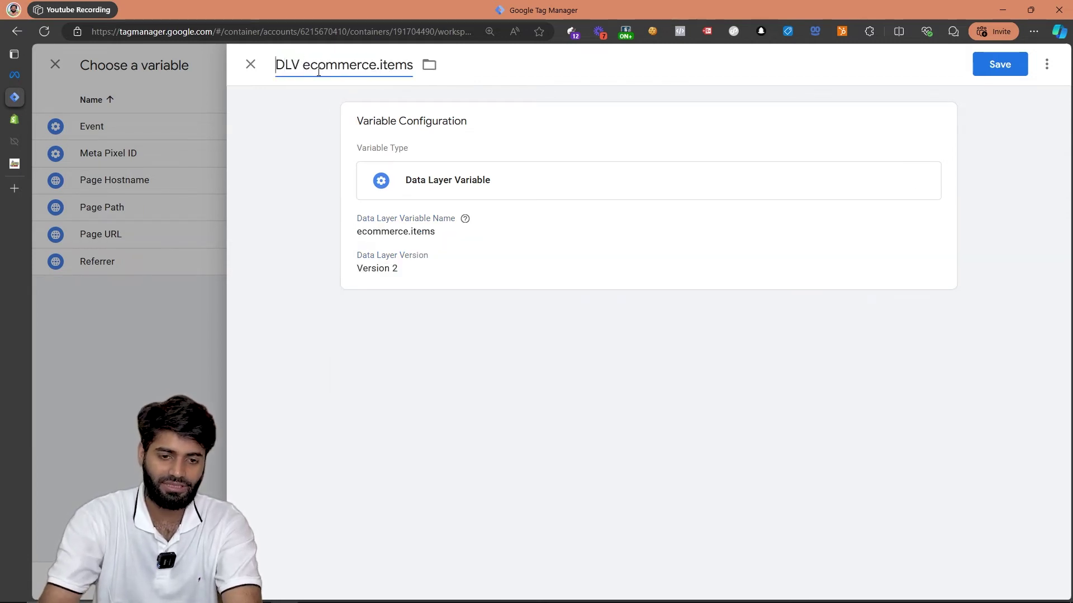
{"action": "left_click", "coordinate": [999, 65]}
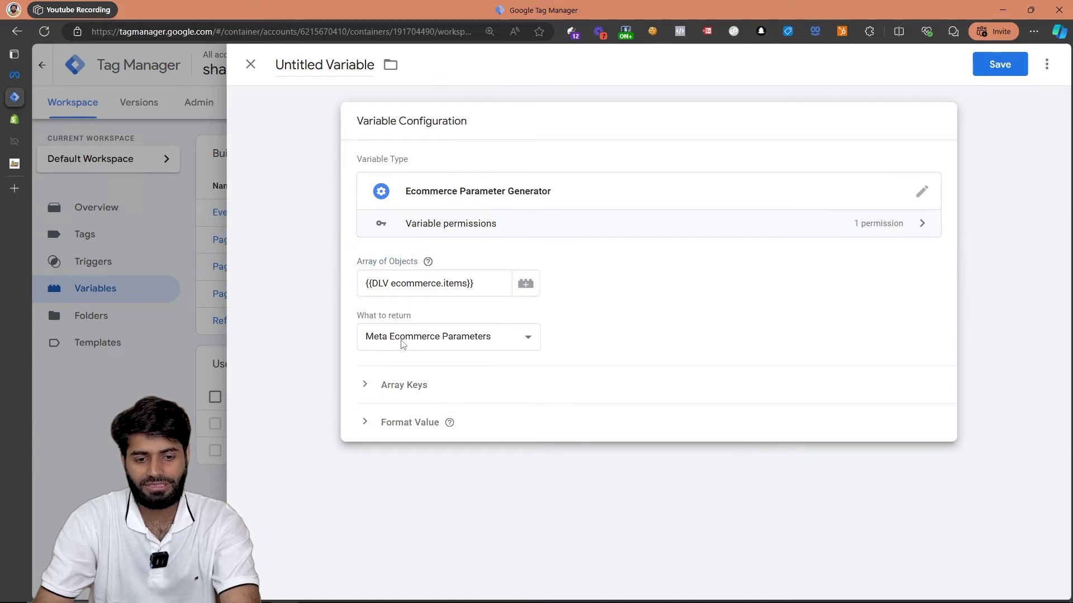
Title the generator variable 'EPG Meta', save it, and return to the tags list
{"action": "left_click", "coordinate": [336, 65]}
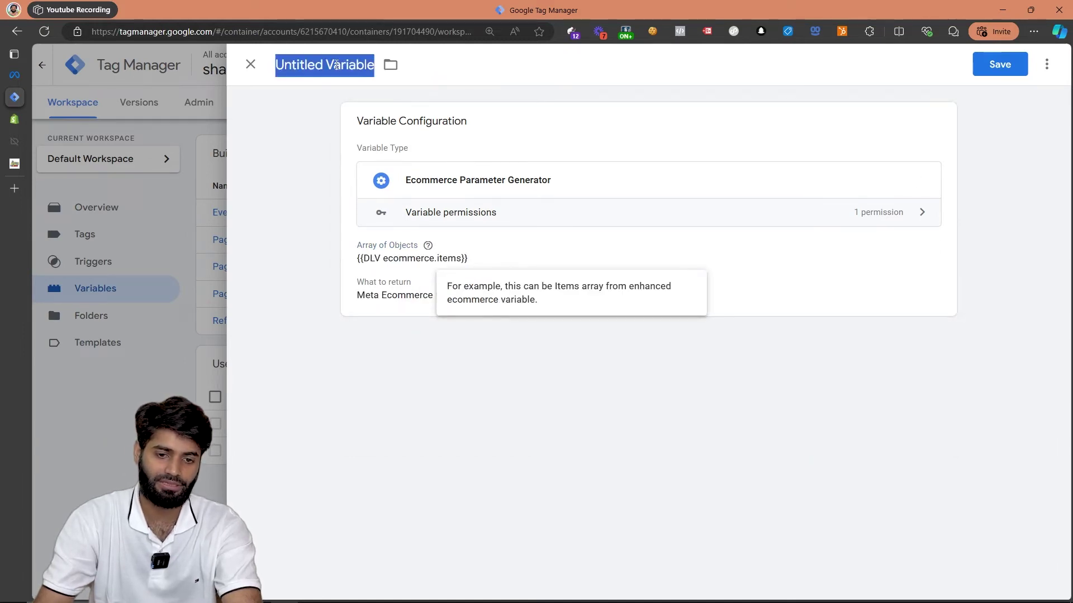
{"action": "type", "text": "EPG Meta"}
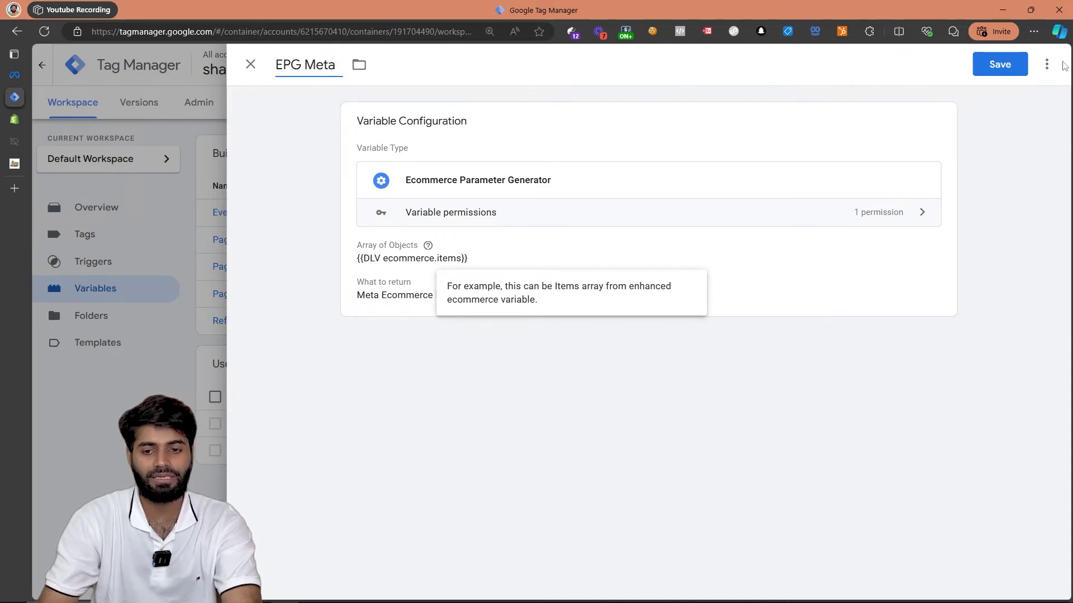
{"action": "left_click", "coordinate": [1000, 64]}
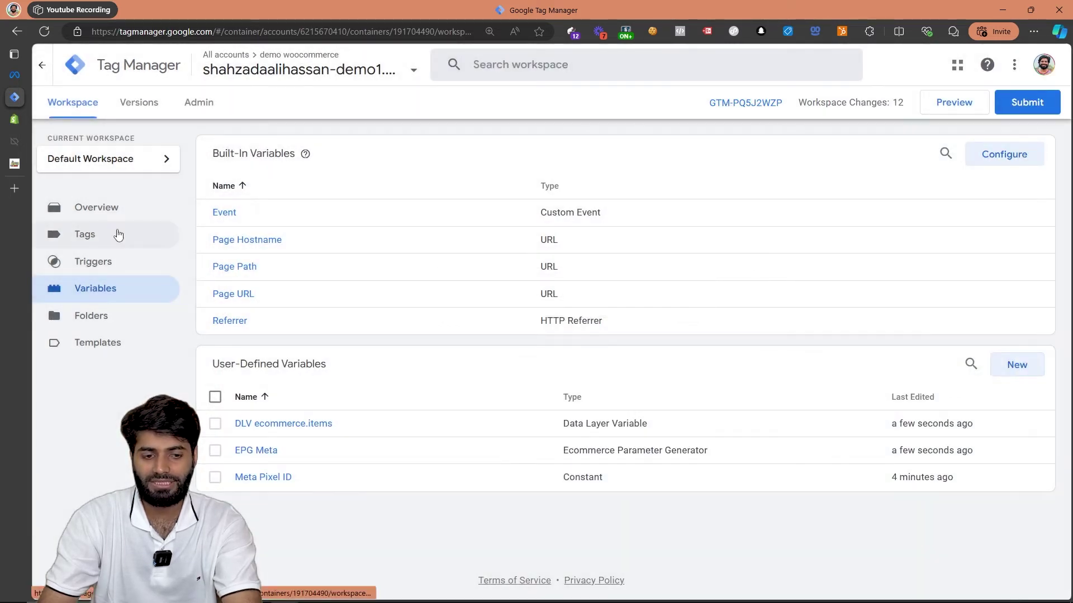
{"action": "left_click", "coordinate": [118, 234]}
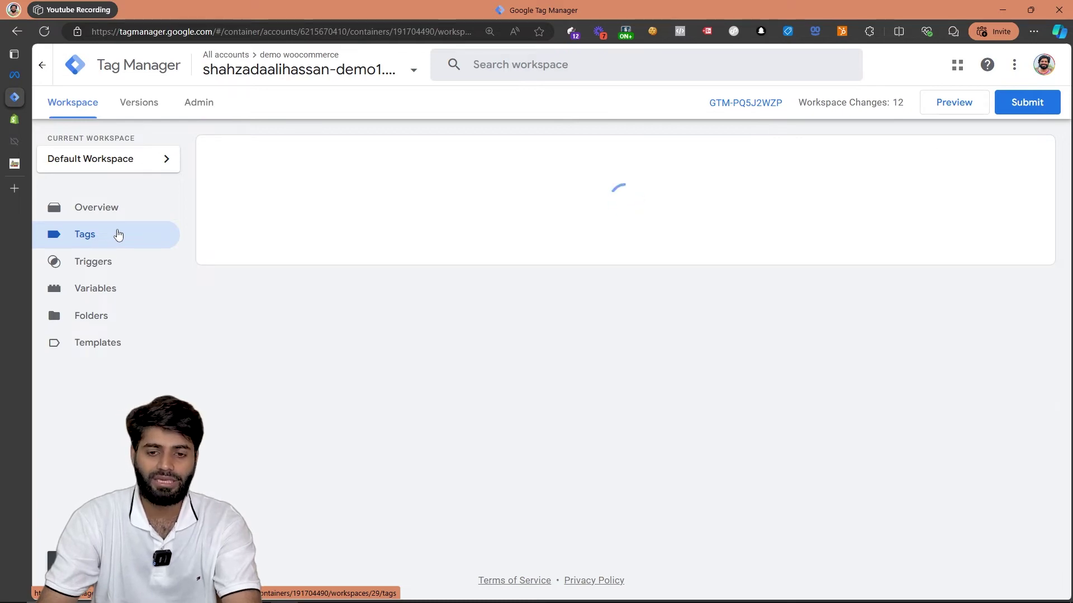
Set the Meta ViewCategory tag's Object Properties to load from {{EPG Meta}} and save the tag
{"action": "left_click", "coordinate": [278, 246]}
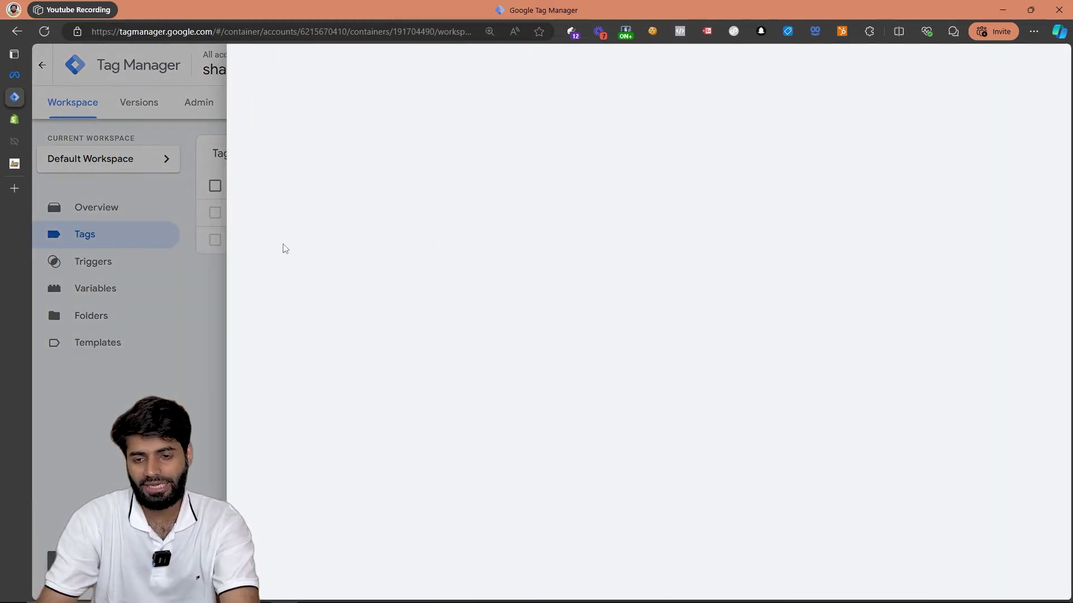
{"action": "scroll", "coordinate": [532, 347], "scroll_direction": "down", "scroll_amount": 5}
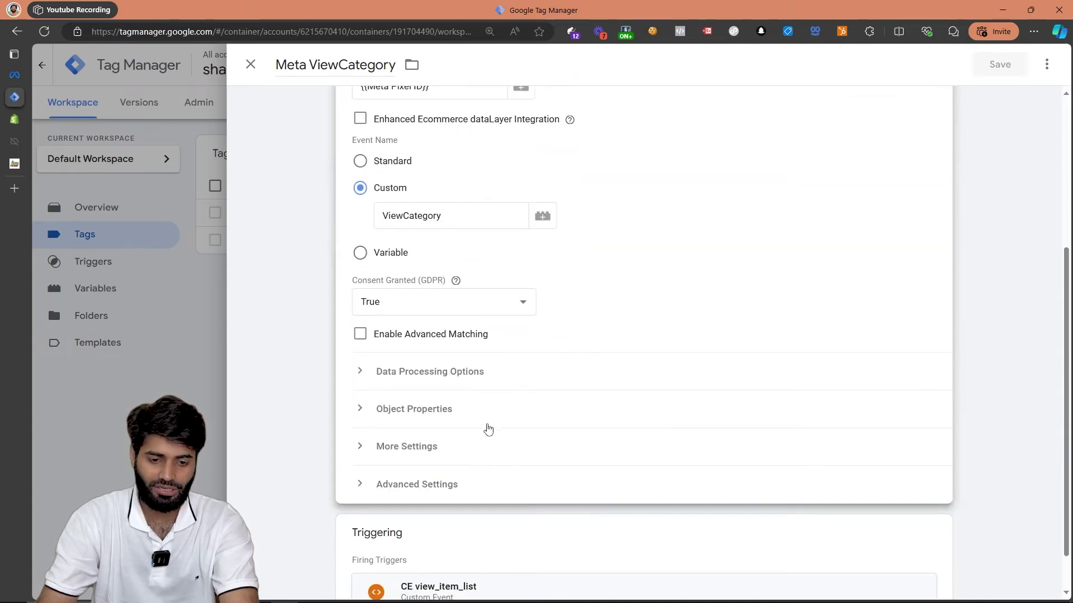
{"action": "left_click", "coordinate": [443, 412]}
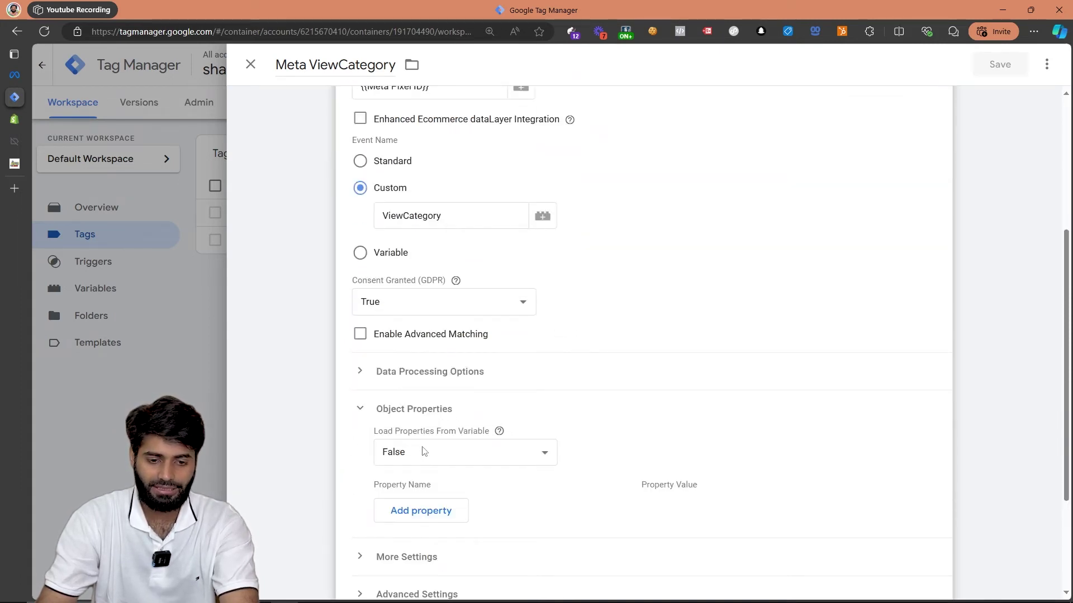
{"action": "left_click", "coordinate": [396, 454]}
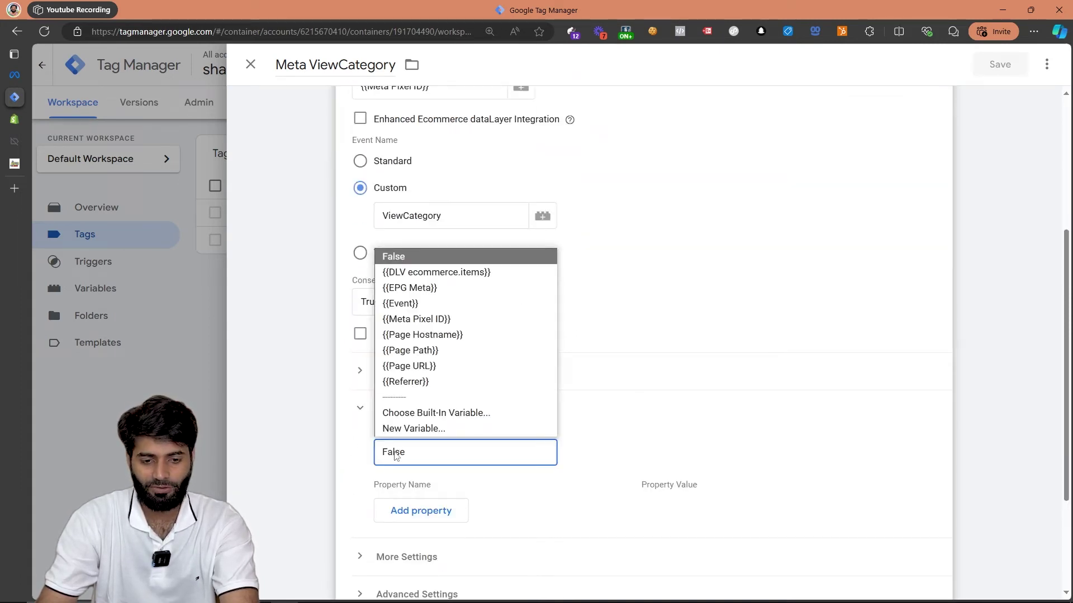
{"action": "left_click", "coordinate": [429, 288]}
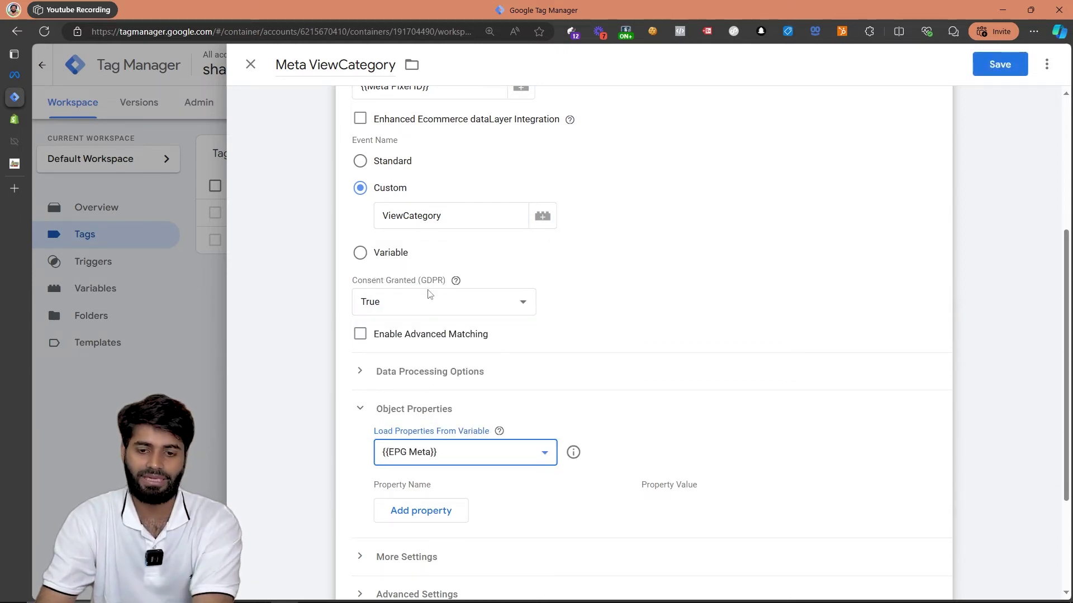
{"action": "left_click", "coordinate": [573, 452]}
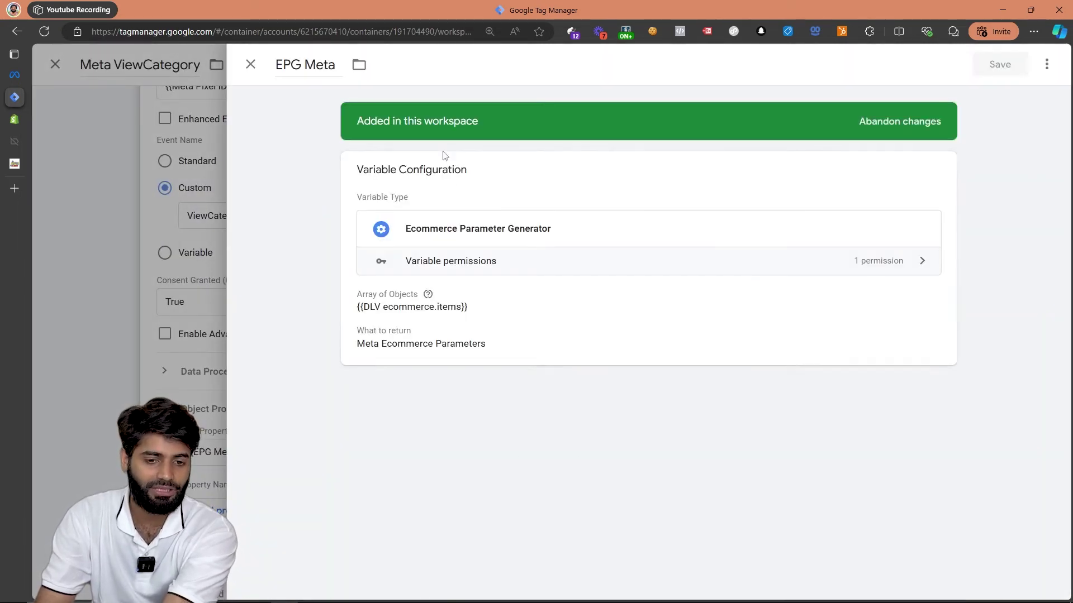
{"action": "left_click", "coordinate": [242, 367]}
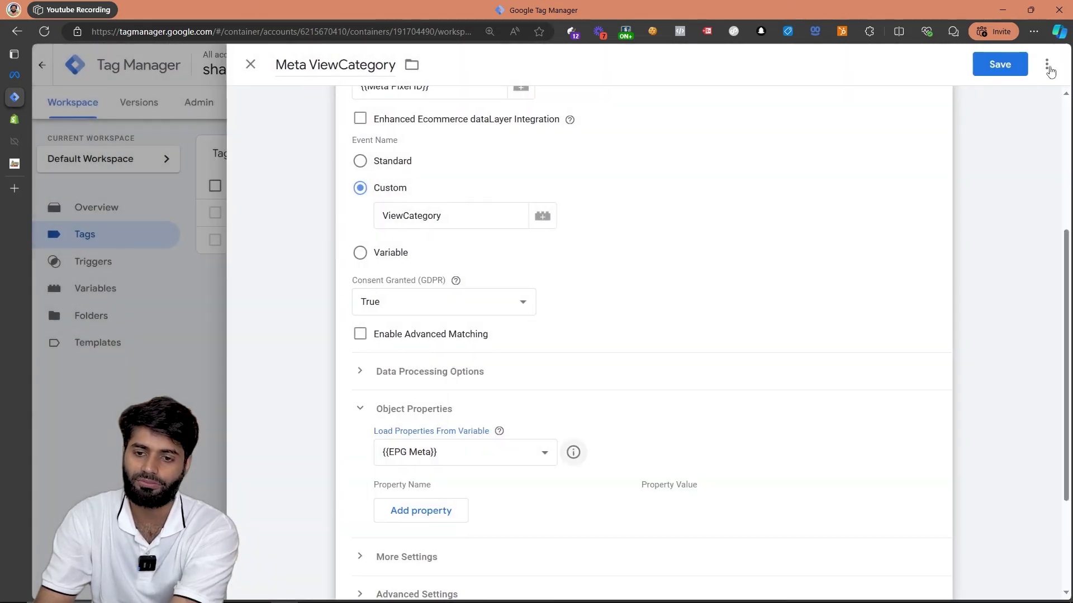
{"action": "left_click", "coordinate": [1011, 66]}
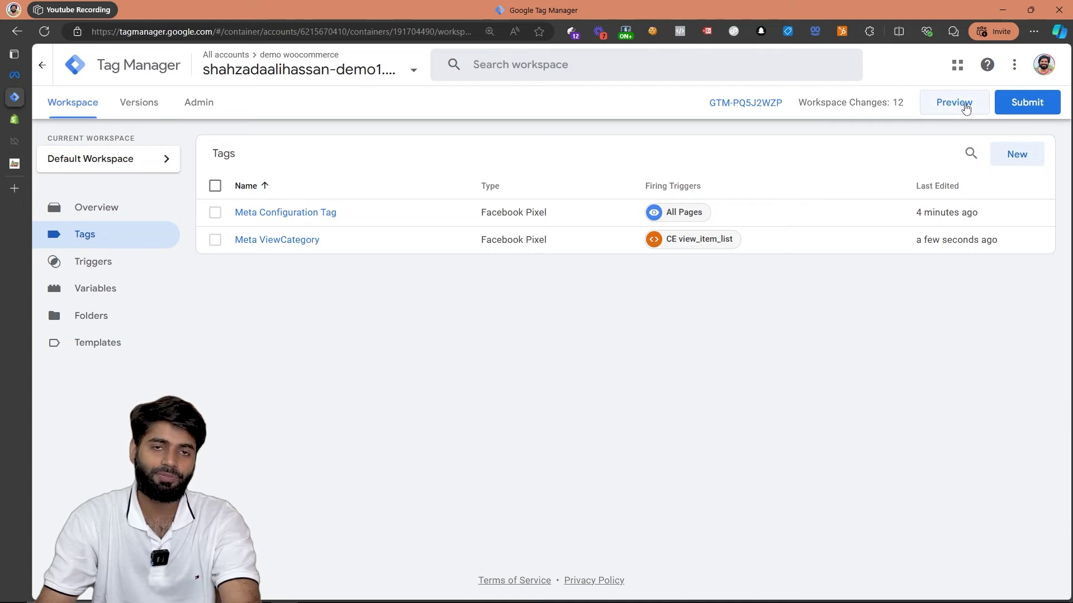
Submit and publish the workspace as version '[TrackingAcademy] Meta ViewCategory'
{"action": "left_click", "coordinate": [1027, 103]}
{"action": "left_click", "coordinate": [488, 224]}
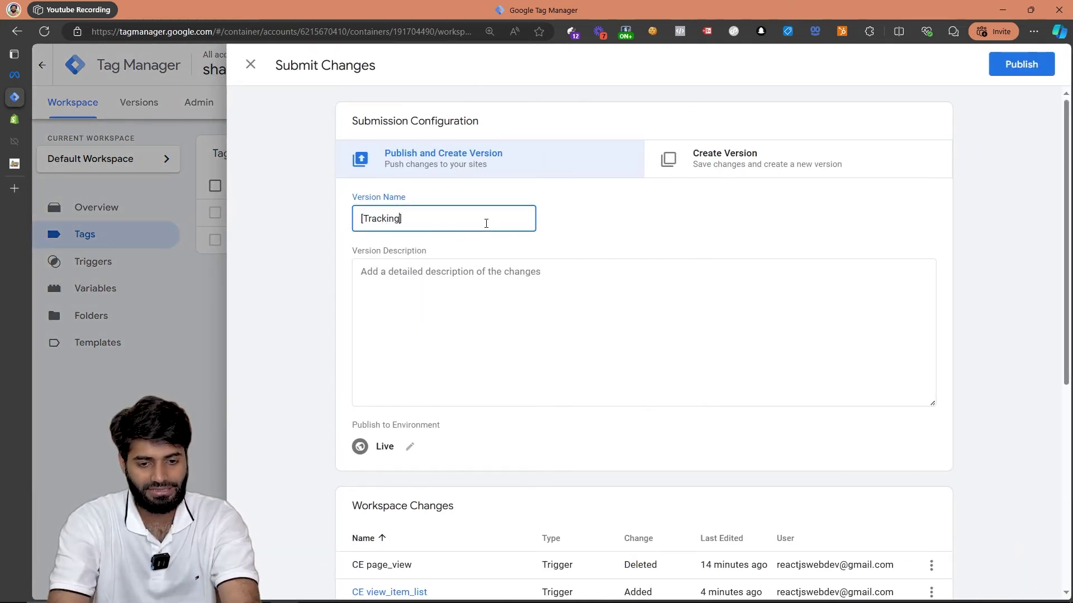
{"action": "type", "text": "[TrackingAcademy] Meta View"}
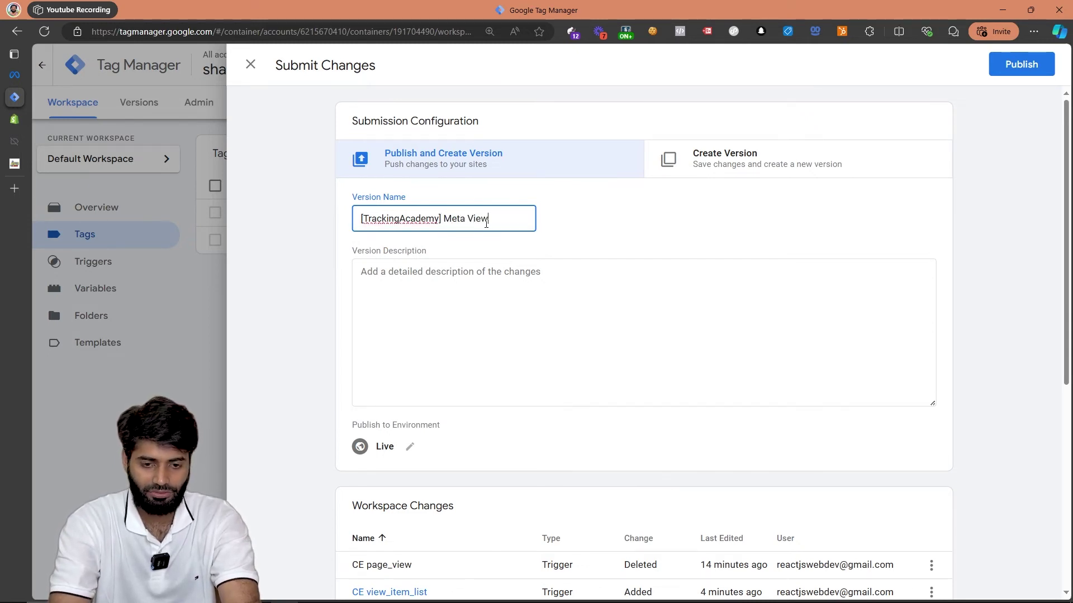
{"action": "type", "text": "Category"}
{"action": "left_click", "coordinate": [1023, 63]}
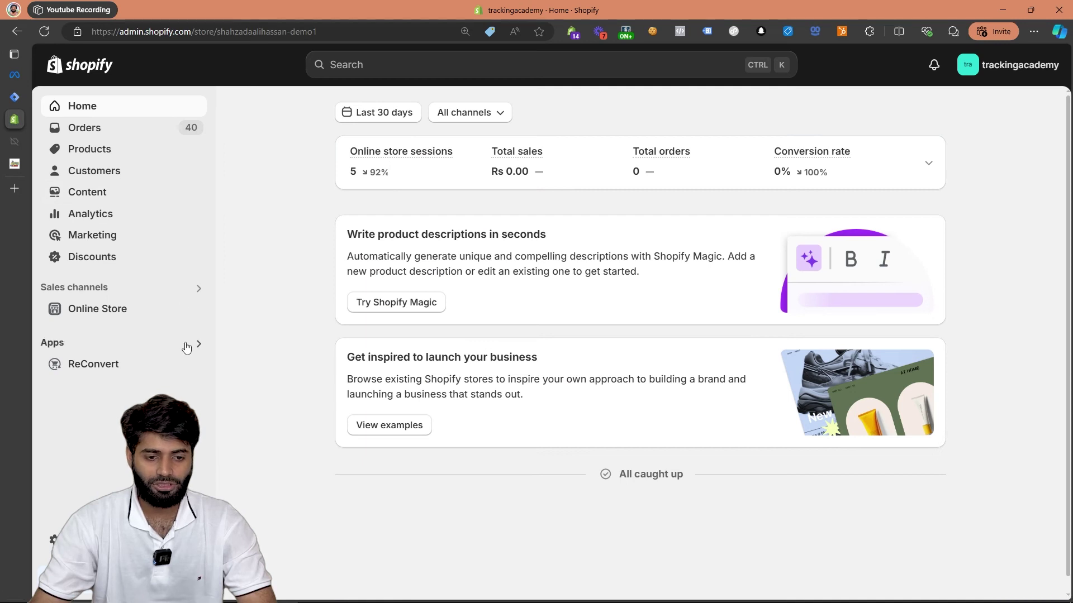
Open the live store's product catalog page with DevTools and the Meta Pixel Helper
{"action": "left_click", "coordinate": [195, 309]}
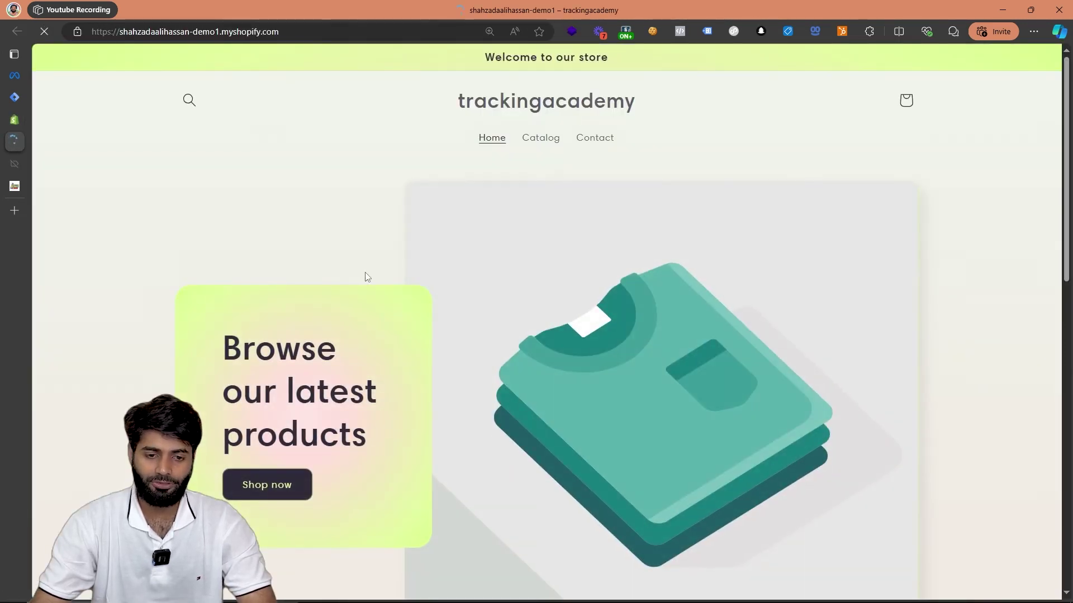
{"action": "right_click", "coordinate": [366, 257]}
{"action": "left_click", "coordinate": [541, 138]}
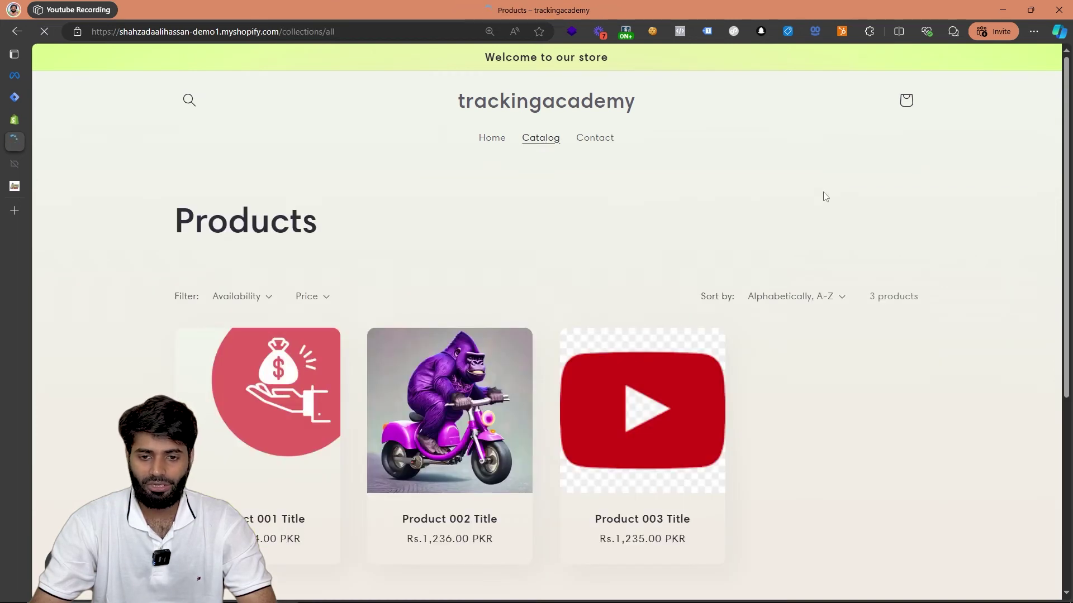
{"action": "right_click", "coordinate": [825, 196]}
{"action": "left_click", "coordinate": [909, 536]}
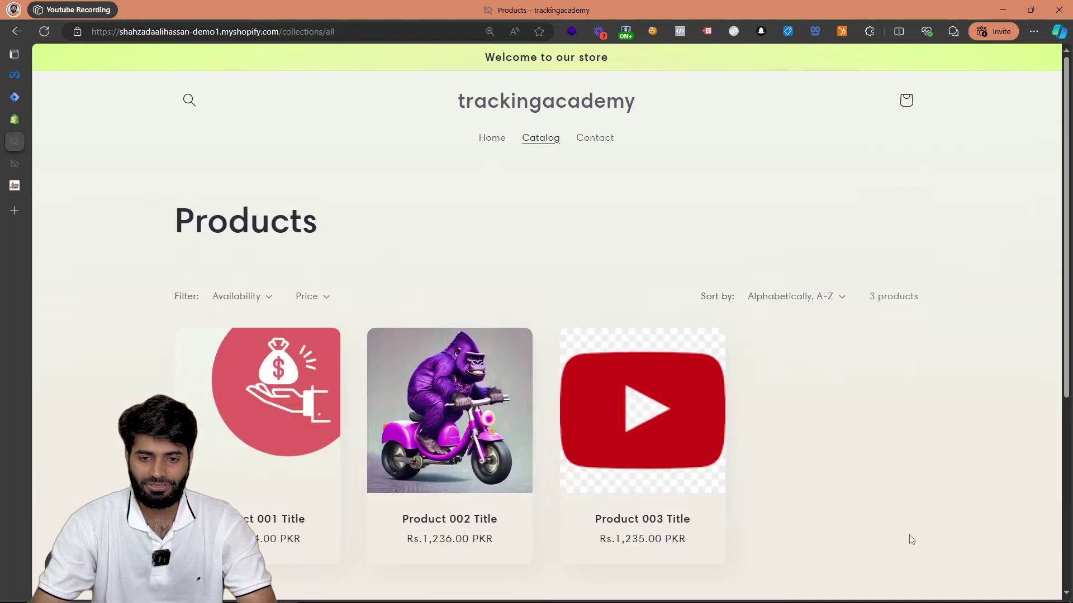
{"action": "left_click", "coordinate": [677, 32]}
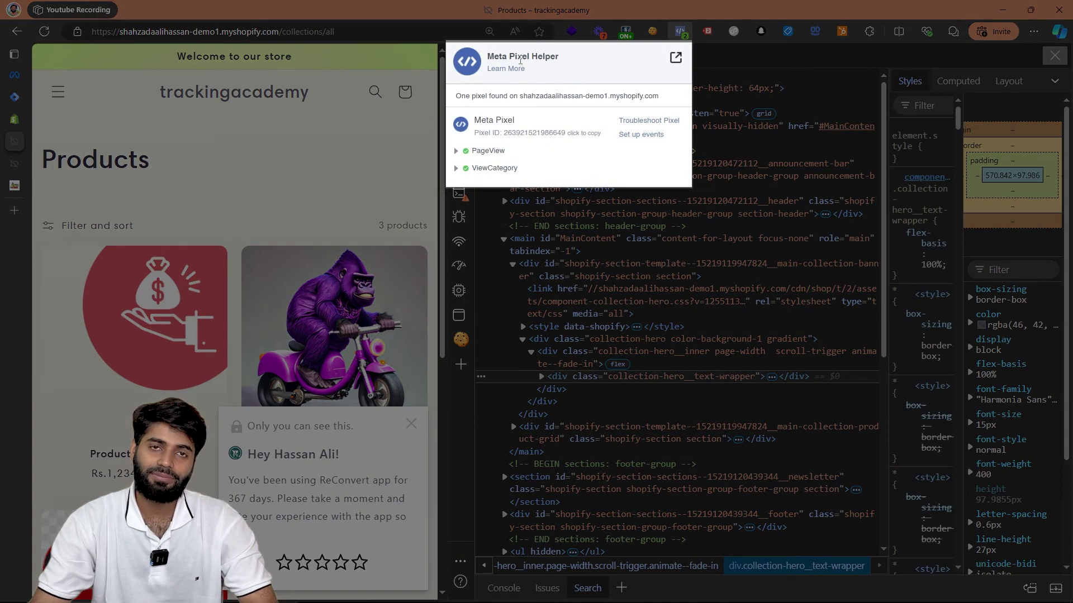
Confirm ViewCategory sends content_ids, contents, PKR currency and value 3705, then switch to Events Manager
{"action": "left_click", "coordinate": [492, 168]}
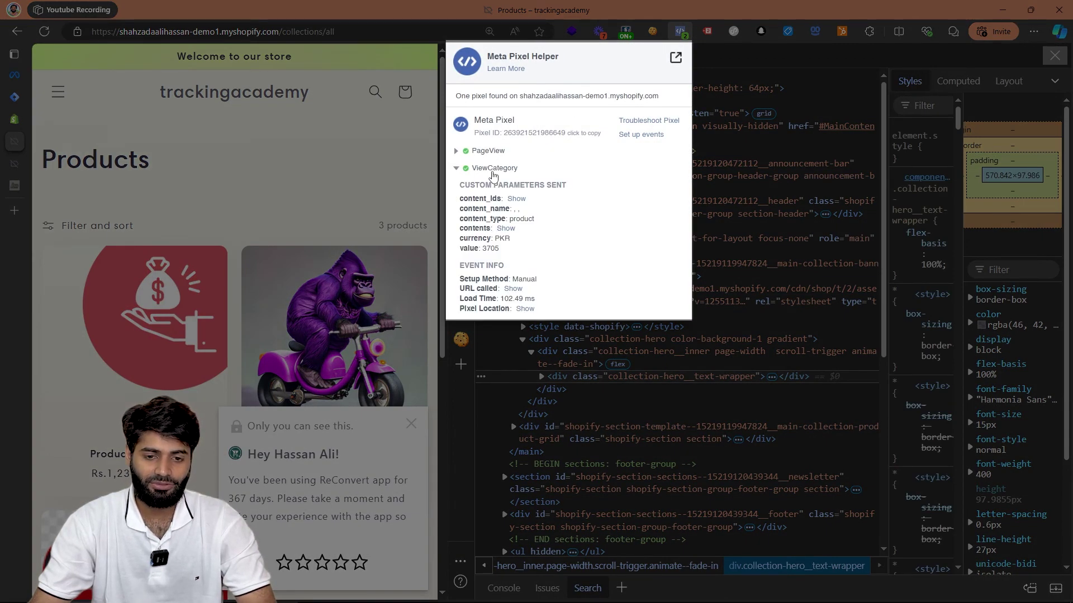
{"action": "left_click", "coordinate": [516, 199]}
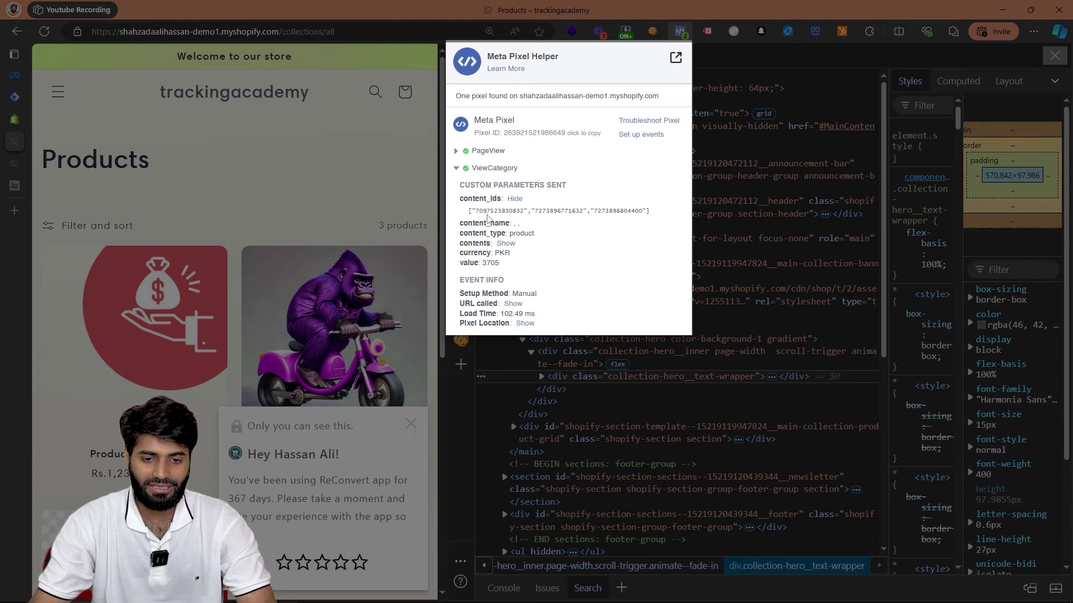
{"action": "left_click_drag", "start_coordinate": [508, 218], "coordinate": [637, 219]}
{"action": "left_click", "coordinate": [506, 244]}
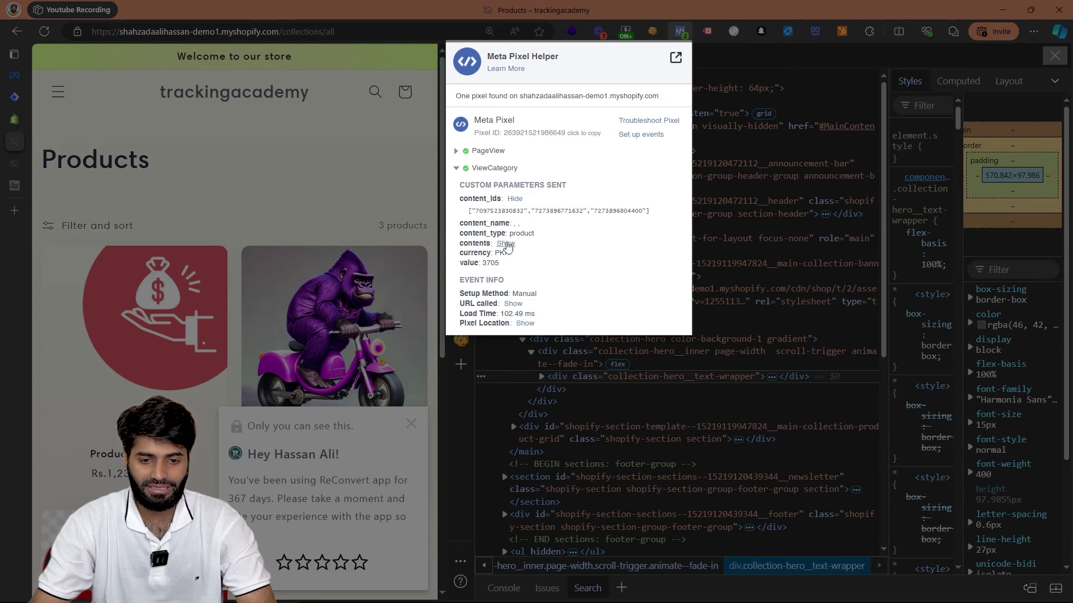
{"action": "left_click_drag", "start_coordinate": [484, 255], "coordinate": [630, 279]}
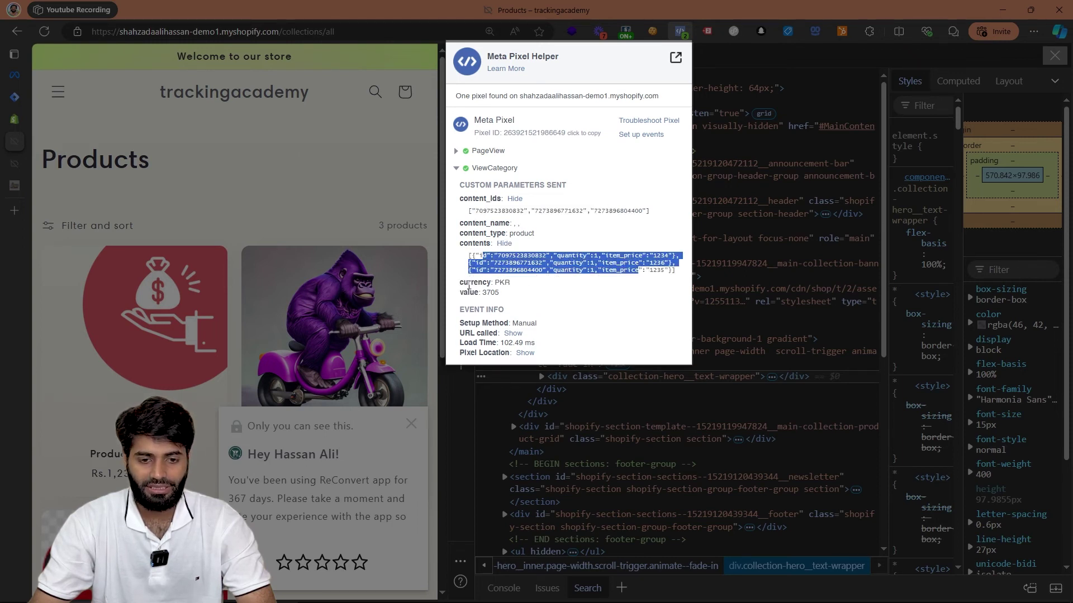
{"action": "double_click", "coordinate": [469, 283]}
{"action": "left_click", "coordinate": [469, 292]}
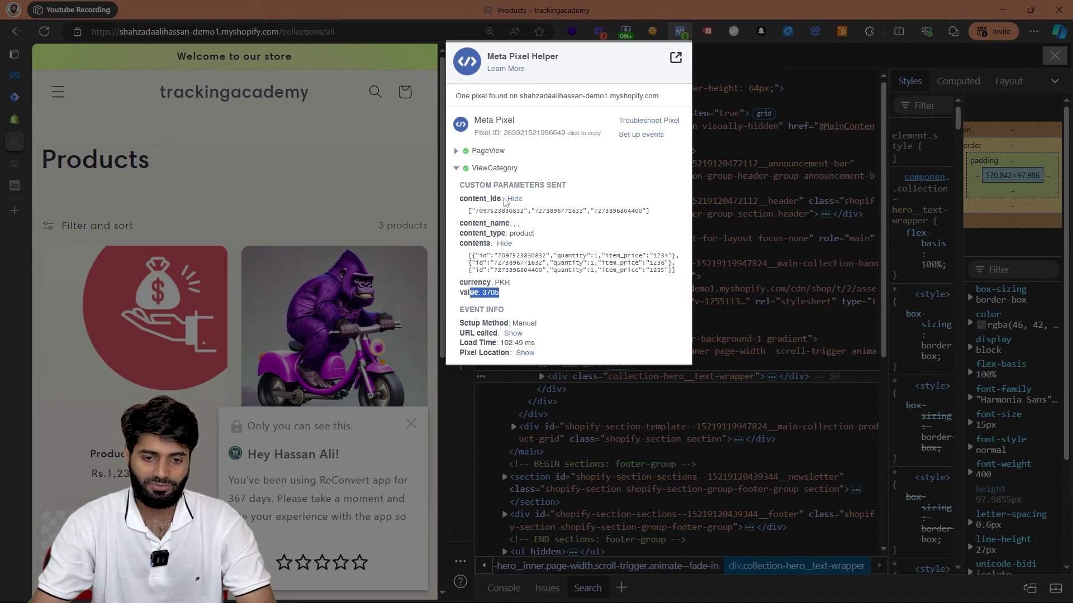
{"action": "left_click", "coordinate": [501, 157]}
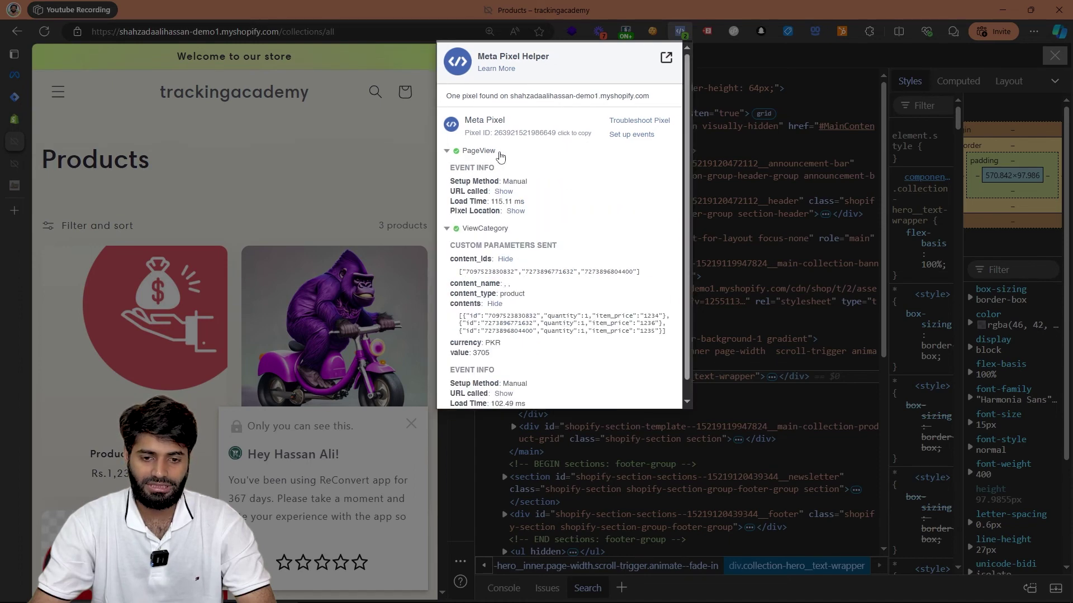
{"action": "left_click", "coordinate": [754, 201]}
{"action": "mouse_move", "coordinate": [15, 81]}
{"action": "left_click", "coordinate": [51, 75]}
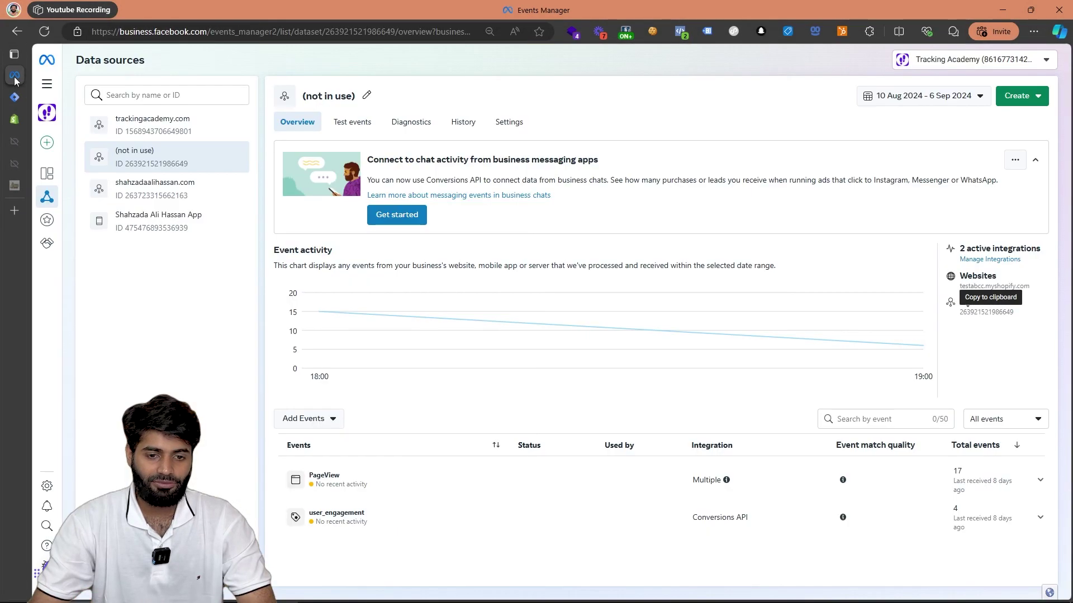
Start a Test events session and visit the store's Catalog page to trigger ViewCategory
{"action": "left_click", "coordinate": [353, 124]}
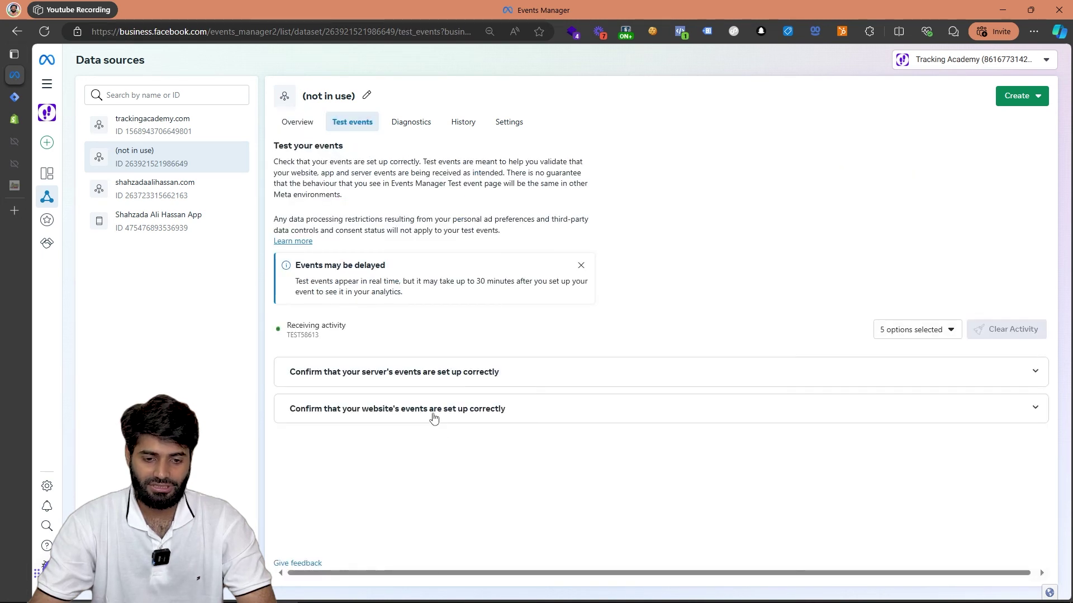
{"action": "left_click", "coordinate": [435, 416]}
{"action": "left_click", "coordinate": [572, 555]}
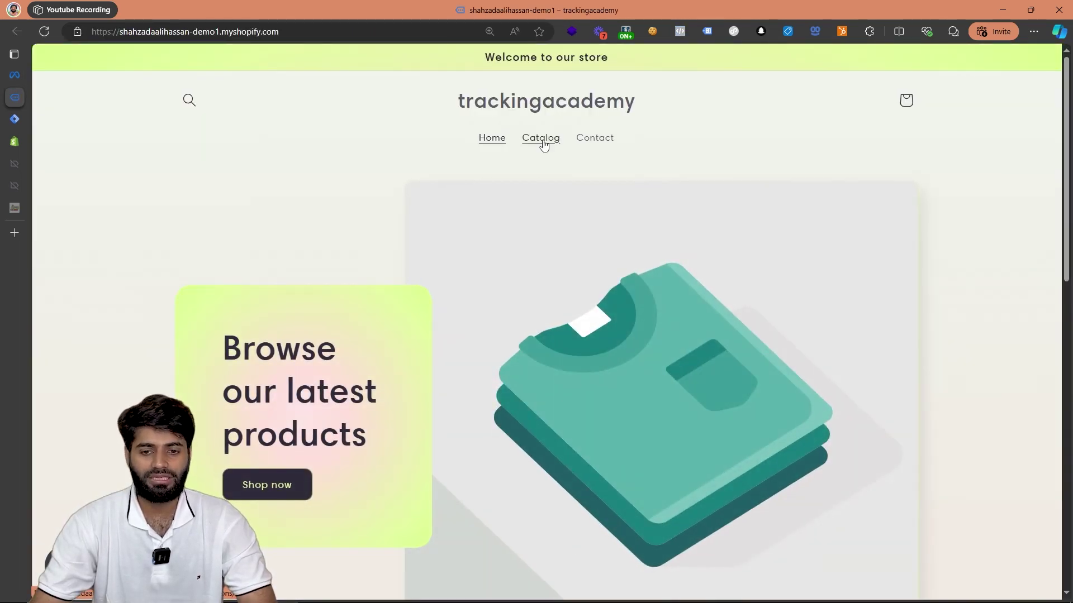
{"action": "left_click", "coordinate": [543, 144]}
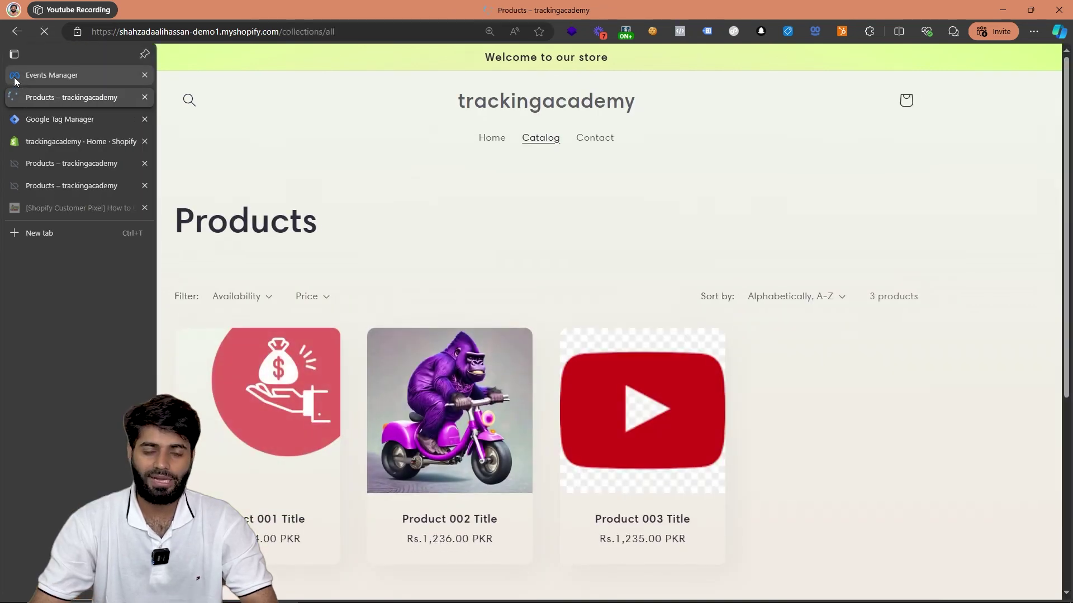
{"action": "left_click", "coordinate": [14, 77]}
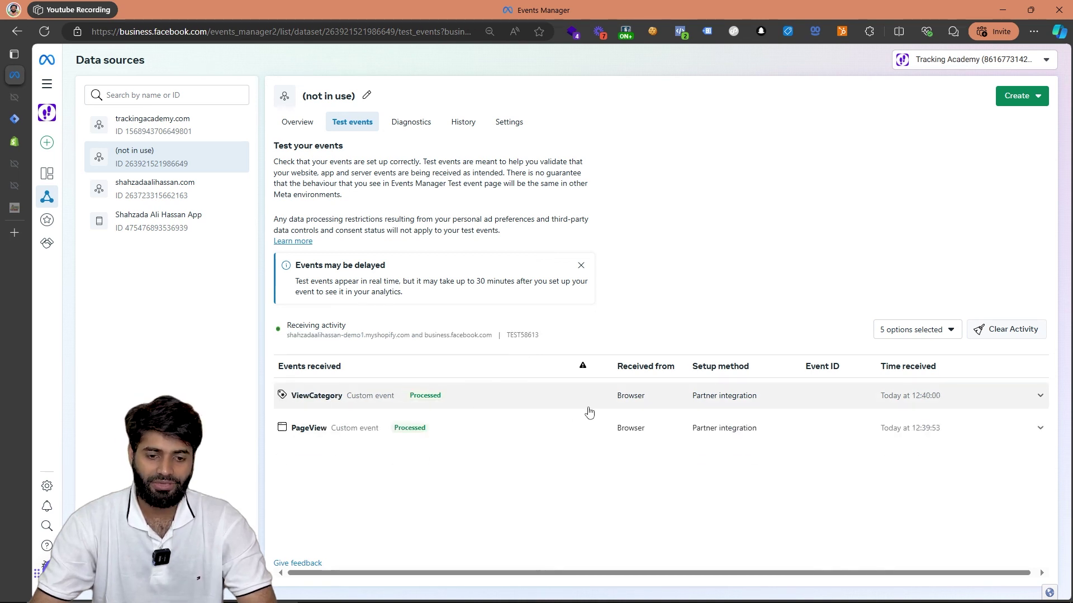
Inspect the processed ViewCategory event: value 3705, PKR, content_type product and the contents list
{"action": "left_click", "coordinate": [481, 405]}
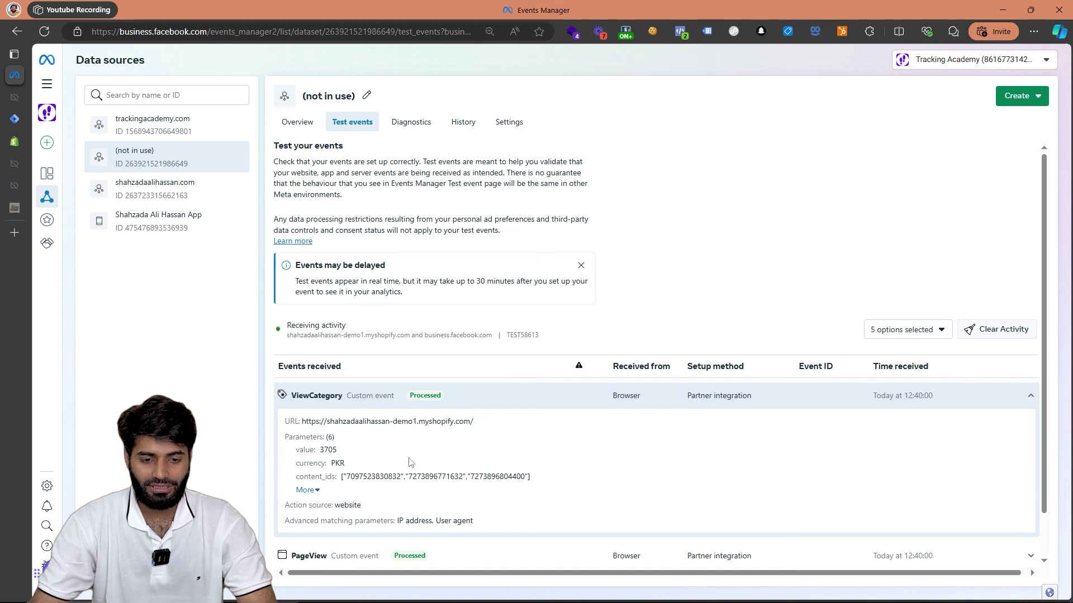
{"action": "left_click", "coordinate": [305, 491]}
{"action": "scroll", "coordinate": [416, 405], "scroll_direction": "down", "scroll_amount": 1}
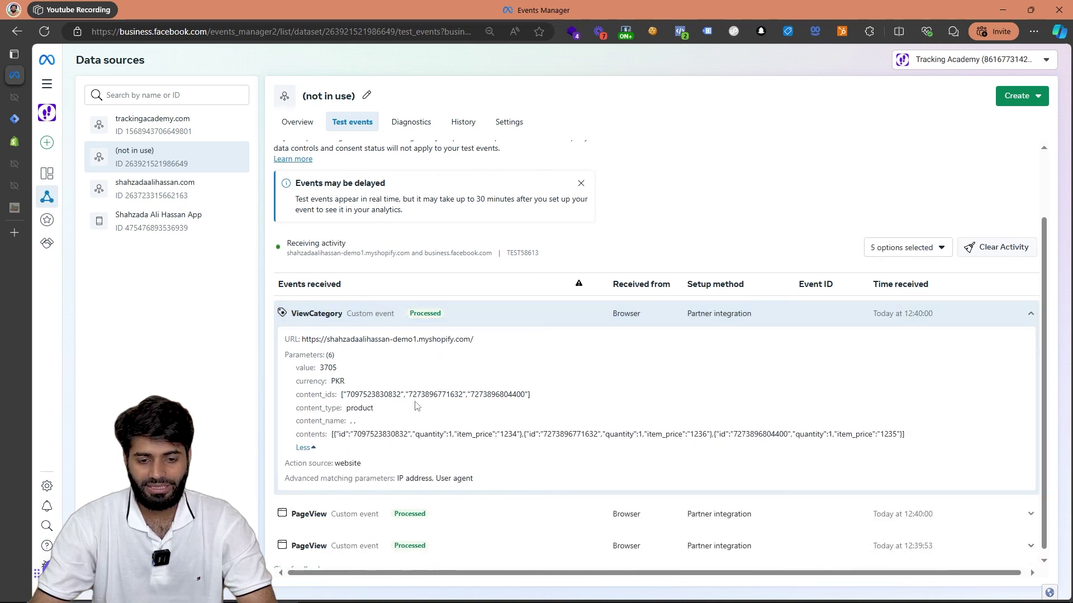
{"action": "left_click_drag", "start_coordinate": [312, 393], "coordinate": [386, 411]}
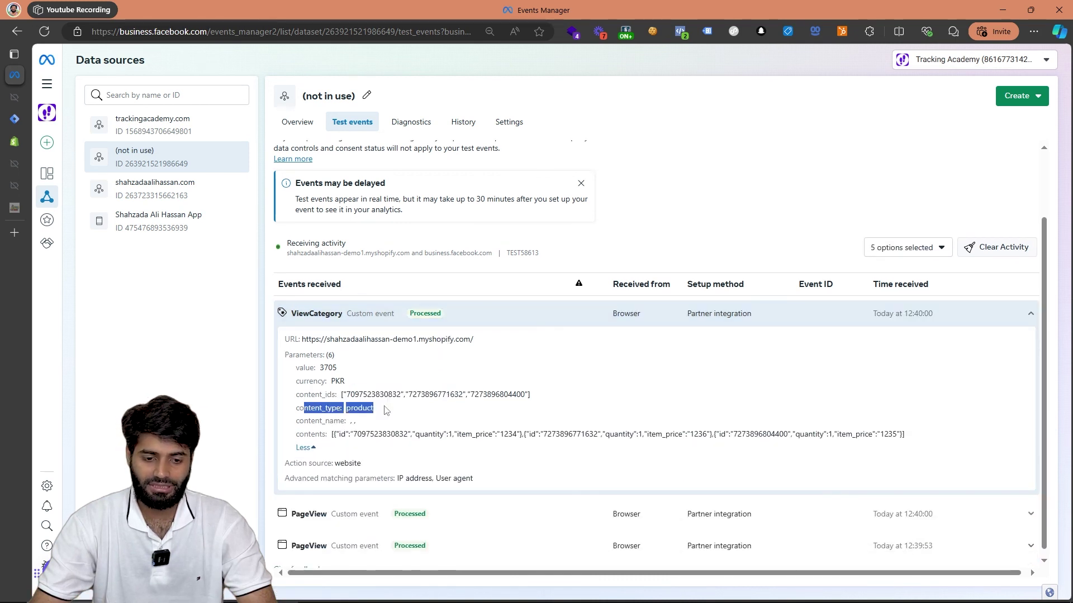
{"action": "left_click_drag", "start_coordinate": [311, 434], "coordinate": [857, 434]}
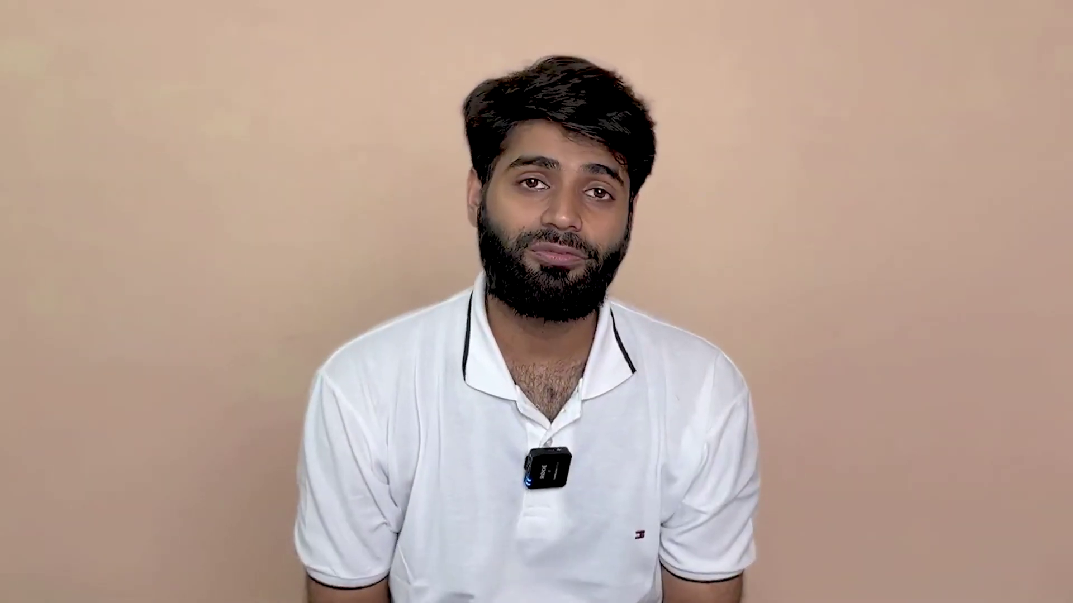